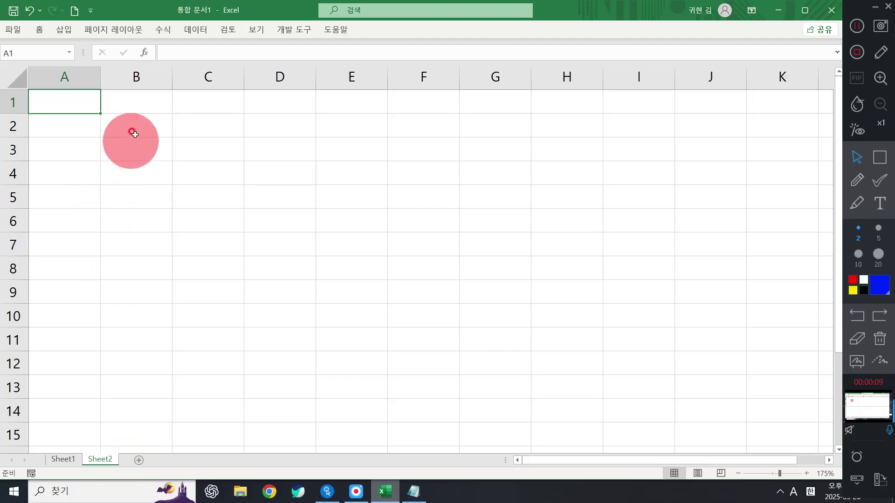
# Enter the title "보건소와 함께하는 당뇨강좌" in cell B1 of Sheet2.
pyautogui.click(141, 128)
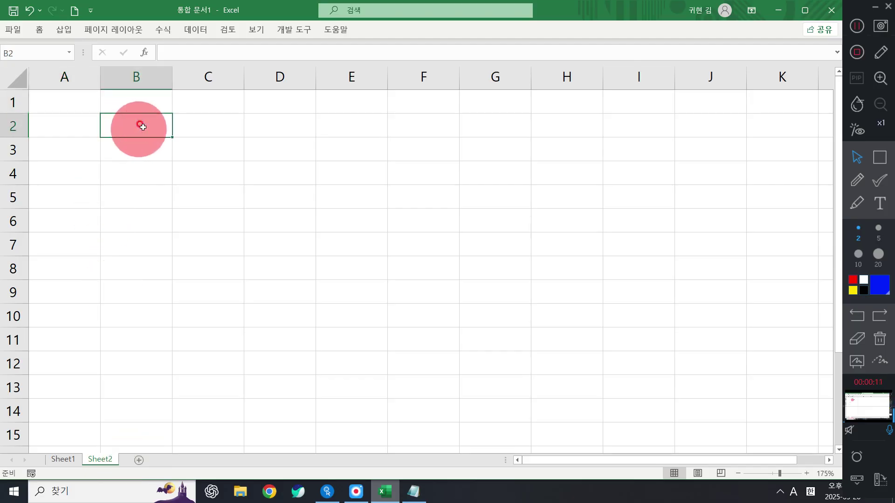
pyautogui.press('Up')
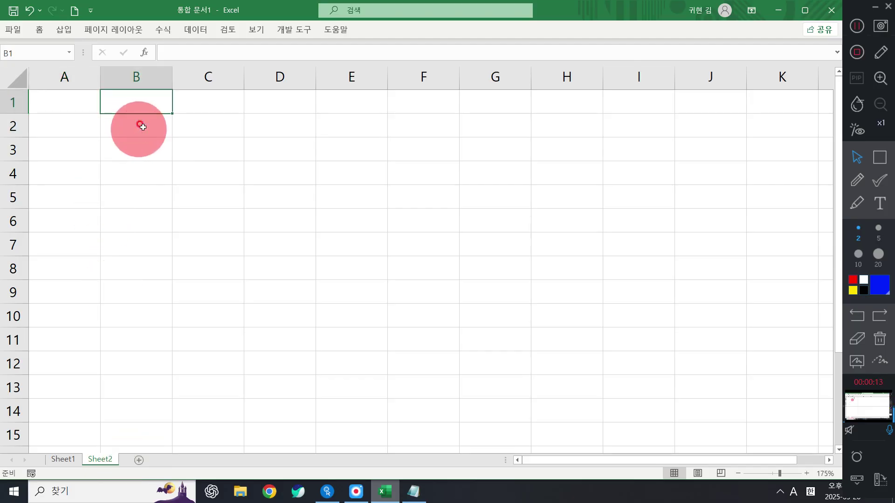
pyautogui.write('QHRJ')
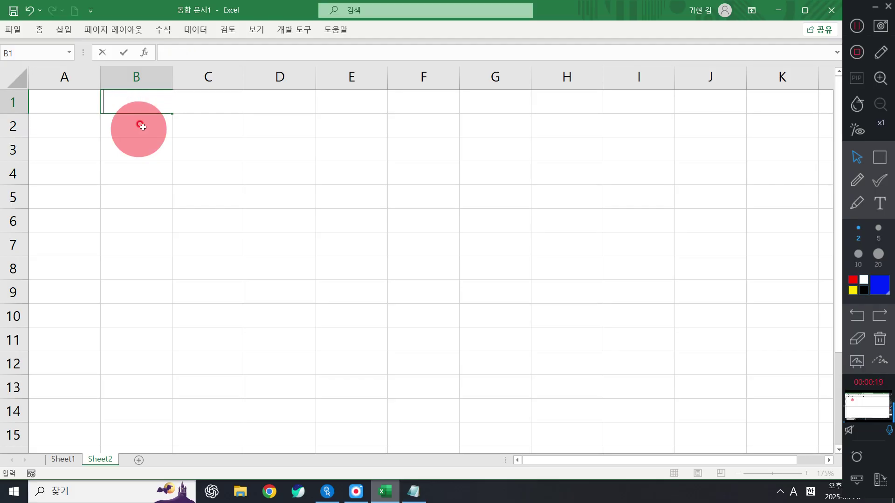
pyautogui.write('소와 ')
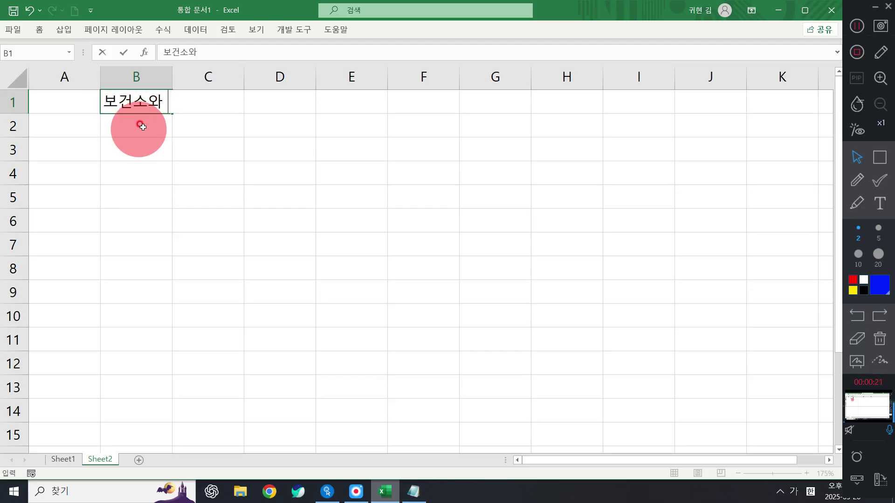
pyautogui.write('함께한')
pyautogui.write('는 ')
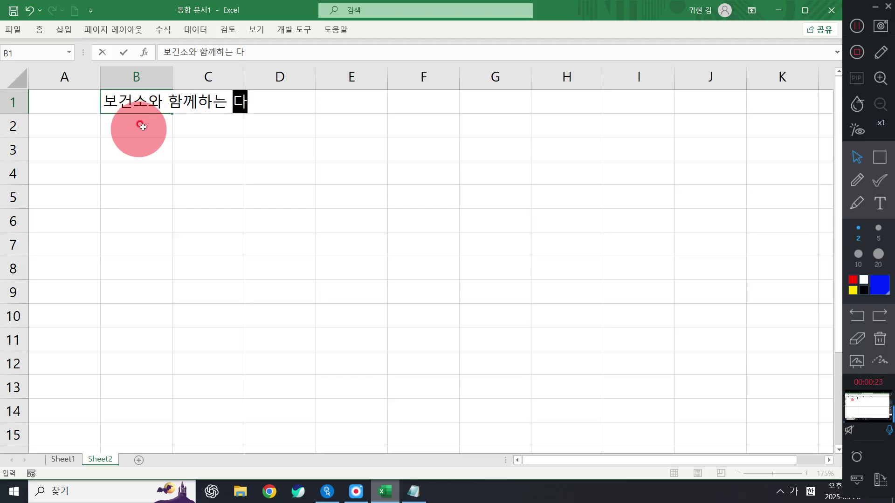
pyautogui.write('당뇨강좌')
pyautogui.press('Return')
pyautogui.press('Return')
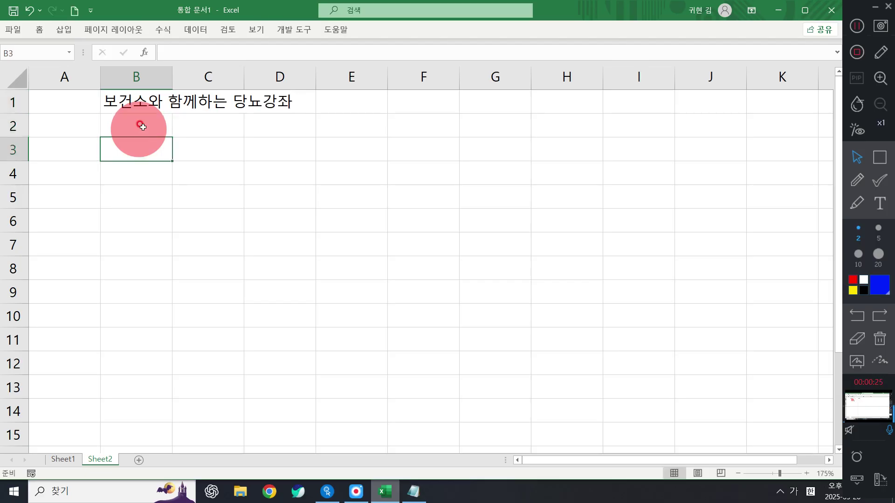
# Enter the column headers 일자, 시간, 주제, 강사, 정원, 신청인원 and 수강료 in cells B3 through H3.
pyautogui.write('일자')
pyautogui.press('Tab')
pyautogui.write('시간')
pyautogui.press('Tab')
pyautogui.write('주제')
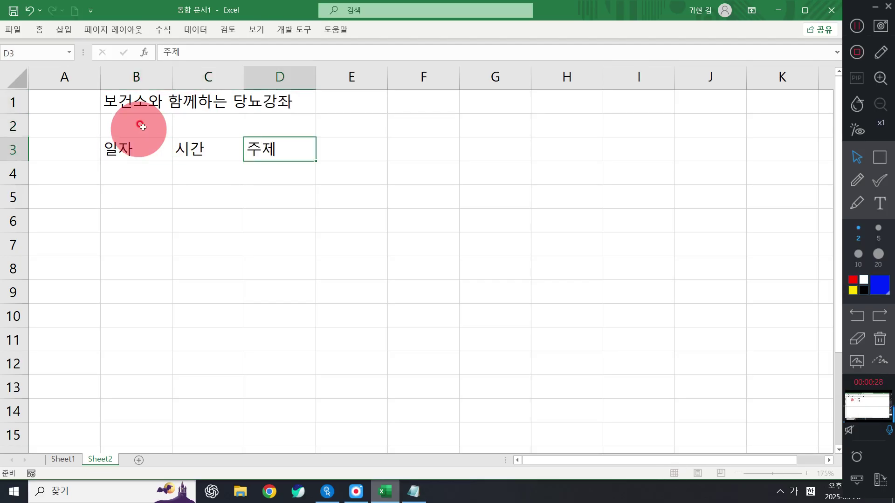
pyautogui.press('Tab')
pyautogui.write('강사')
pyautogui.press('Tab')
pyautogui.write('정원')
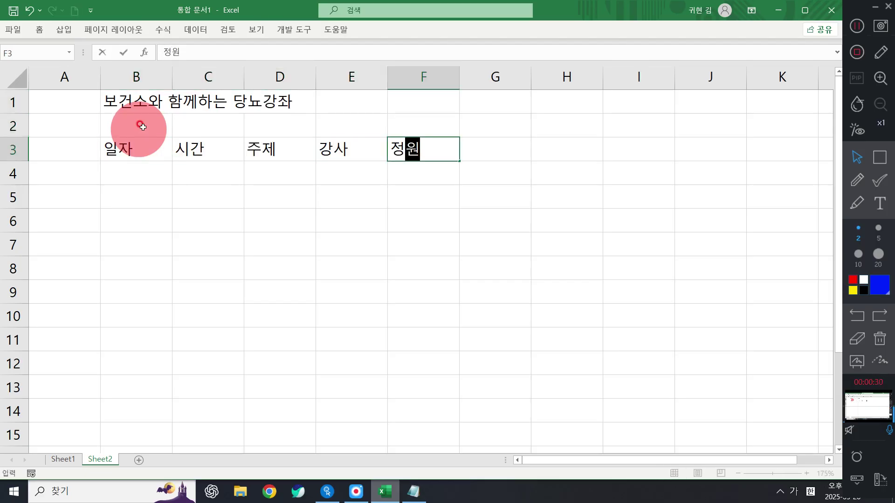
pyautogui.press('Tab')
pyautogui.write('시ㄴ청인원')
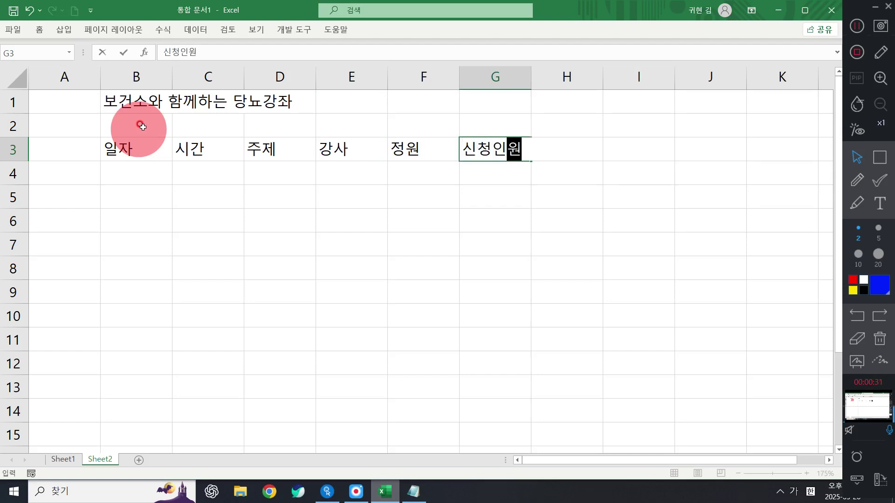
pyautogui.press('Tab')
pyautogui.write('수강료')
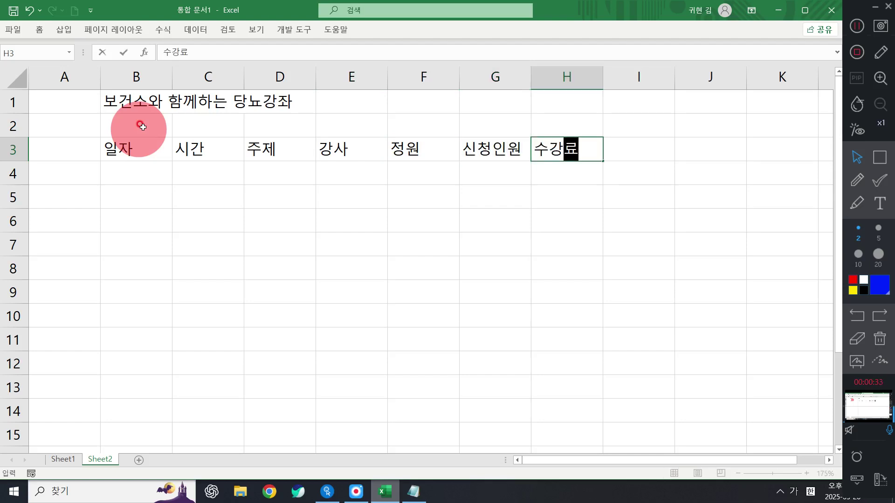
pyautogui.press('Return')
pyautogui.write('12/')
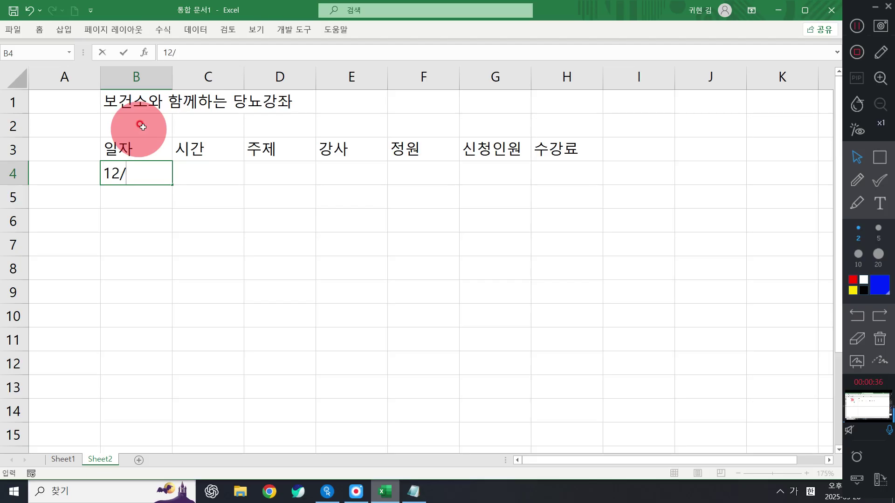
pyautogui.press('Escape')
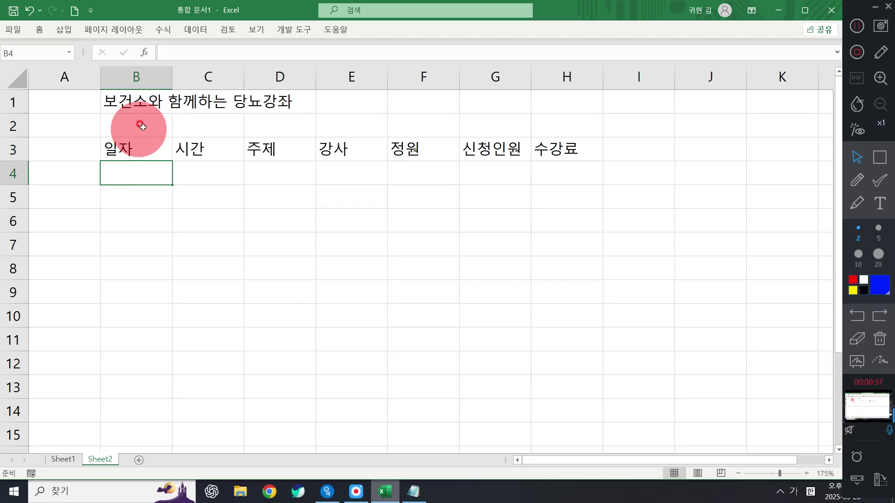
pyautogui.press('Left')
pyautogui.press('Down')
pyautogui.press('Right')
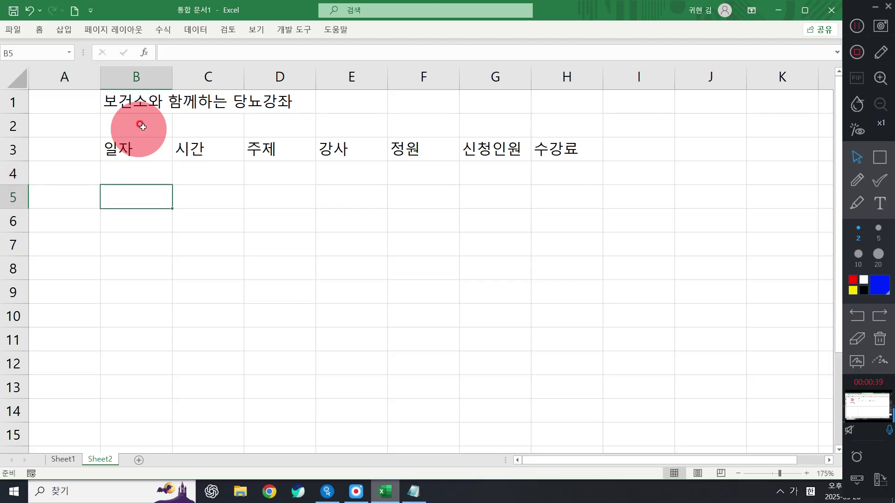
pyautogui.press('Up')
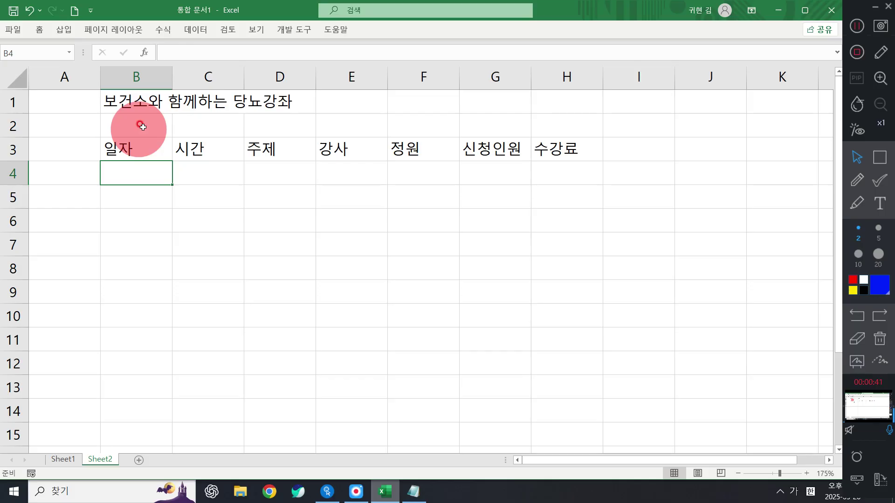
# Enter the date 12/01 in cell B4 under 일자 and move on to cell C4.
pyautogui.write('12/01')
pyautogui.press('Return')
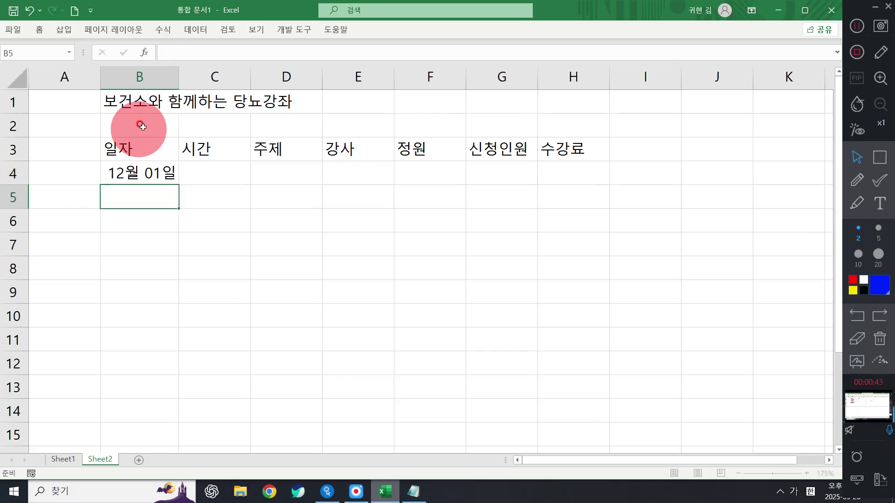
pyautogui.press('Up')
pyautogui.press('Right')
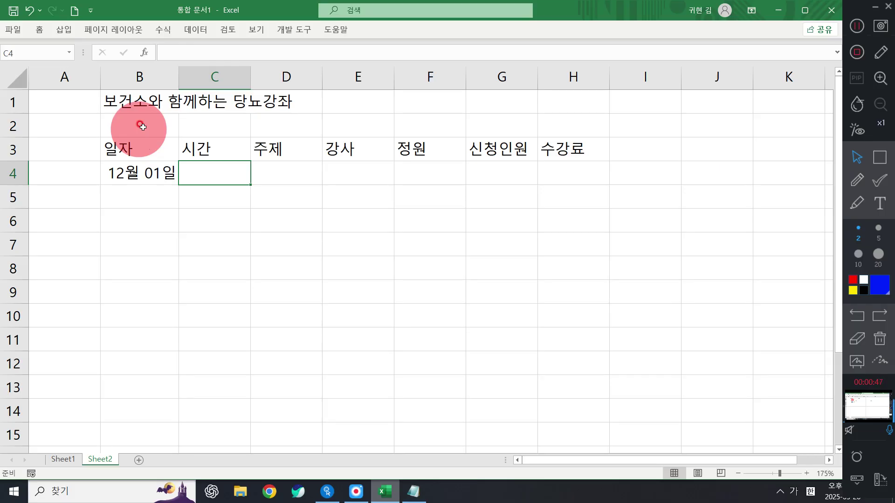
pyautogui.moveTo(136, 174); pyautogui.dragTo(390, 284)
pyautogui.click(448, 235)
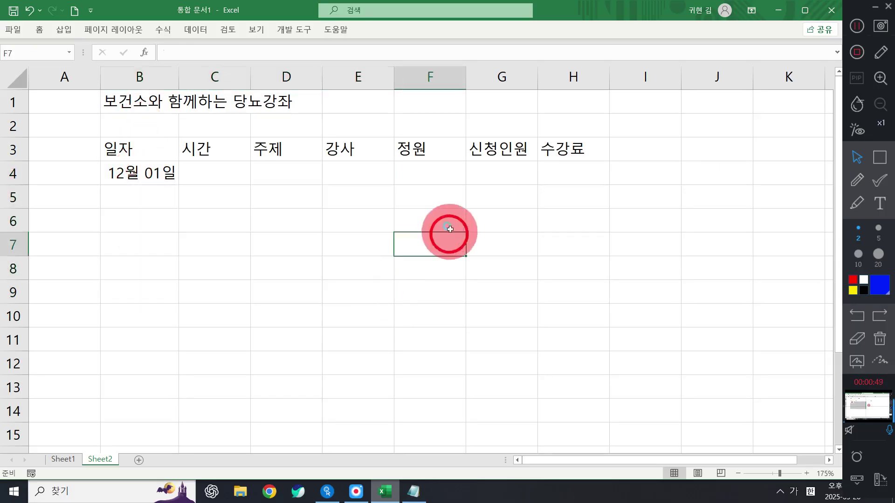
pyautogui.moveTo(436, 169); pyautogui.dragTo(568, 274)
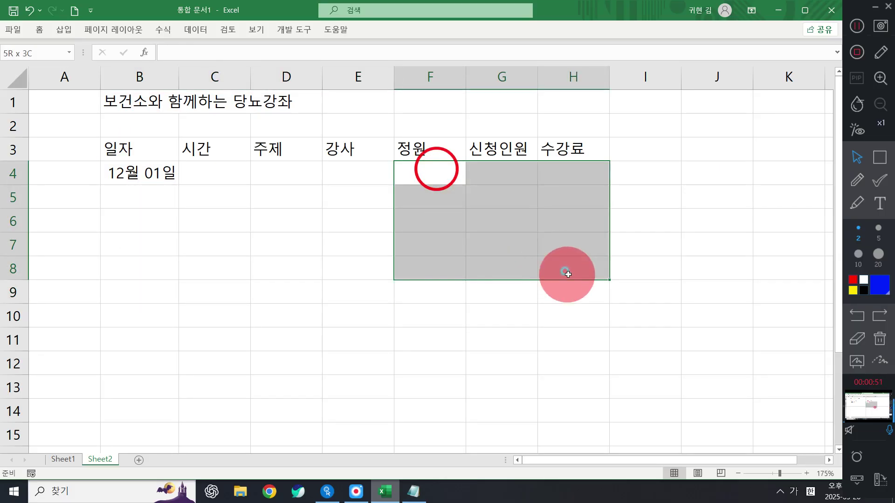
pyautogui.click(443, 148)
# Enter a capacity of 20 in cell F4 under 정원.
pyautogui.click(441, 170)
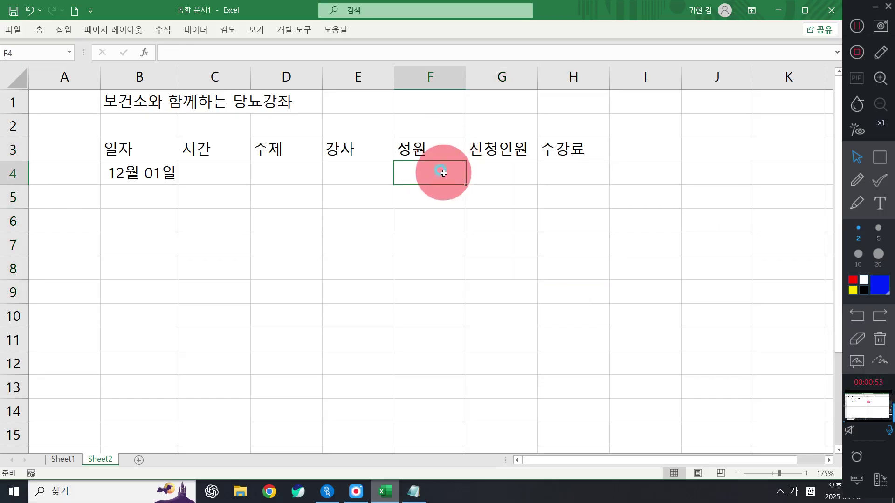
pyautogui.write('20')
pyautogui.press('Return')
# Enter the capacities 20, 20, 30, 25 and 20 in cells F5 through F9.
pyautogui.write('20')
pyautogui.press('BackSpace')
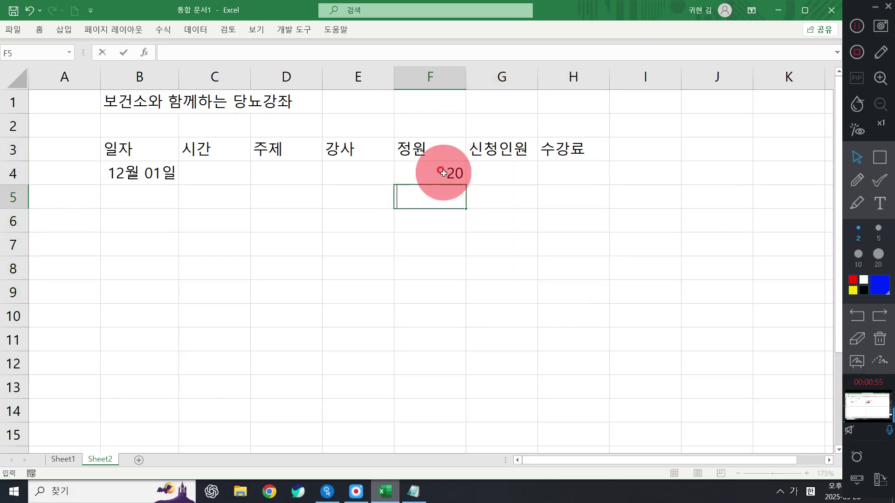
pyautogui.write('20')
pyautogui.press('Return')
pyautogui.write('20')
pyautogui.press('Return')
pyautogui.write('30')
pyautogui.hotkey('ctrl', 'Return')
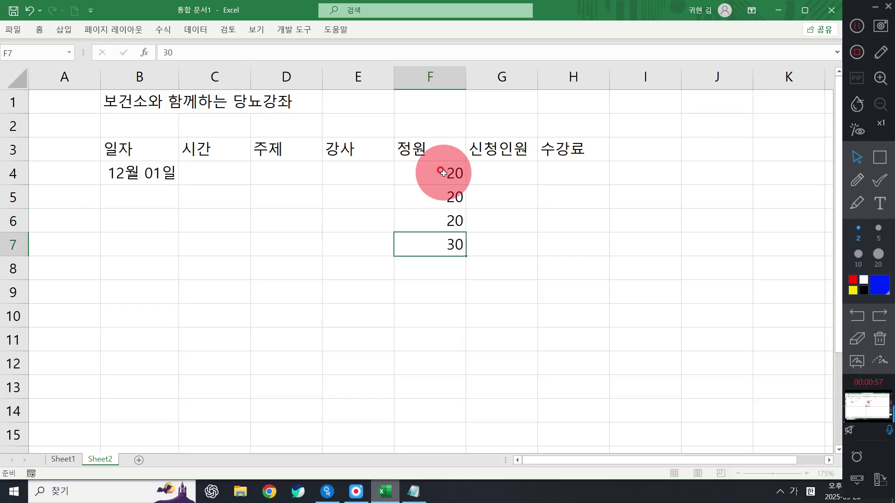
pyautogui.press('Down')
pyautogui.write('2')
pyautogui.press('Return')
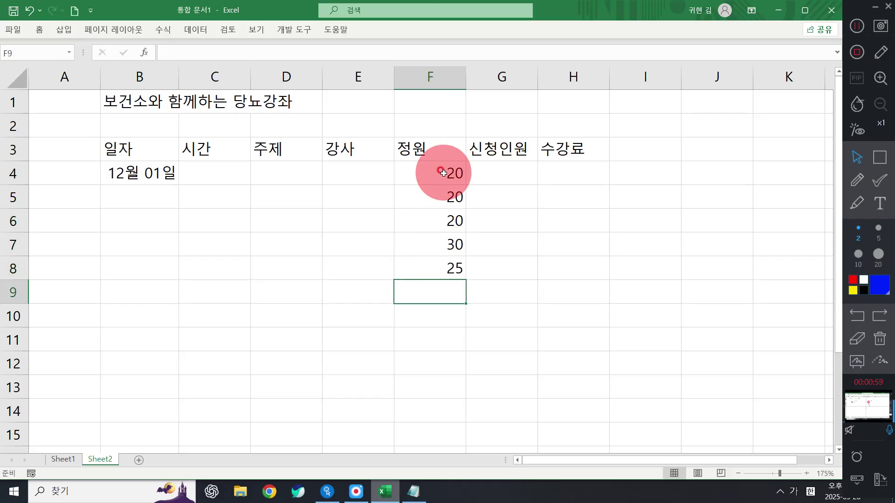
pyautogui.write('2-')
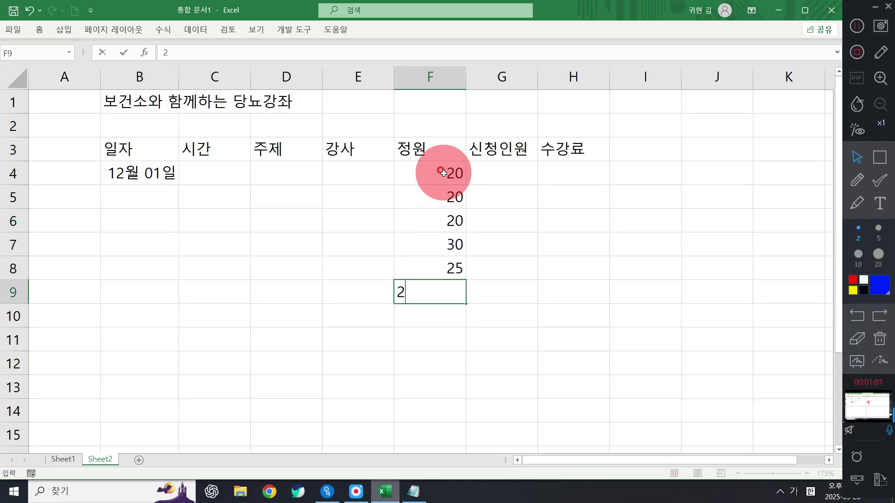
pyautogui.press('Up')
# Enter the full names of the first three instructors in cells E4 through E6 under 강사.
pyautogui.press('Up')
pyautogui.press('Left')
pyautogui.press('Up')
pyautogui.press('Up')
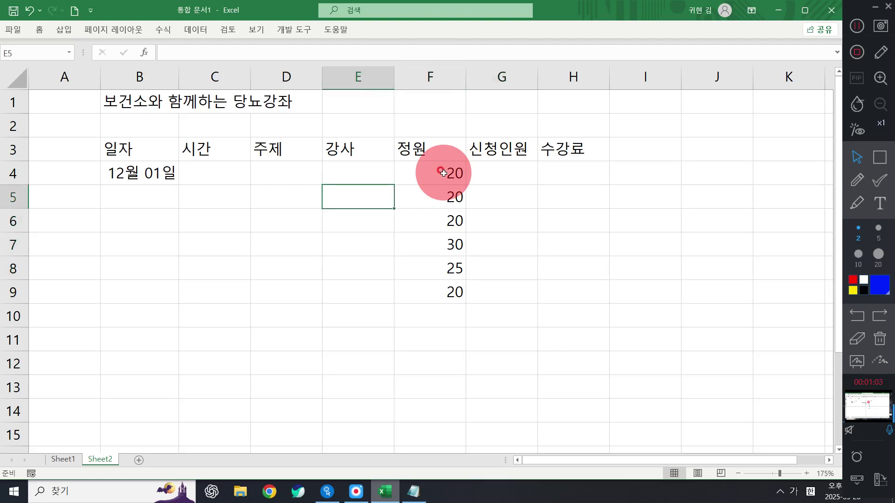
pyautogui.press('Up')
pyautogui.write('박보람')
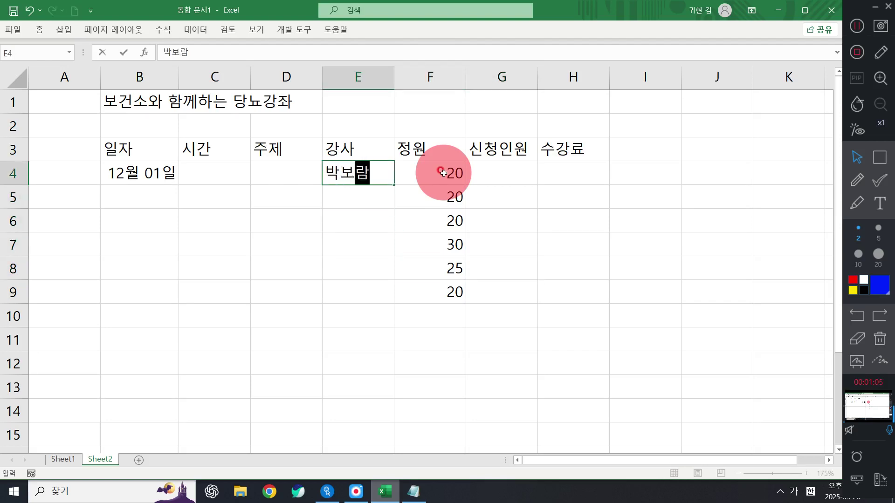
pyautogui.press('Return')
pyautogui.write('김으')
pyautogui.write('은중')
pyautogui.press('Return')
pyautogui.write('이정남')
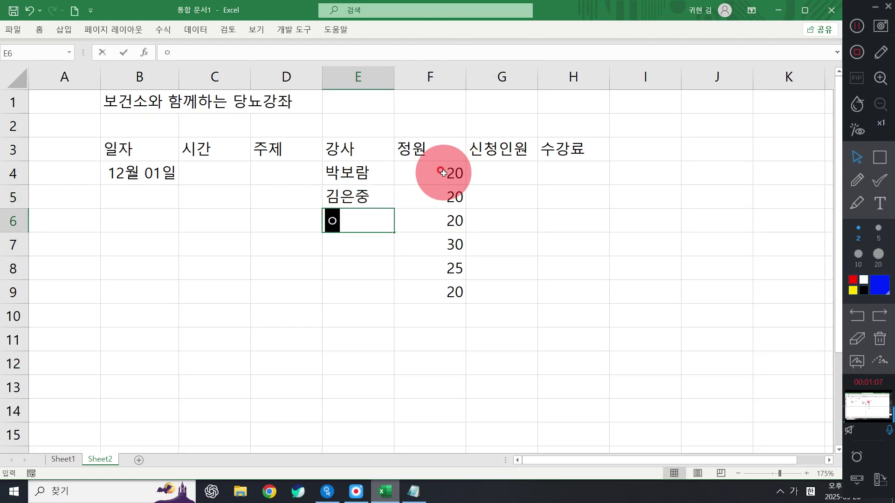
pyautogui.press('Return')
# Enter the full names of the remaining four instructors in cells E7 through E10.
pyautogui.press('BackSpace')
pyautogui.write('한')
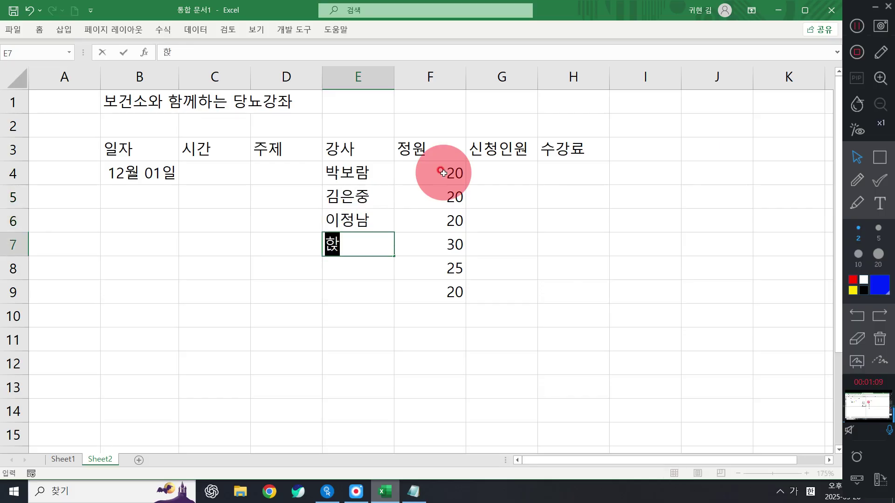
pyautogui.write('지민')
pyautogui.press('Return')
pyautogui.write('정소림')
pyautogui.press('Return')
pyautogui.write('장')
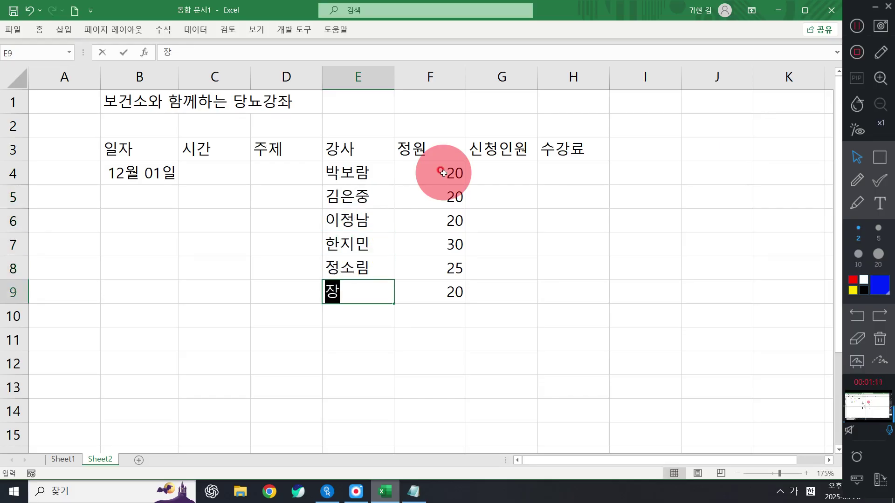
pyautogui.write('학규')
pyautogui.press('Return')
pyautogui.write('김현규')
pyautogui.press('Return')
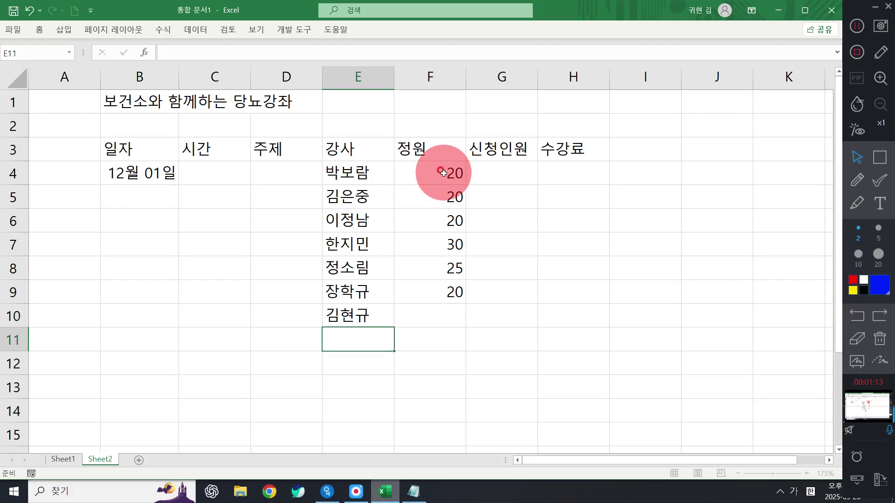
# Fill the capacity of 20 from cell F4 down through F10.
pyautogui.press('Up')
pyautogui.press('Right')
pyautogui.press('Up')
pyautogui.press('Up')
pyautogui.press('Up')
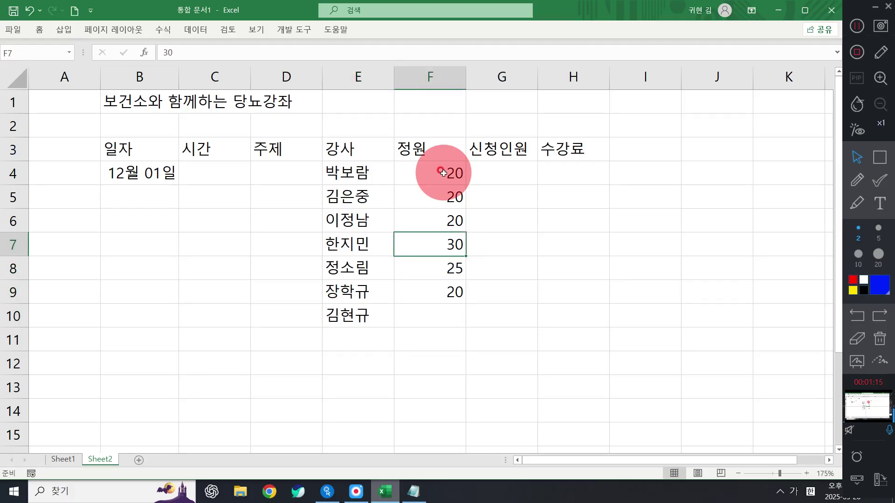
pyautogui.click(443, 173)
pyautogui.moveTo(467, 183); pyautogui.dragTo(465, 340)
pyautogui.click(433, 333)
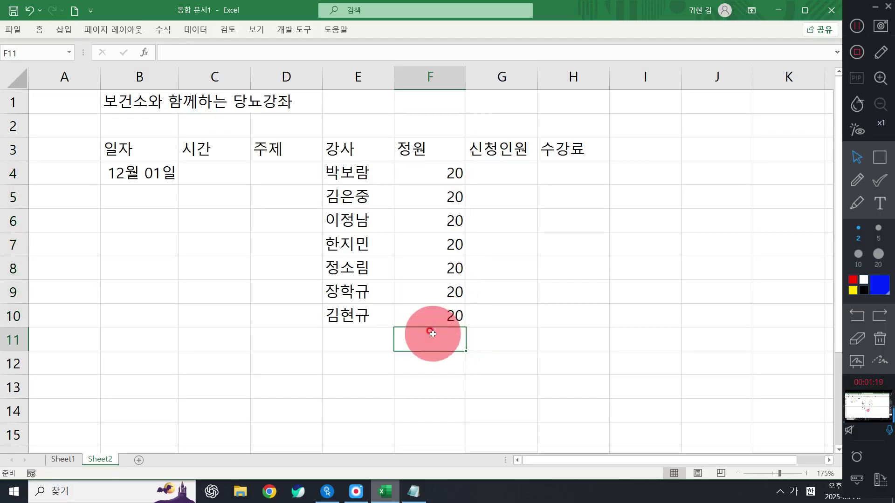
# Change the capacities under 정원 to 30 in F7, 25 in F8 and 15 in F10.
pyautogui.click(431, 162)
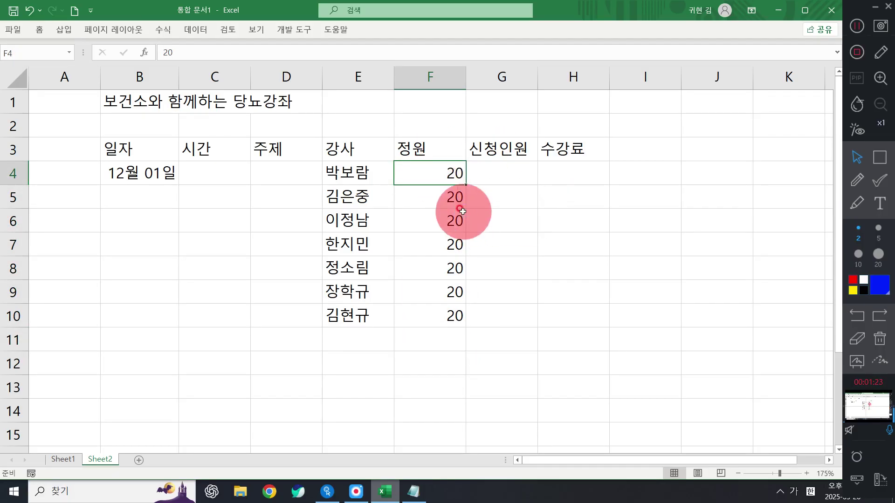
pyautogui.press('Down')
pyautogui.press('Down')
pyautogui.press('Down')
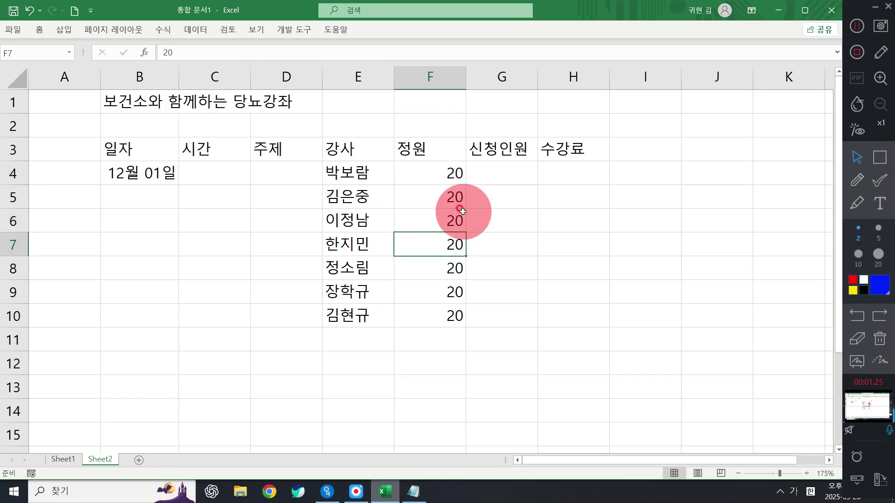
pyautogui.write('30')
pyautogui.press('Return')
pyautogui.write('2')
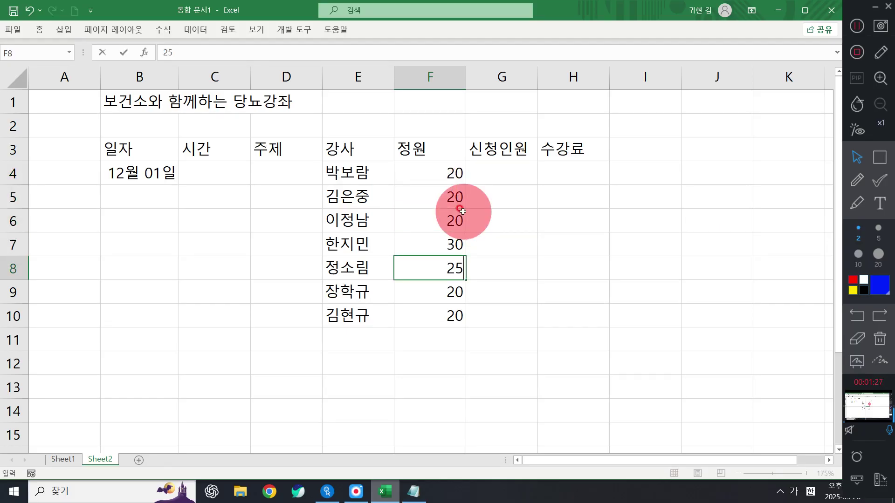
pyautogui.press('Return')
pyautogui.press('Down')
pyautogui.write('1')
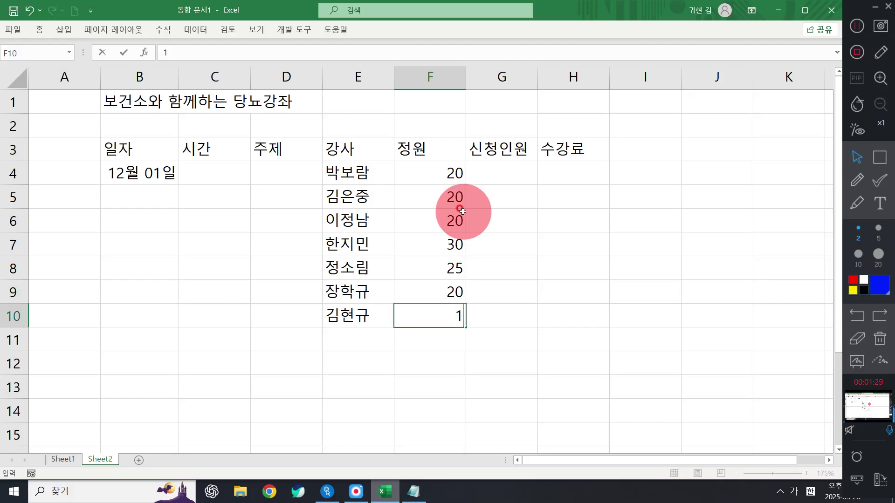
pyautogui.write('5')
pyautogui.press('Tab')
# Enter the applicant numbers 23, 15, 21 and 20 in cells G4 through G7 under 신청인원.
pyautogui.press('Up')
pyautogui.press('Up')
pyautogui.press('Up')
pyautogui.press('Up')
pyautogui.press('Up')
pyautogui.press('Up')
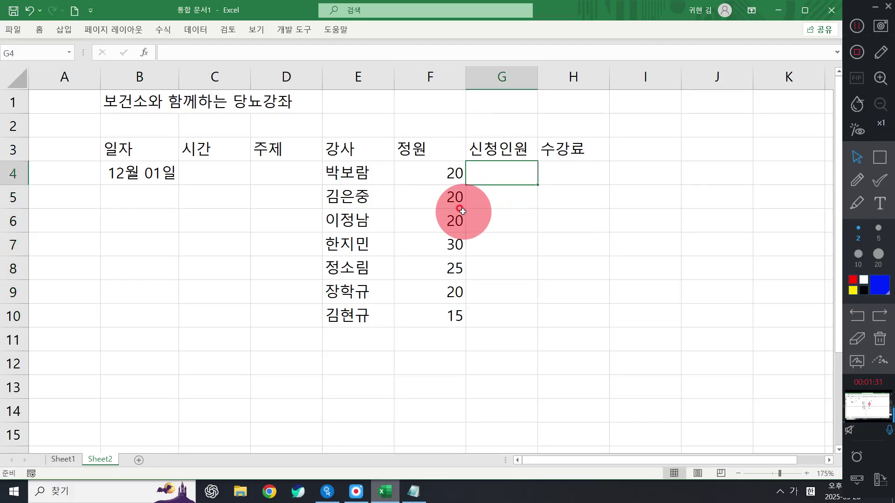
pyautogui.write('23')
pyautogui.press('Return')
pyautogui.write('15')
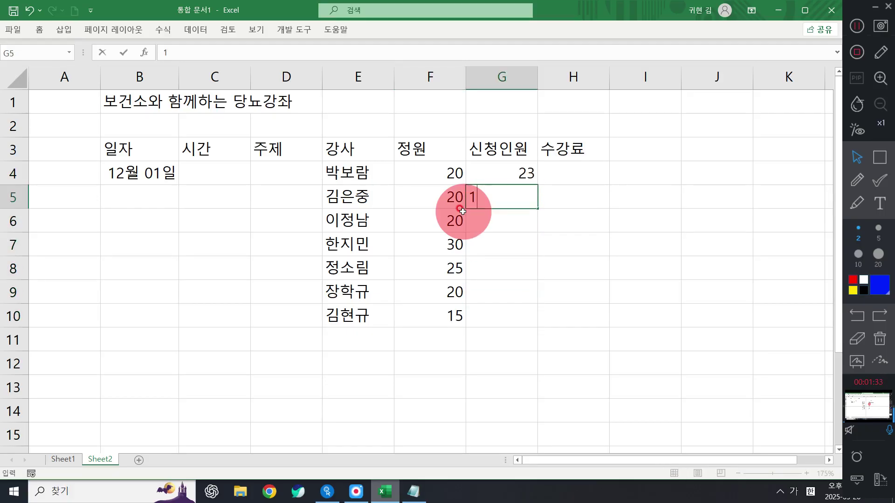
pyautogui.press('Return')
pyautogui.write('21')
pyautogui.press('Return')
pyautogui.write('20')
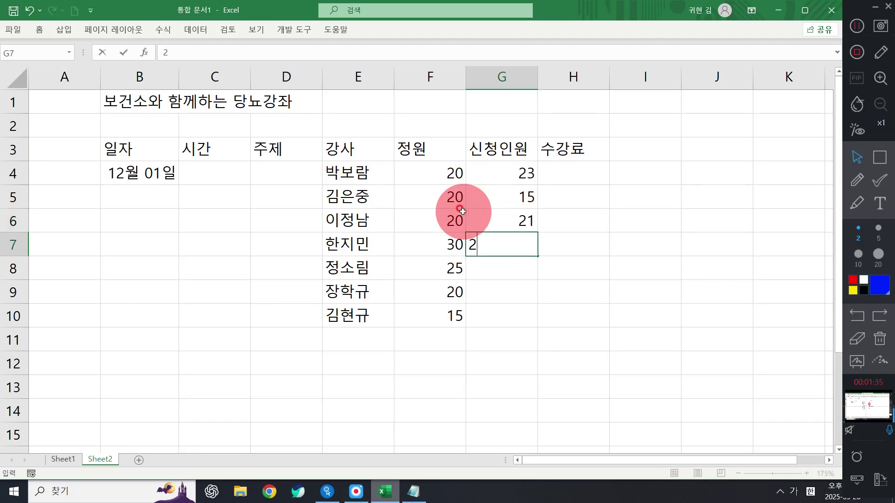
pyautogui.press('Return')
# Enter the remaining applicant numbers 10, 30 and 15 in cells G8 through G10.
pyautogui.press('Return')
pyautogui.write('30')
pyautogui.press('Return')
pyautogui.write('1')
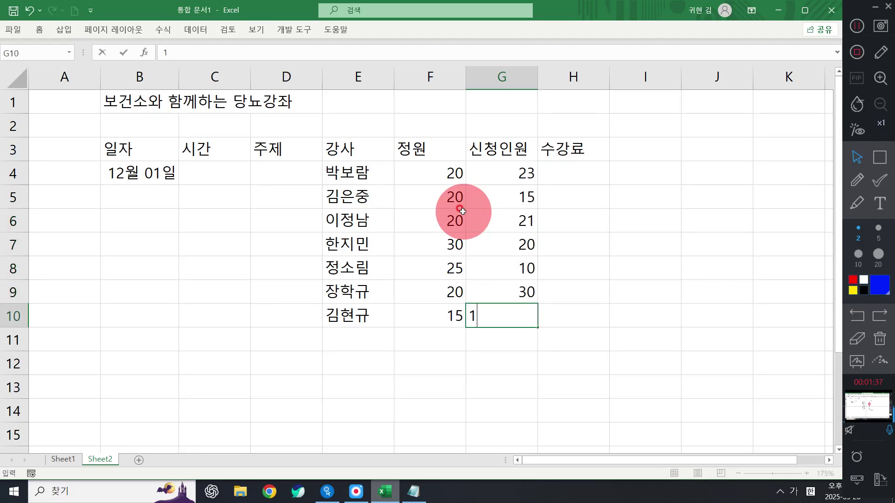
pyautogui.write('5')
pyautogui.press('Tab')
# Enter the fees 무료, 12000, 무료 and 15000 in cells H4 through H7 under 수강료.
pyautogui.press('Up')
pyautogui.press('Up')
pyautogui.press('Up')
pyautogui.press('Up')
pyautogui.press('Up')
pyautogui.press('Up')
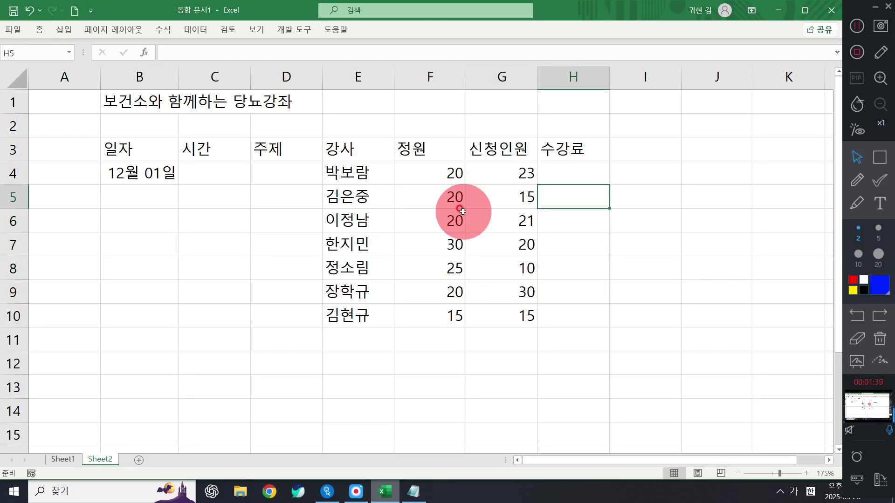
pyautogui.write('무료')
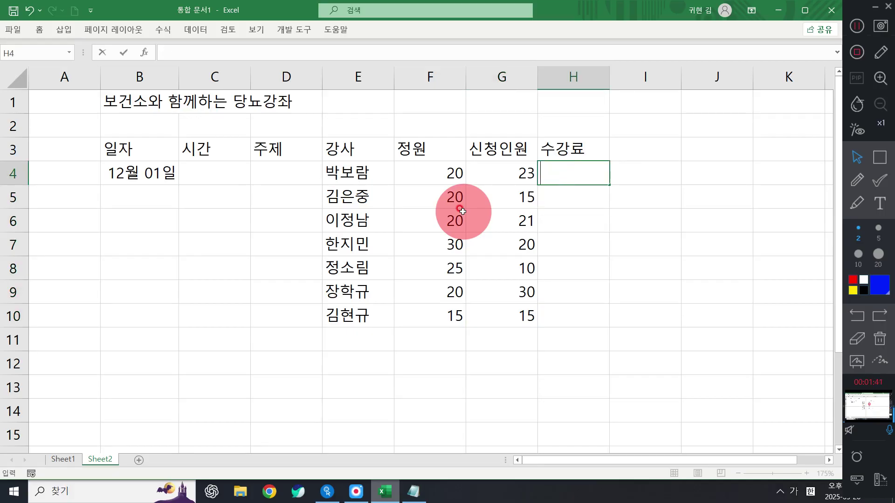
pyautogui.write('무료')
pyautogui.press('Return')
pyautogui.write('12')
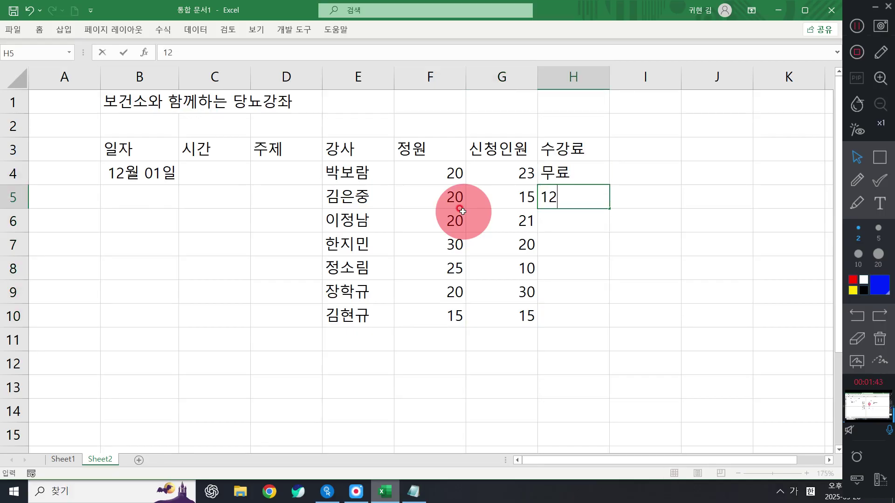
pyautogui.write('000')
pyautogui.press('Return')
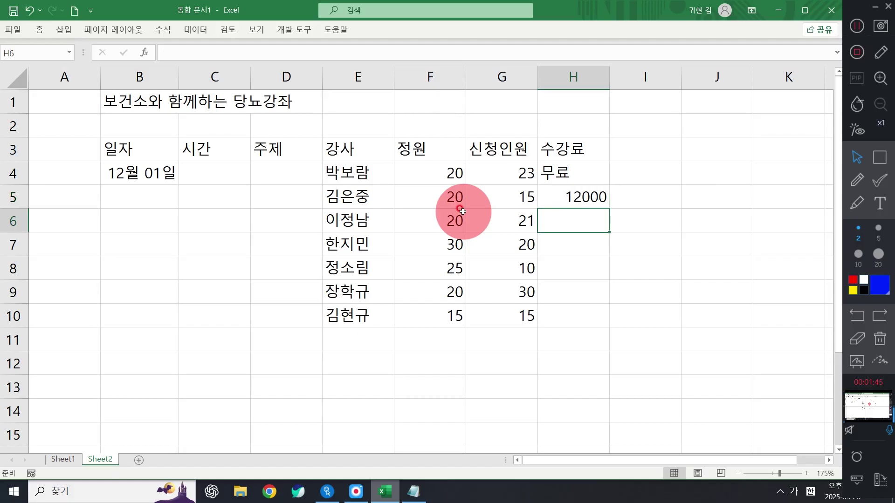
pyautogui.write('무료')
pyautogui.press('Return')
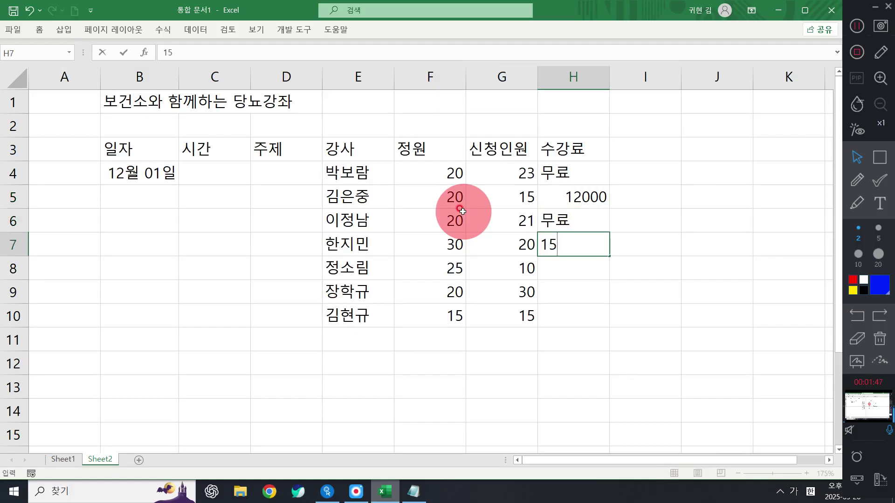
pyautogui.write('15000')
pyautogui.press('Return')
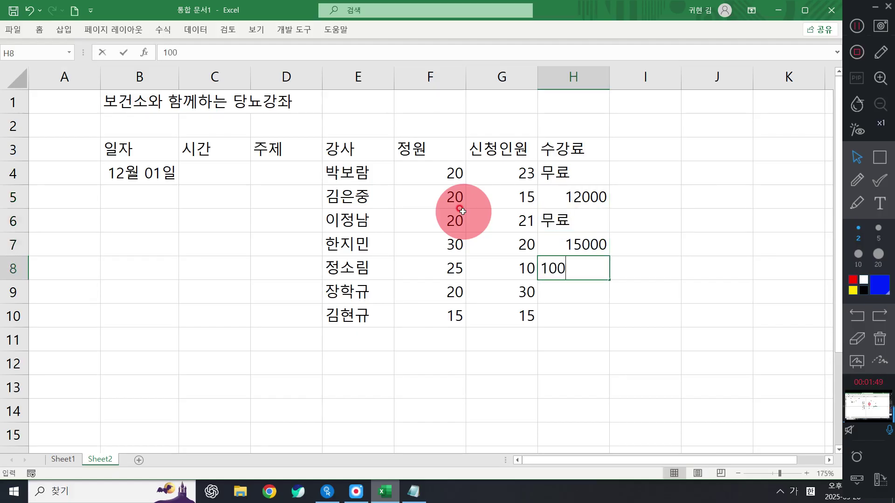
# Enter the remaining fees 10000, 무료 and 무료 in cells H8 through H10.
pyautogui.write('10000')
pyautogui.press('Return')
pyautogui.write('무료')
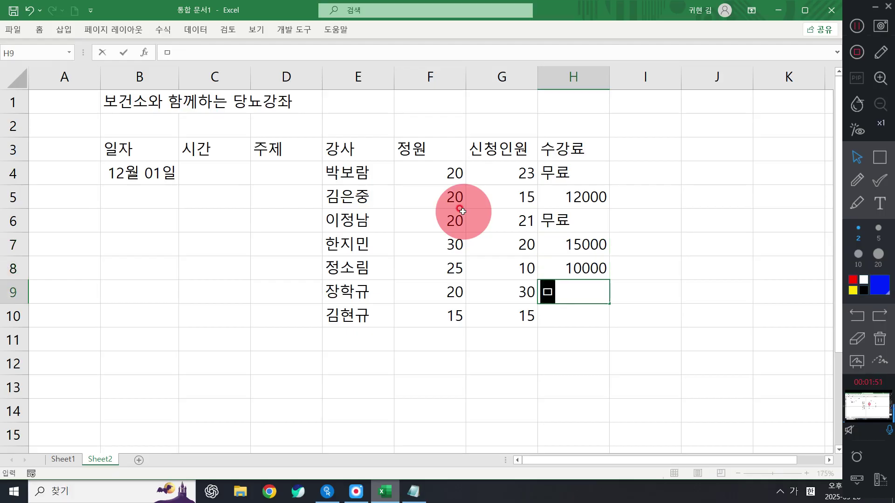
pyautogui.press('Return')
pyautogui.write('무료')
pyautogui.press('Return')
# Enter the class time 10:00~12:00 in cell C4 under 시간.
pyautogui.press('Left')
pyautogui.press('Up')
pyautogui.press('Left')
pyautogui.press('Left')
pyautogui.press('Left')
pyautogui.press('Up')
pyautogui.press('Up')
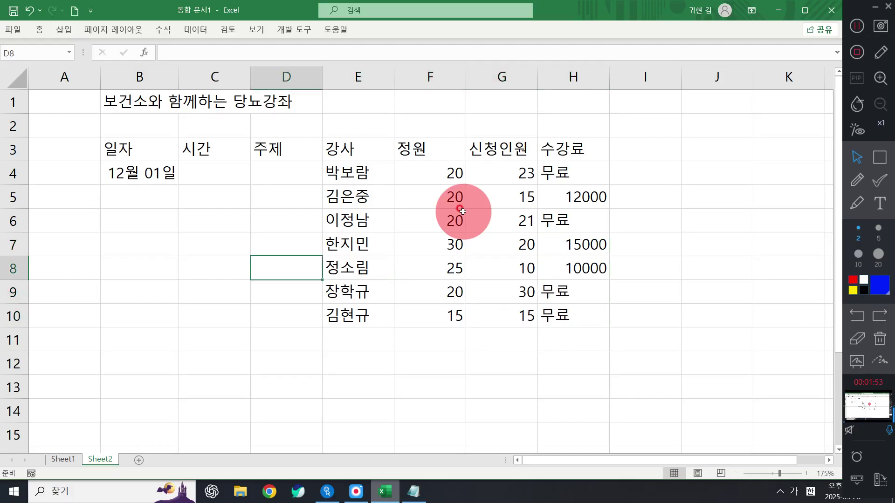
pyautogui.press('Up')
pyautogui.press('Up')
pyautogui.press('Up')
pyautogui.press('Up')
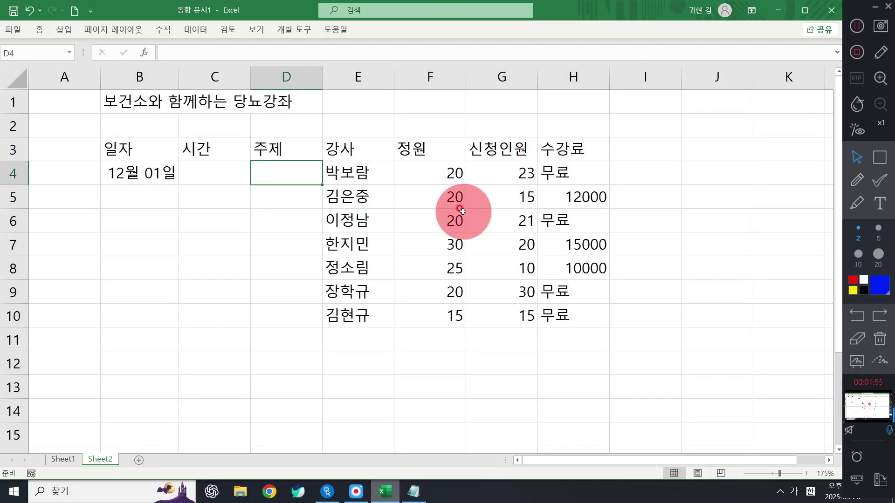
pyautogui.press('Left')
pyautogui.write('10')
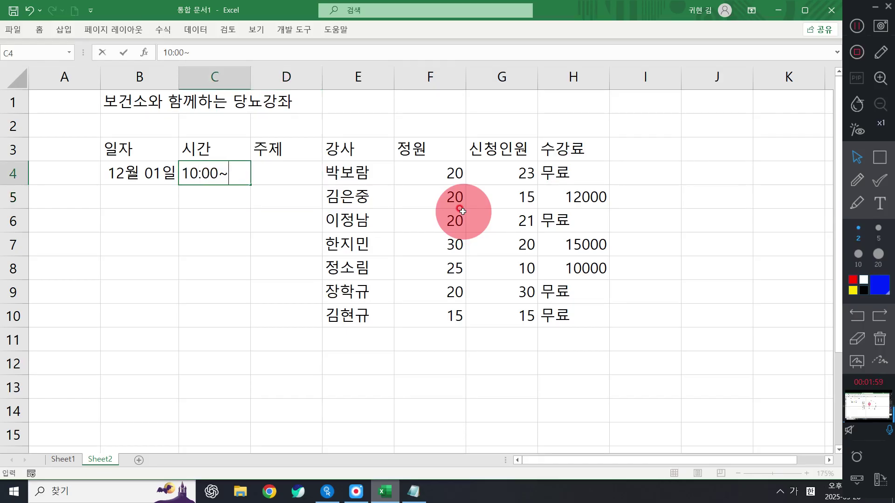
pyautogui.write(':00~12:00')
pyautogui.press('Return')
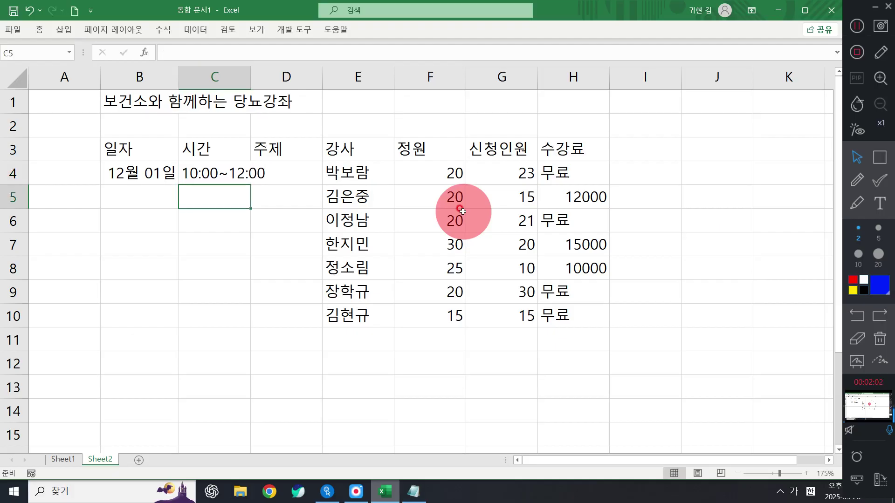
# Fit column C to its contents and fill 10:00~12:00 from C4 down through C10 as identical copies.
pyautogui.doubleClick(250, 78)
pyautogui.click(244, 172)
pyautogui.moveTo(272, 189); pyautogui.dragTo(263, 316)
pyautogui.click(265, 178)
pyautogui.click(320, 180)
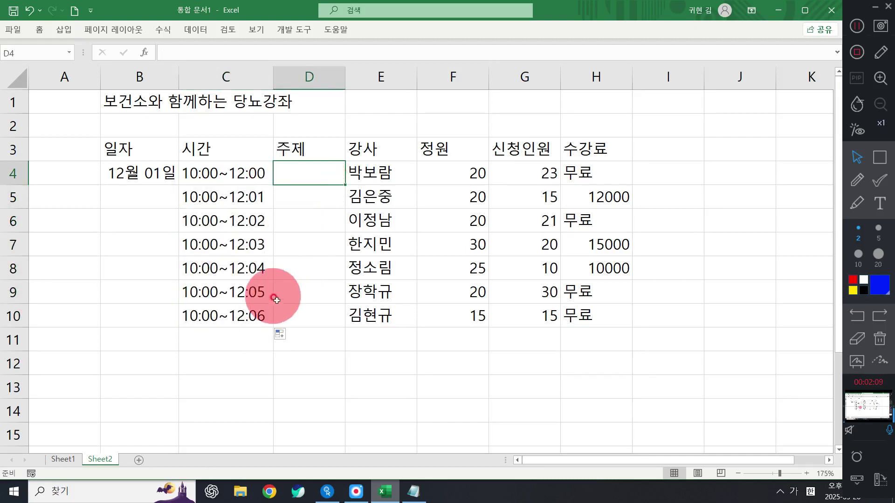
pyautogui.click(285, 334)
pyautogui.click(295, 348)
# Enter the placeholder topic 이거는 주제! in cell D4 under 주제.
pyautogui.click(303, 179)
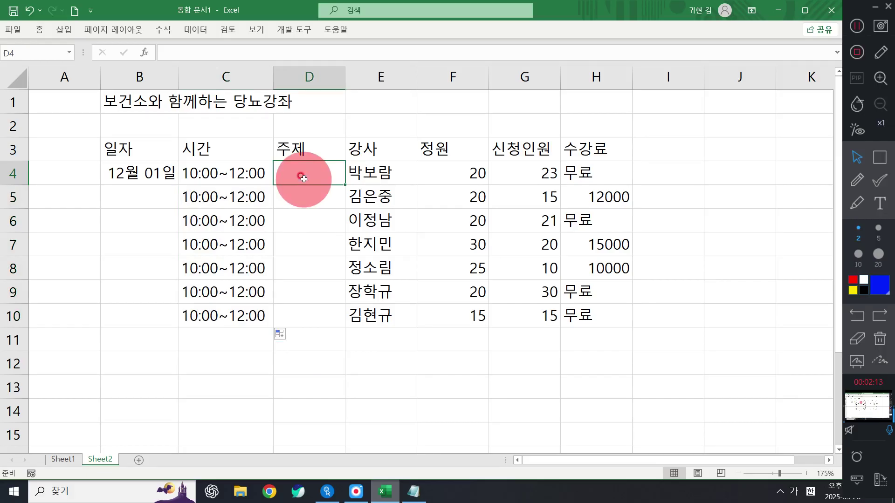
pyautogui.write('이거는주')
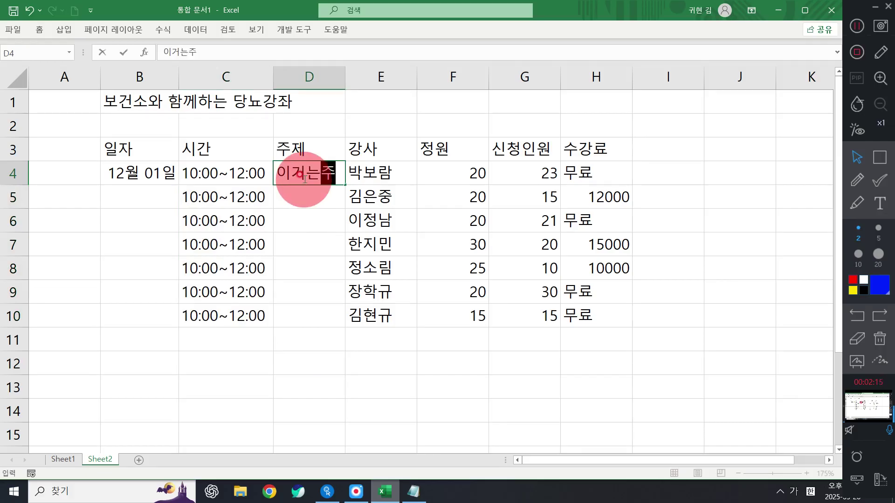
pyautogui.write('제')
pyautogui.press('Return')
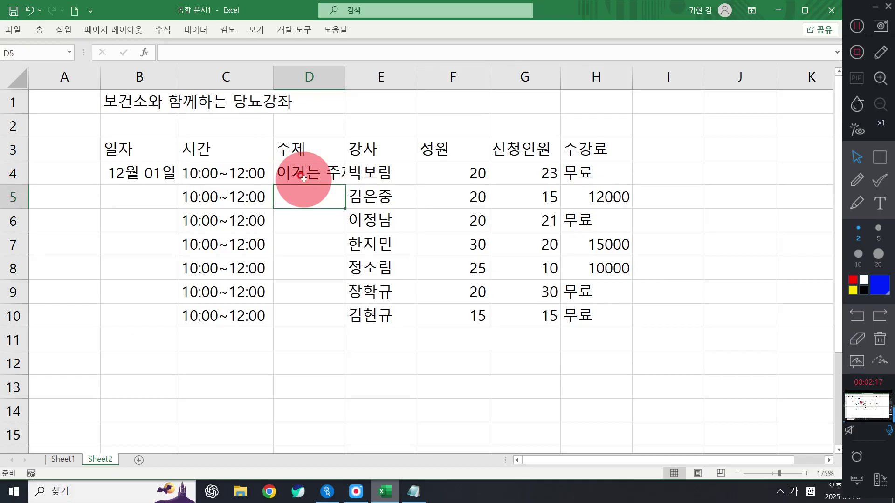
# Fit column D to its contents and fill the topic from D4 down through D10.
pyautogui.doubleClick(347, 77)
pyautogui.click(355, 152)
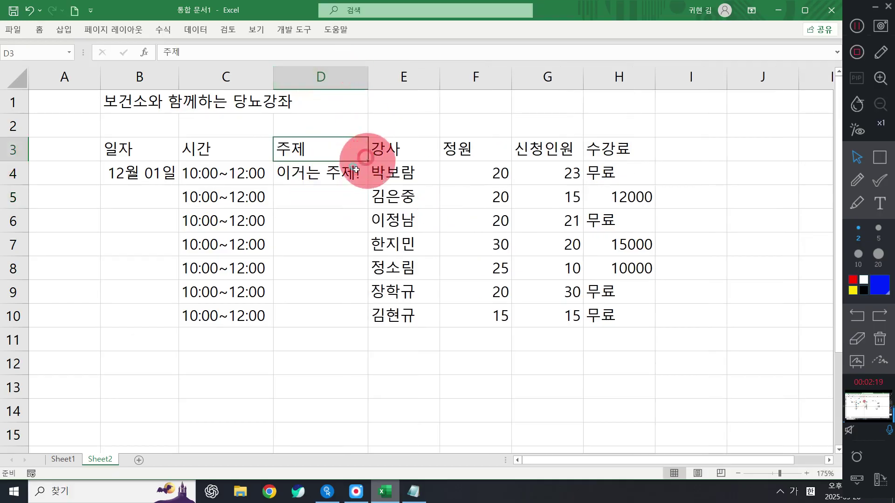
pyautogui.click(366, 168)
pyautogui.doubleClick(367, 185)
pyautogui.click(124, 212)
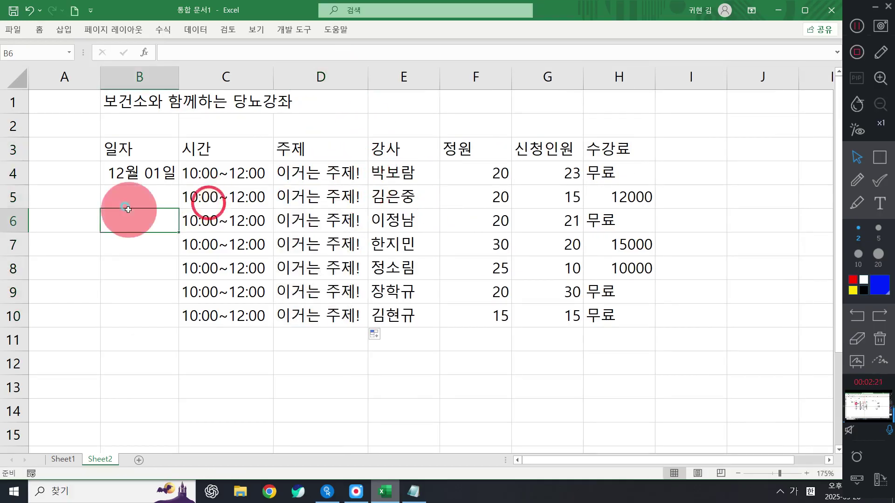
pyautogui.click(238, 171)
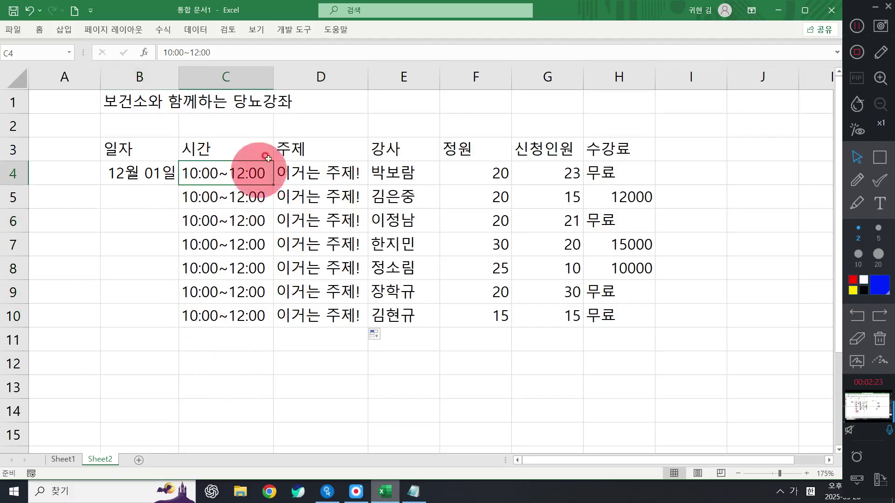
pyautogui.moveTo(471, 171); pyautogui.dragTo(622, 317)
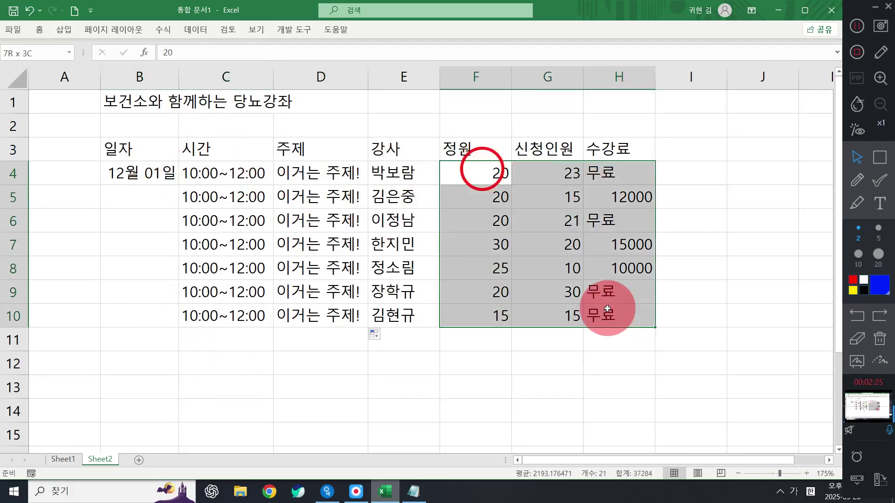
pyautogui.click(286, 406)
pyautogui.click(235, 379)
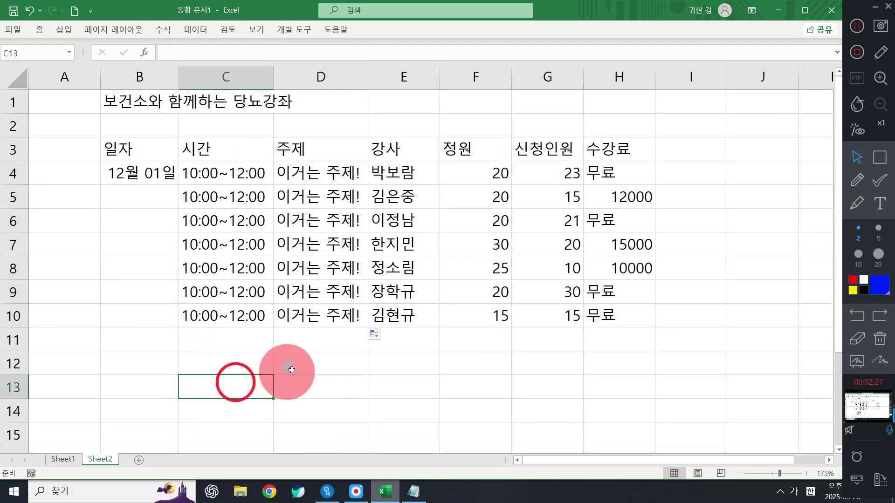
pyautogui.click(291, 366)
pyautogui.click(214, 343)
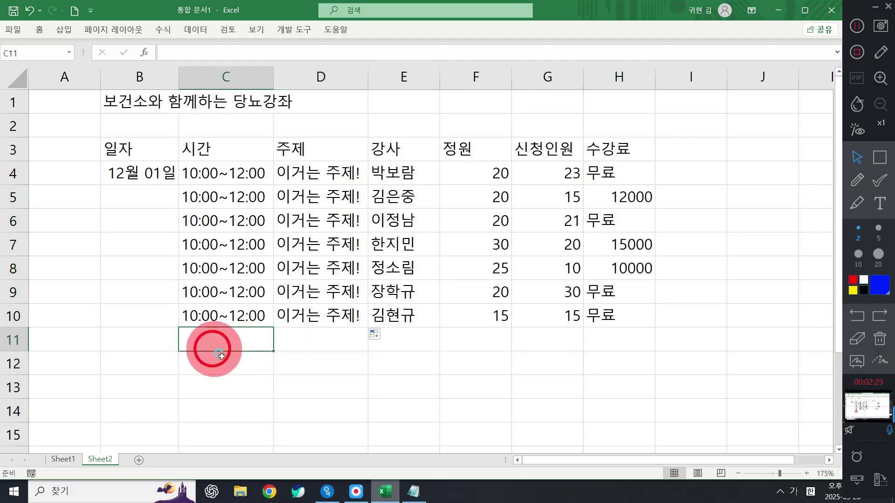
# Enter the summary labels 총강좌의 수 in cell C12 and 평균 신청인원 in cell C13.
pyautogui.click(222, 360)
pyautogui.write('총')
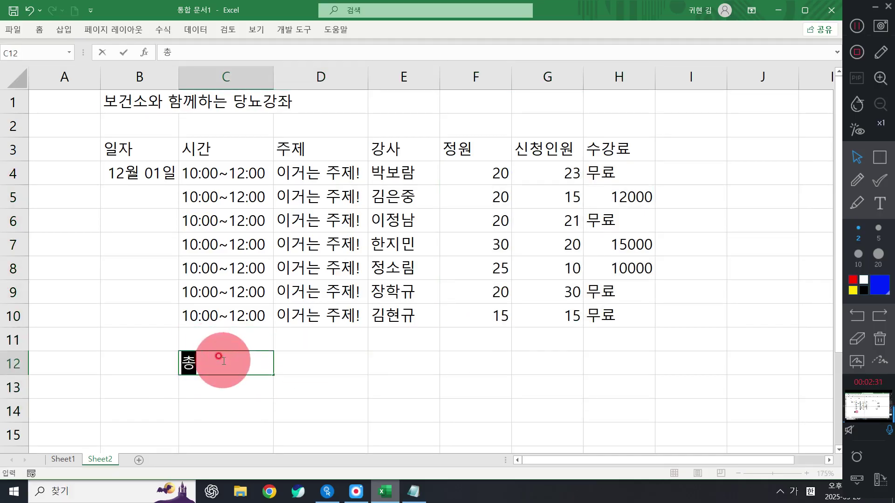
pyautogui.write('강ㅈ의 ')
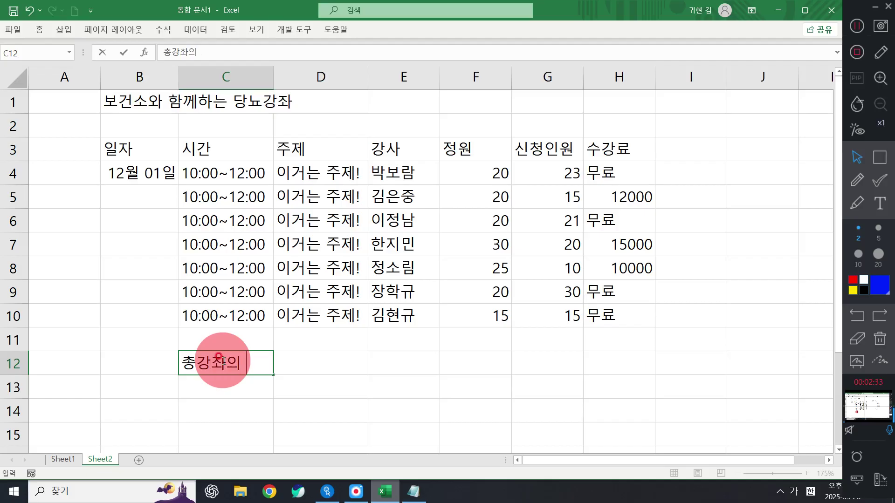
pyautogui.write('수')
pyautogui.press('Return')
pyautogui.write('평균 ')
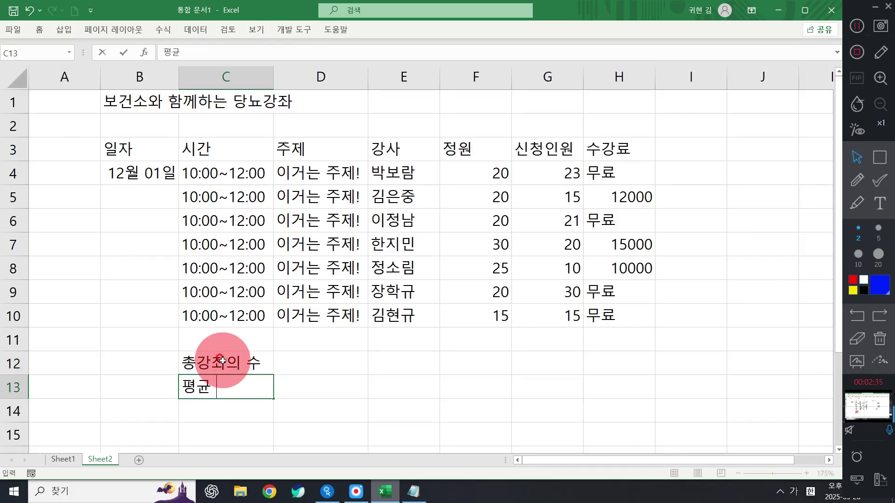
pyautogui.write('신청인원')
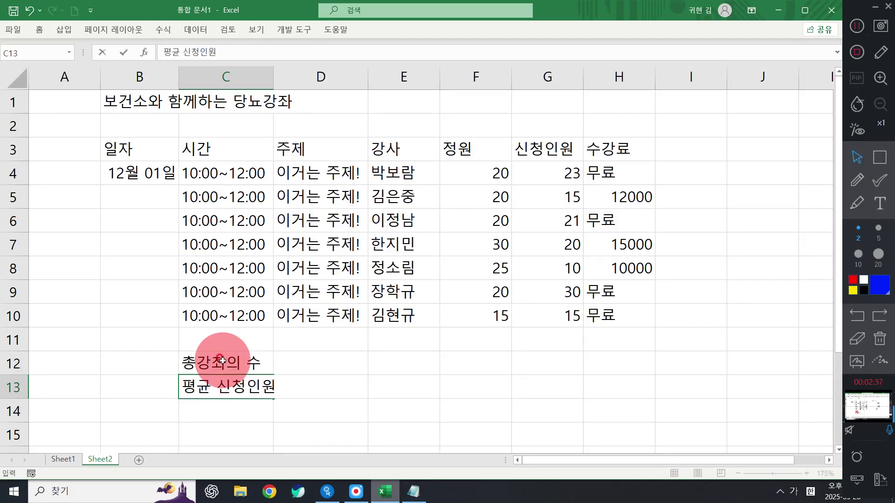
pyautogui.press('Tab')
# Enter the summary labels 최대수강료 in cell F12 and 신청인원 합계 in cell F13.
pyautogui.press('Tab')
pyautogui.press('Tab')
pyautogui.press('Up')
pyautogui.write('ㅅ')
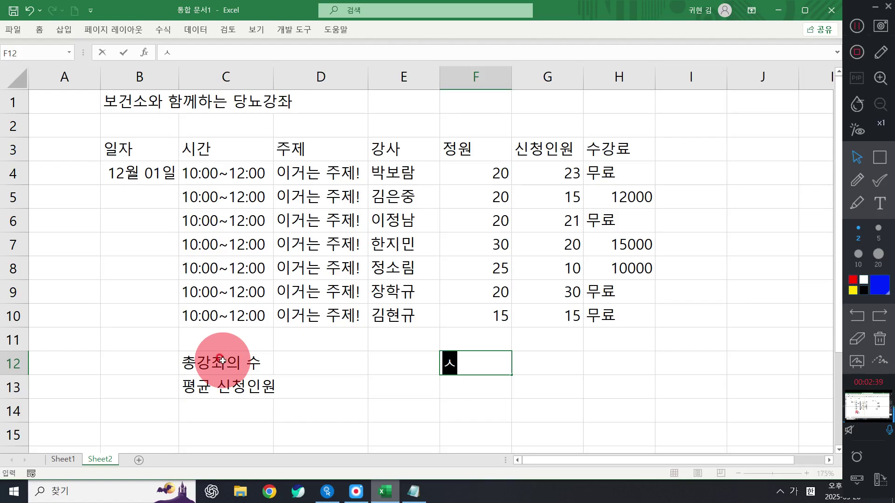
pyautogui.write('ㅗㅠㅣㅚ대수강료')
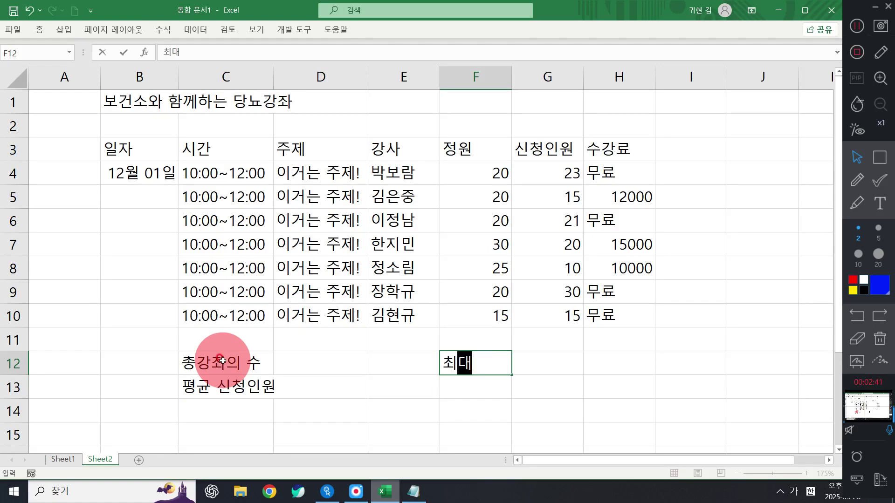
pyautogui.press('Return')
pyautogui.write('신ㅊㅓㅇ인원 합계')
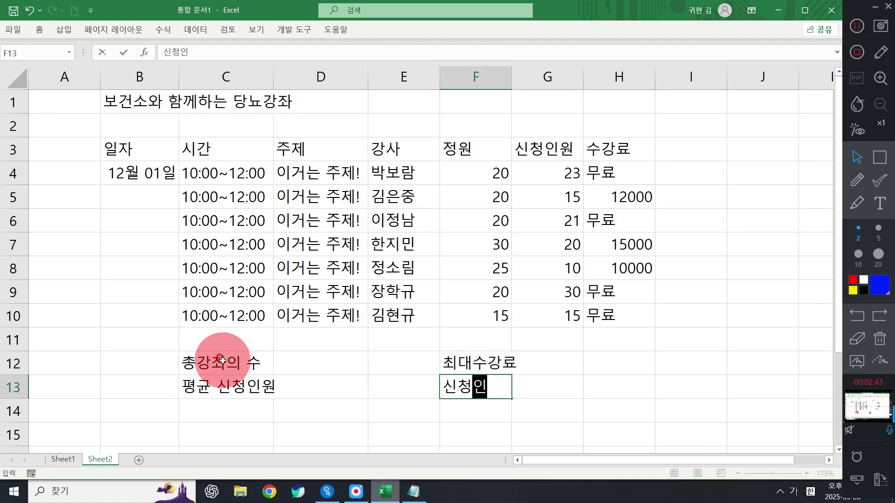
pyautogui.press('Return')
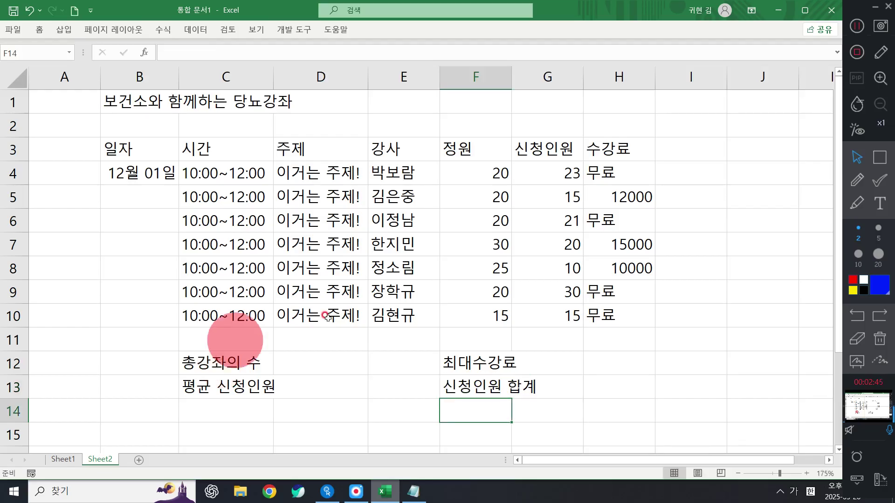
# Fit the widths of columns F and C to their contents.
pyautogui.click(557, 329)
pyautogui.click(666, 105)
pyautogui.click(517, 77)
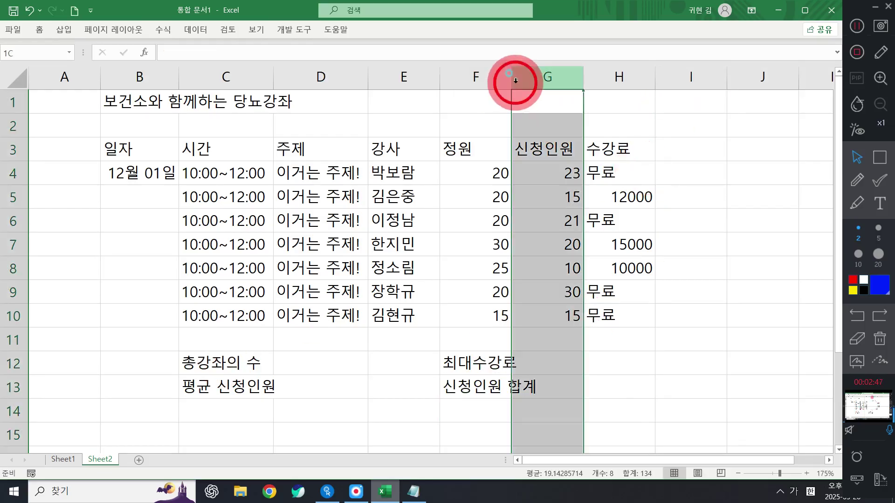
pyautogui.doubleClick(511, 77)
pyautogui.click(278, 77)
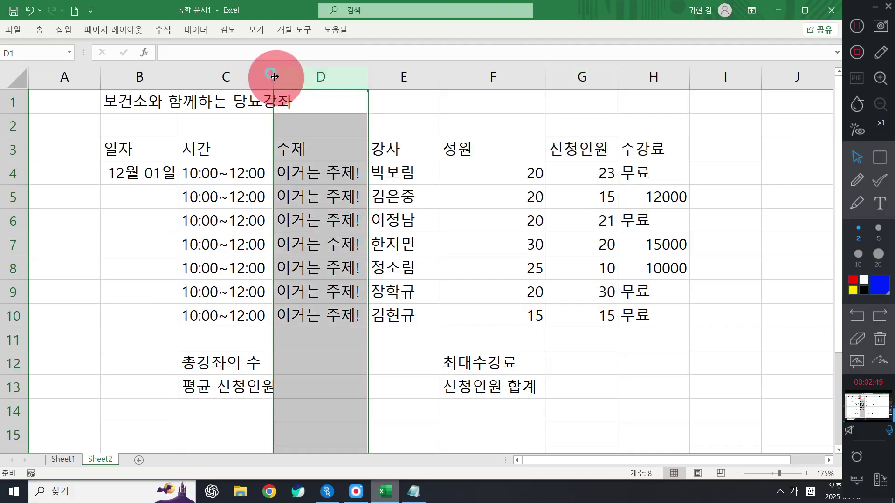
pyautogui.doubleClick(274, 77)
pyautogui.click(514, 172)
pyautogui.scroll(1, 792, 259)
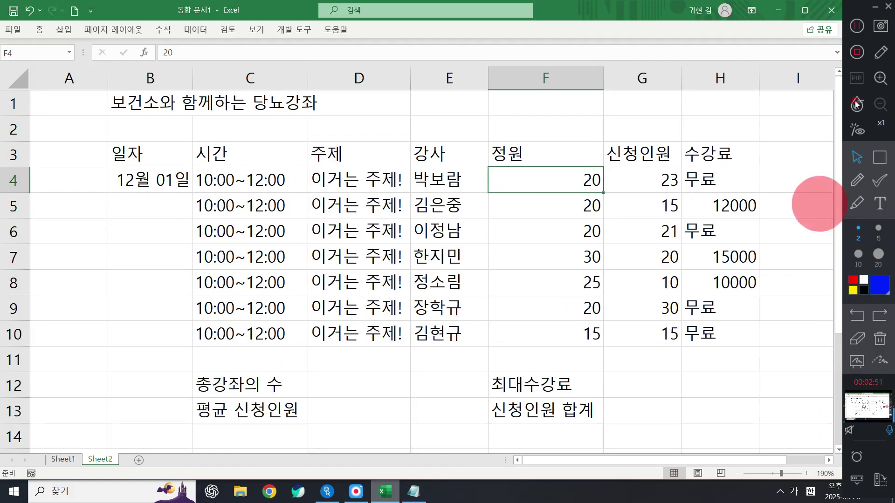
pyautogui.click(850, 30)
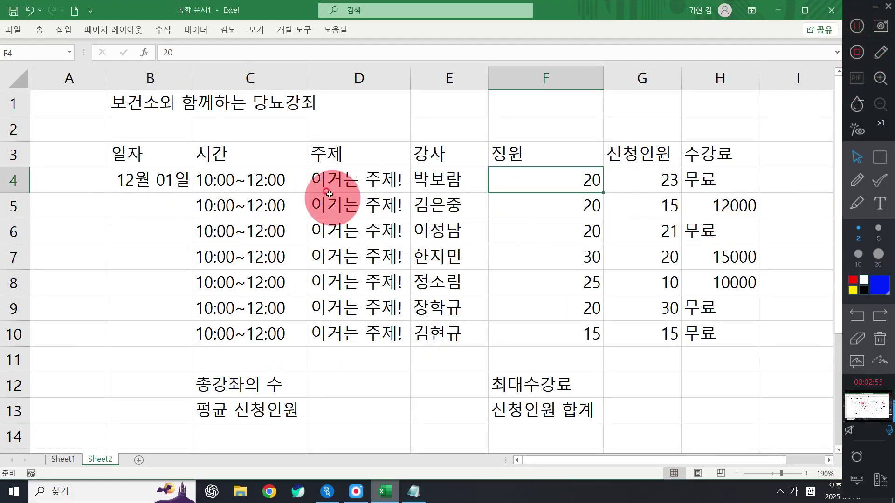
pyautogui.moveTo(333, 205); pyautogui.dragTo(396, 219)
pyautogui.scroll(-2, 397, 219)
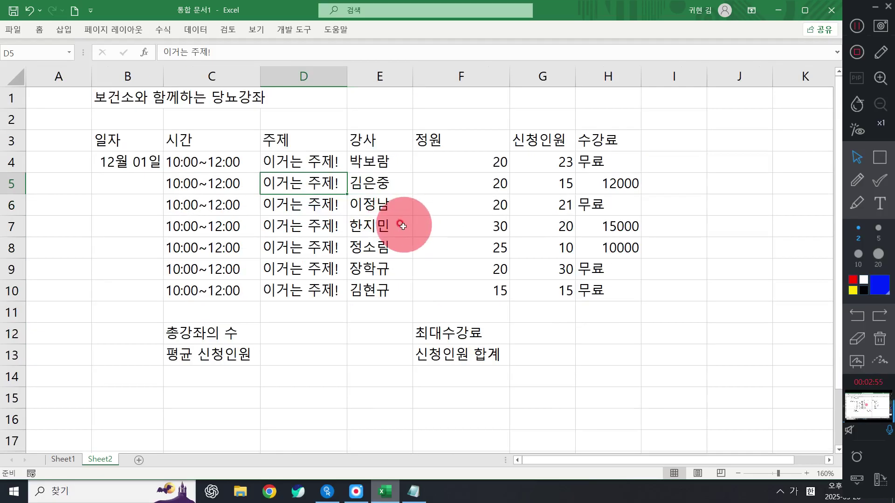
pyautogui.moveTo(116, 98); pyautogui.dragTo(121, 118)
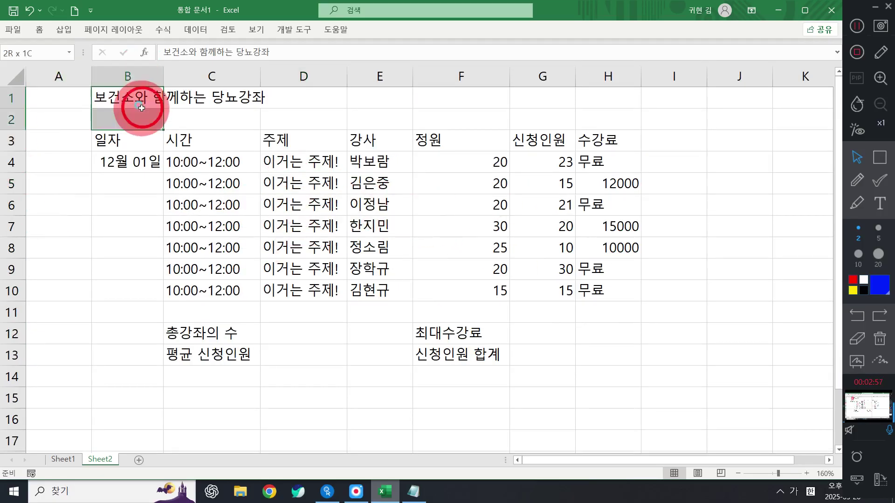
pyautogui.click(351, 133)
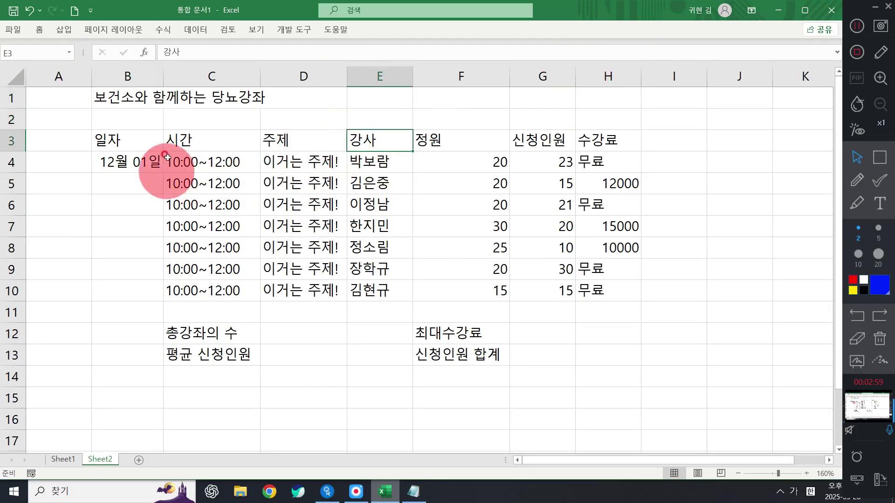
pyautogui.click(182, 162)
# Fill the 일자 dates from B4 down through B10 as consecutive days from 12월 01일 to 12월 07일.
pyautogui.click(124, 163)
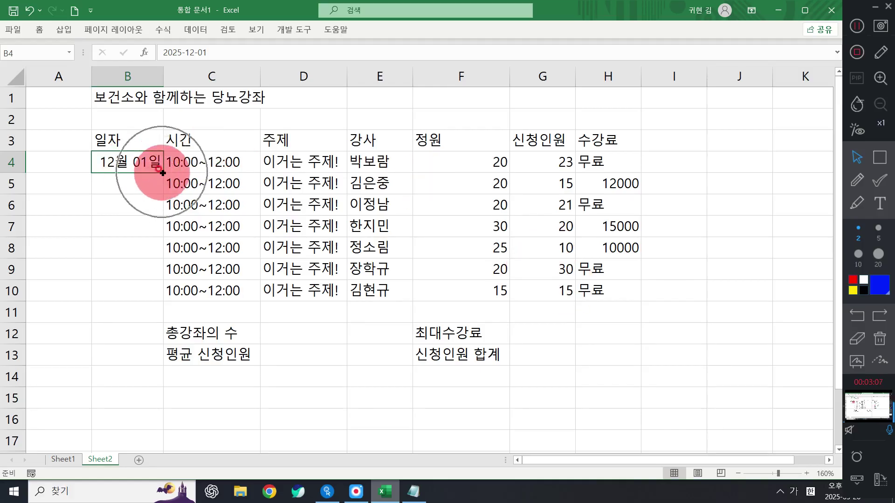
pyautogui.moveTo(163, 173); pyautogui.dragTo(149, 294)
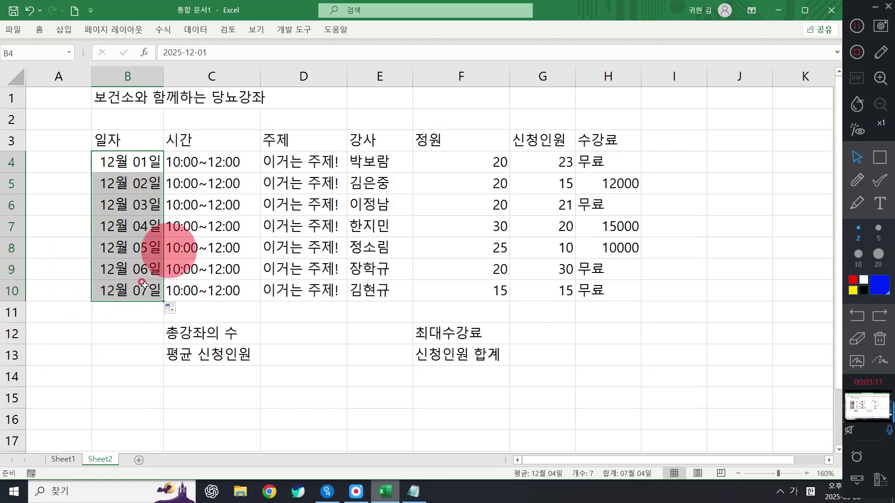
pyautogui.scroll(1, 509, 189)
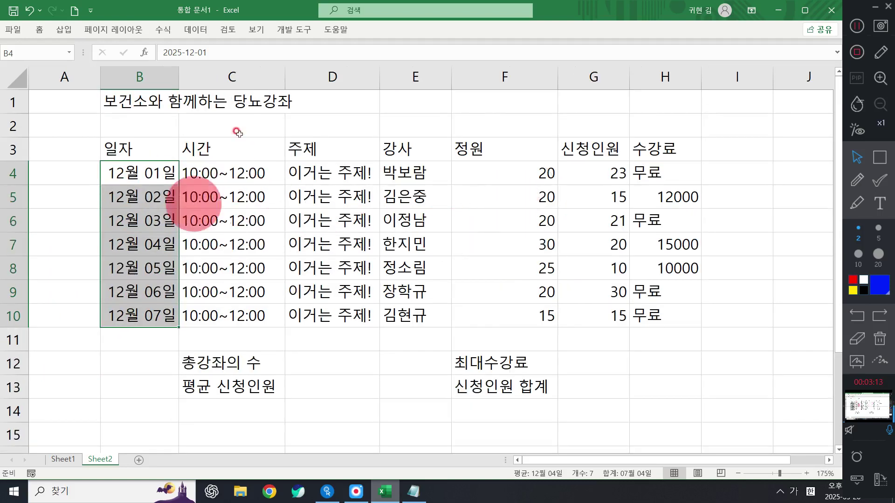
# Merge and center the title 보건소와 함께하는 당뇨강좌 across B1:H1.
pyautogui.doubleClick(39, 29)
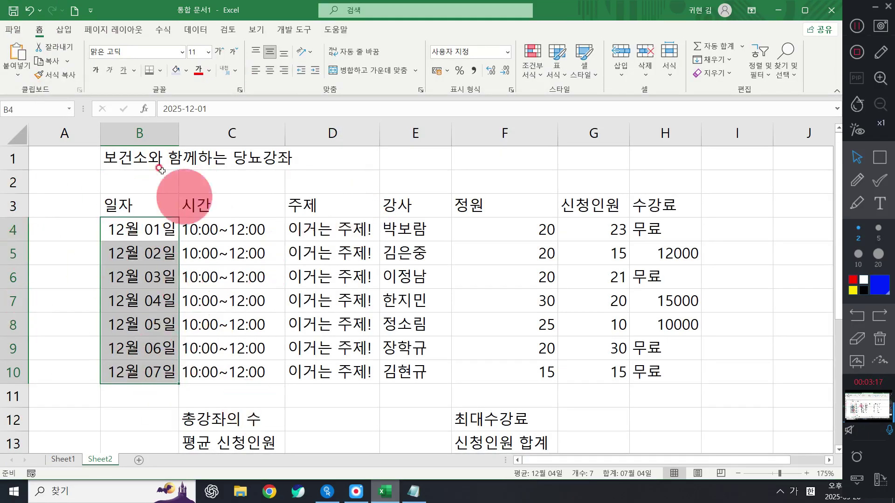
pyautogui.moveTo(130, 161); pyautogui.dragTo(661, 154)
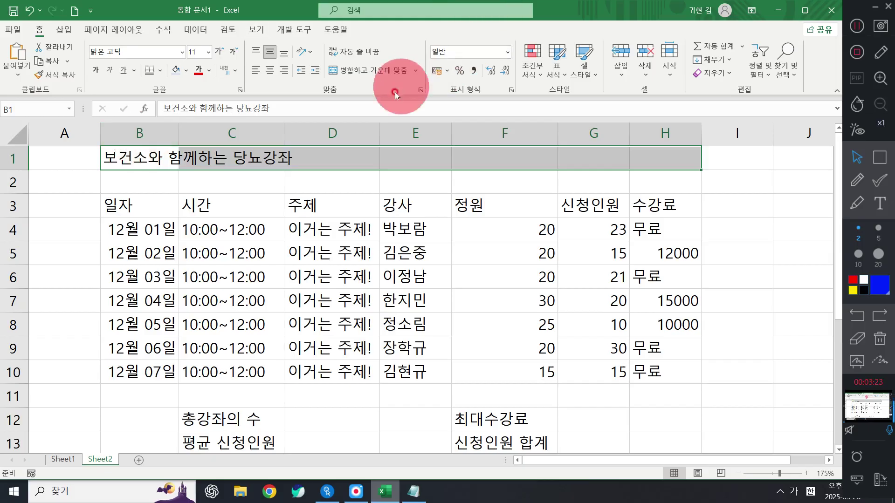
pyautogui.click(371, 71)
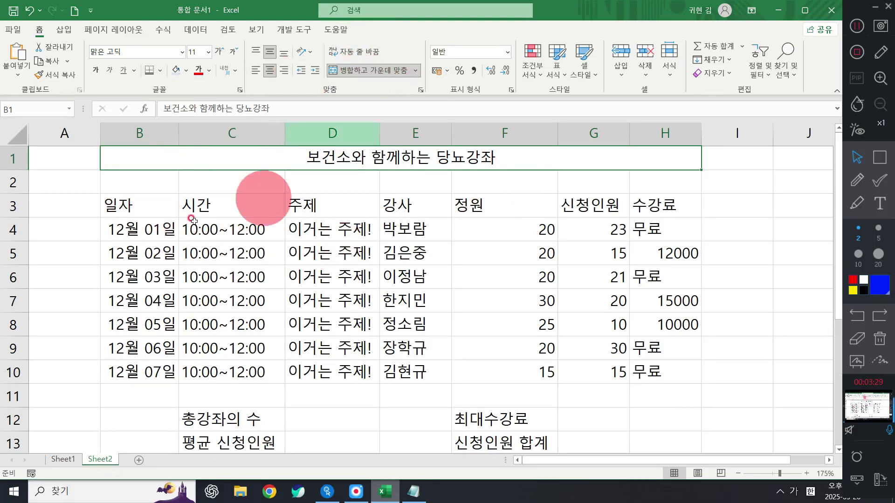
# Apply all borders to the course table B3:H10 and center its contents horizontally.
pyautogui.moveTo(149, 209); pyautogui.dragTo(658, 386)
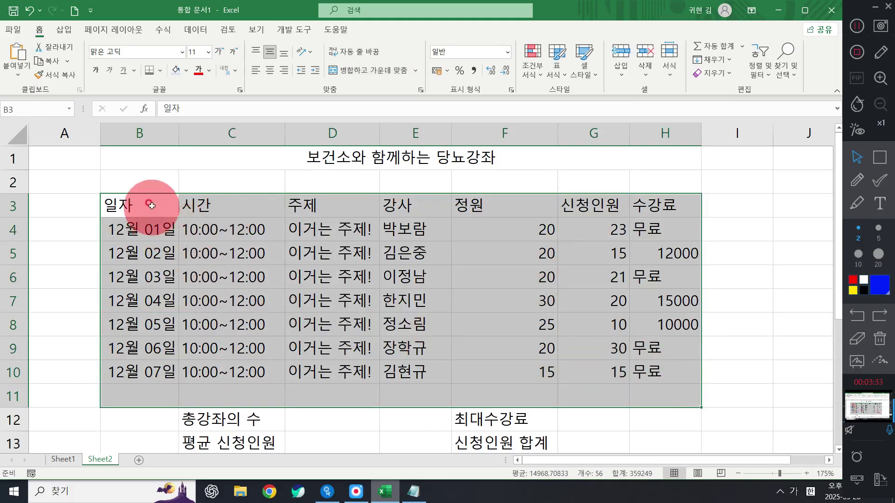
pyautogui.moveTo(152, 205); pyautogui.dragTo(674, 365)
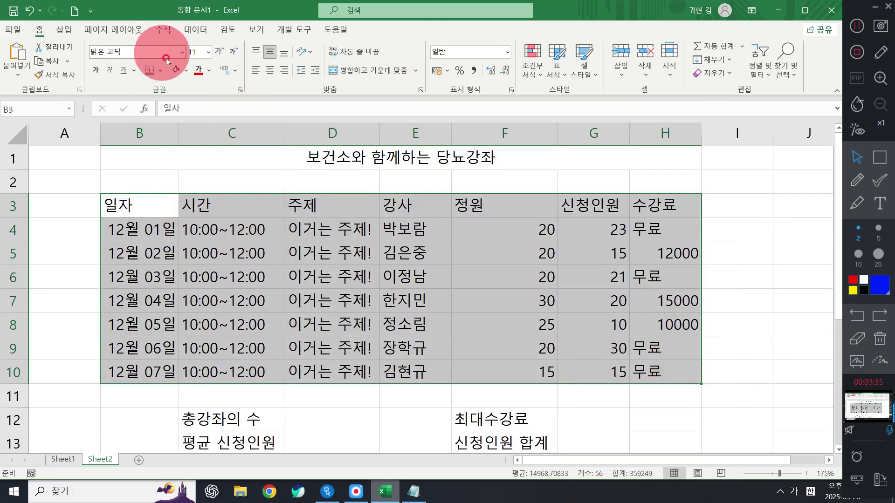
pyautogui.click(159, 70)
pyautogui.click(193, 190)
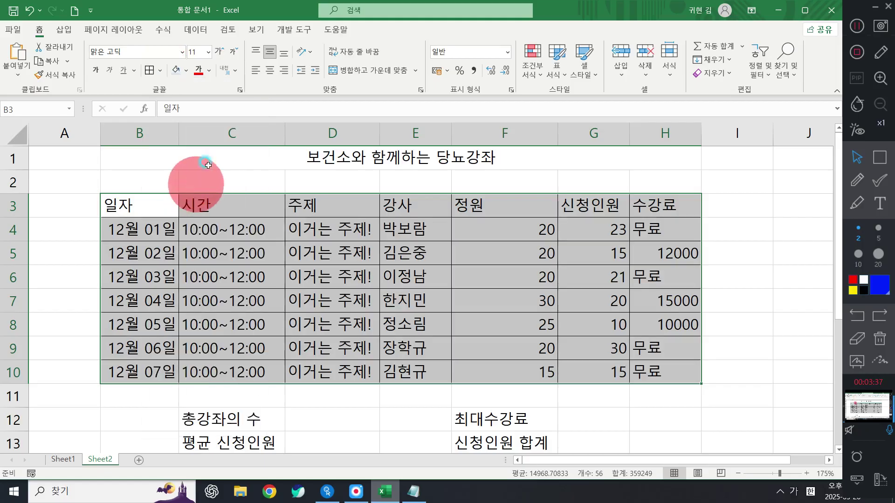
pyautogui.click(270, 71)
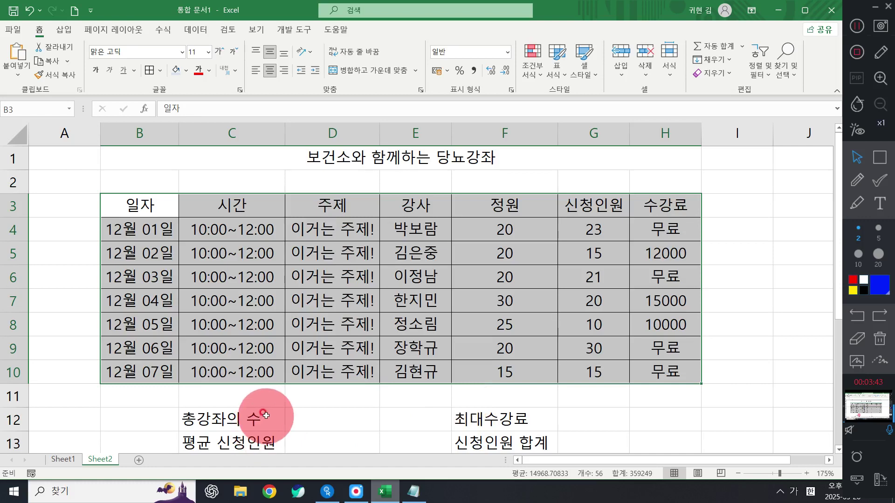
pyautogui.moveTo(265, 412); pyautogui.dragTo(646, 452)
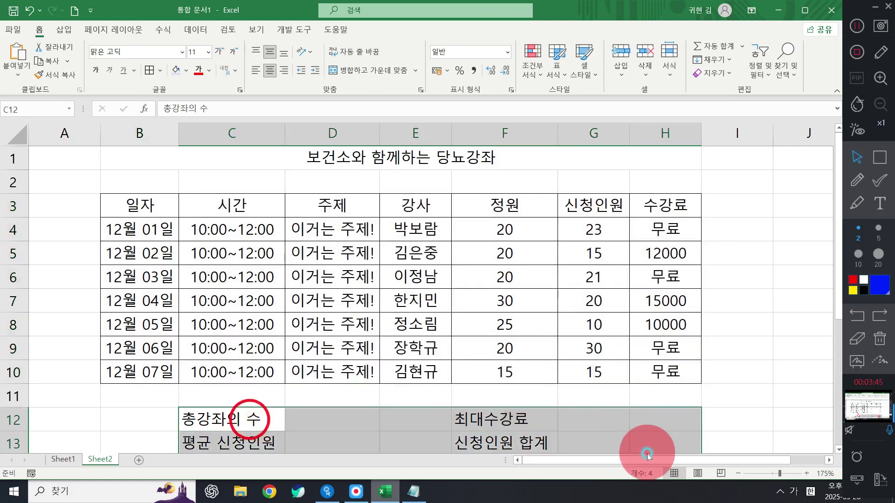
pyautogui.scroll(-1, 606, 319)
pyautogui.hotkey('ctrl', 'q')
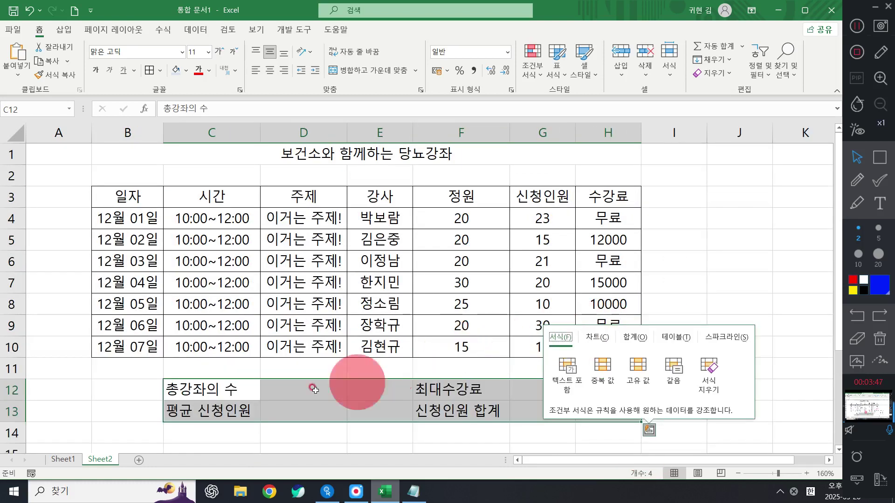
pyautogui.click(447, 431)
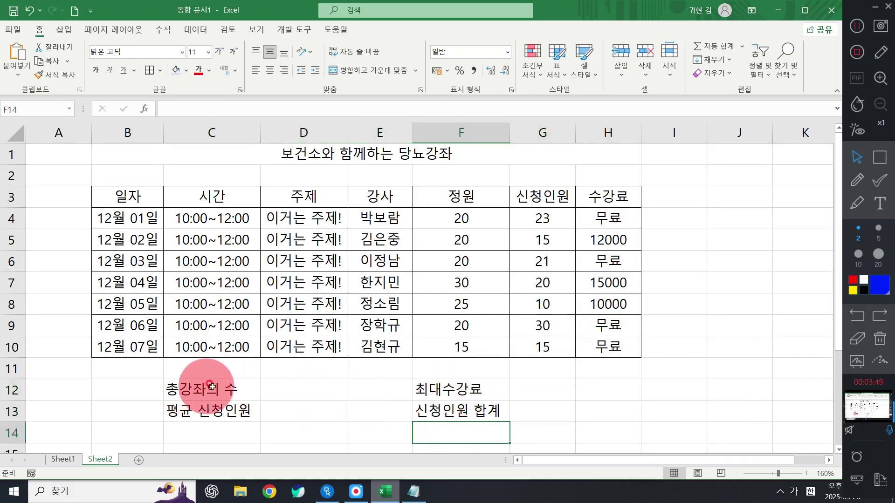
# Apply all borders to the summary range C12:H13 and center its contents horizontally.
pyautogui.moveTo(212, 386); pyautogui.dragTo(605, 413)
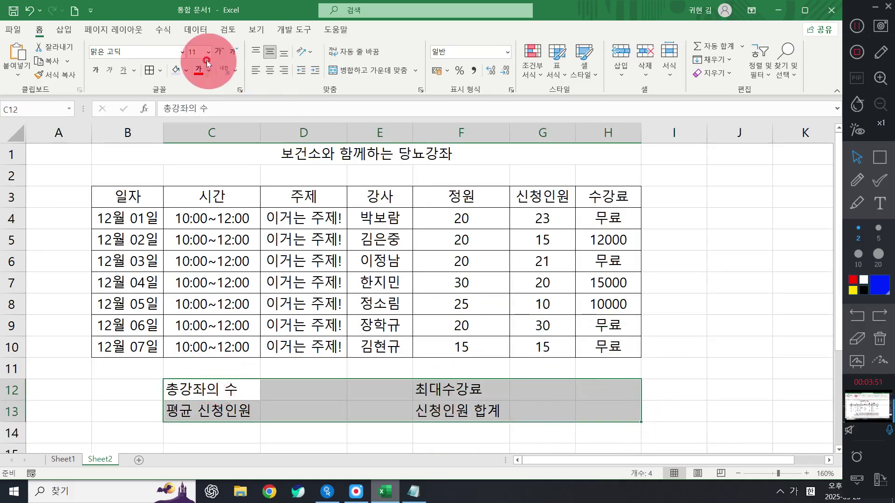
pyautogui.click(160, 71)
pyautogui.click(177, 190)
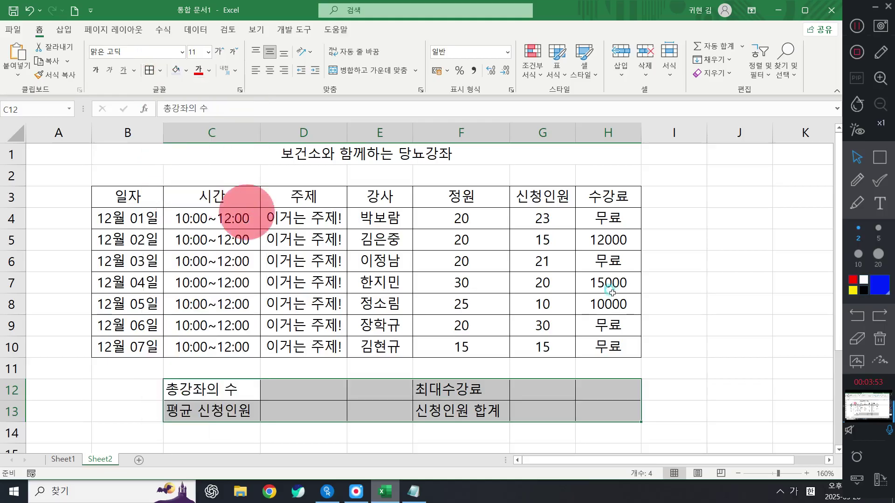
pyautogui.click(269, 72)
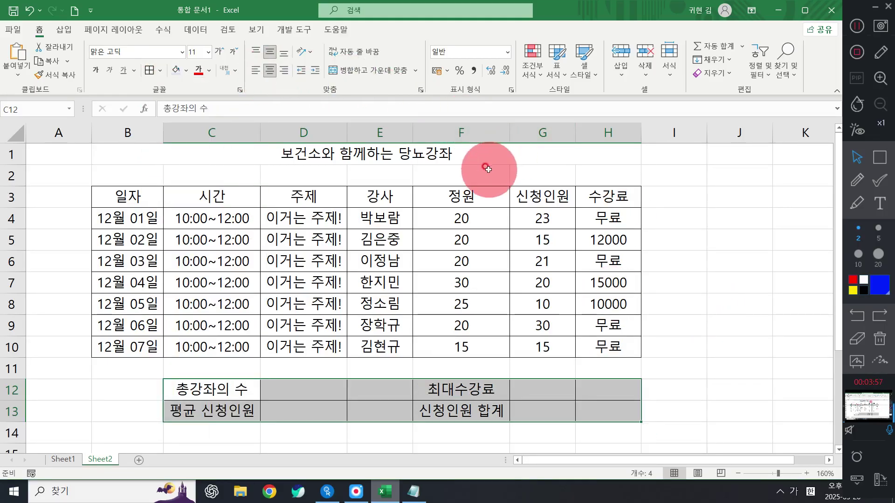
# Fill the header row B3:H3 with the light green theme color.
pyautogui.click(303, 154)
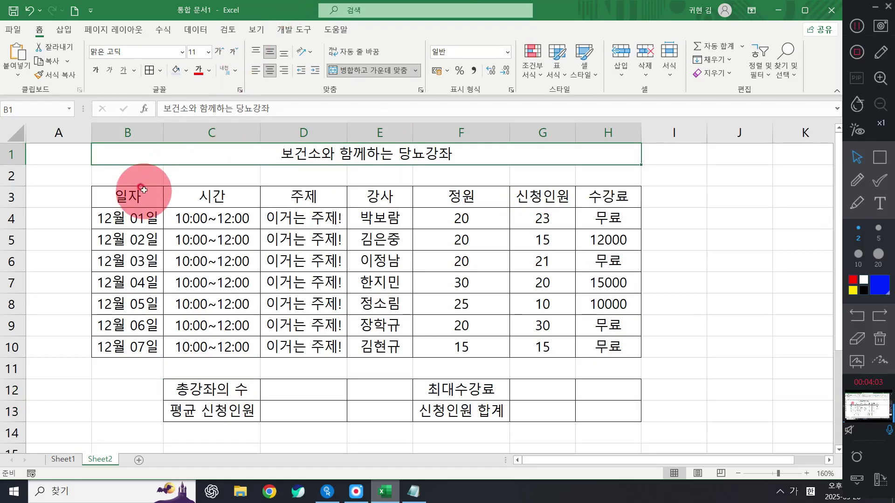
pyautogui.moveTo(129, 196); pyautogui.dragTo(623, 202)
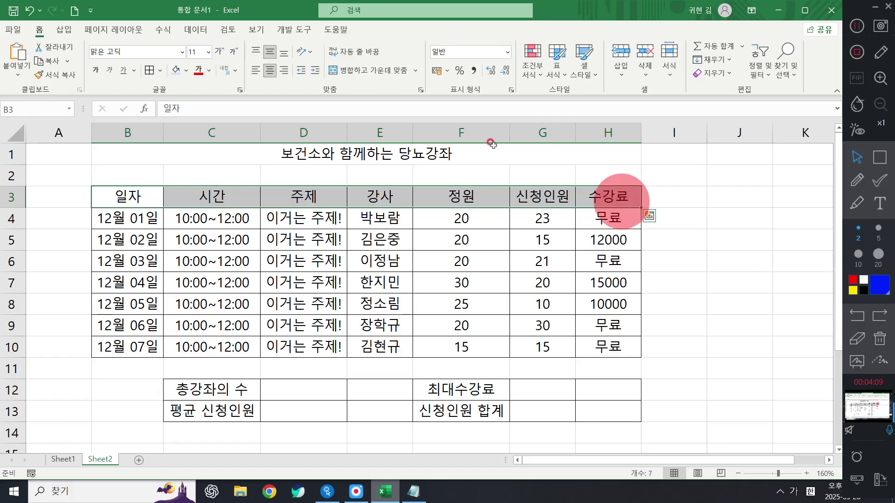
pyautogui.click(176, 70)
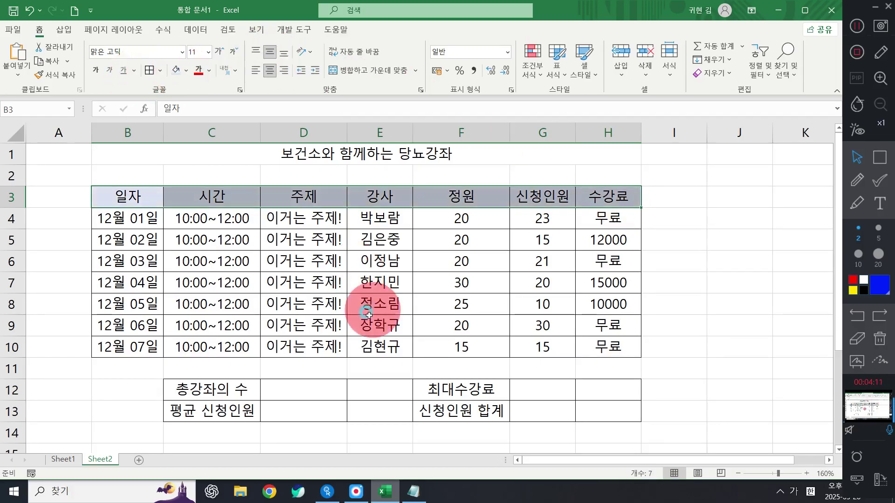
pyautogui.click(186, 70)
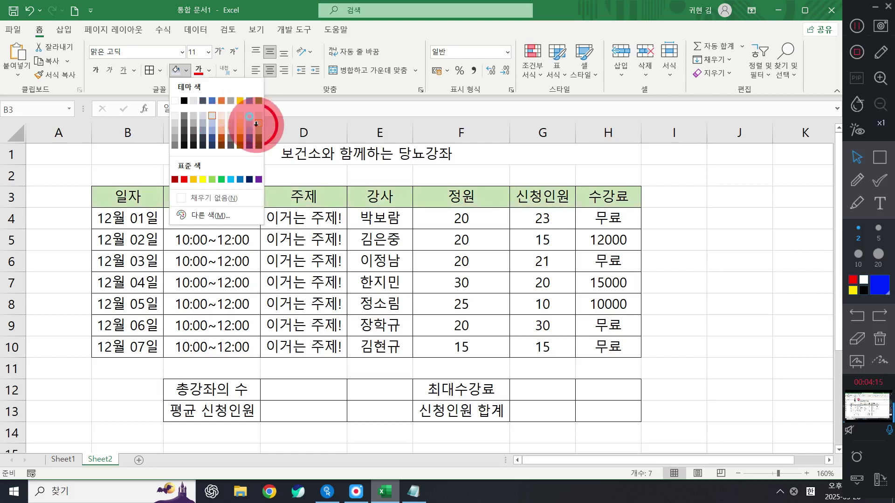
pyautogui.click(259, 122)
# Apply the same light green fill to the summary label cells C12:C13 and F12:F13.
pyautogui.moveTo(216, 390); pyautogui.dragTo(218, 410)
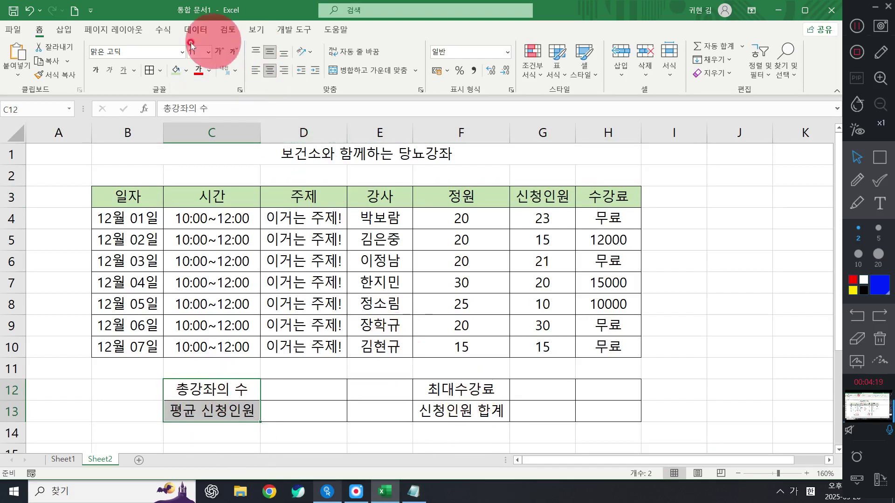
pyautogui.click(176, 70)
pyautogui.moveTo(485, 389); pyautogui.dragTo(494, 410)
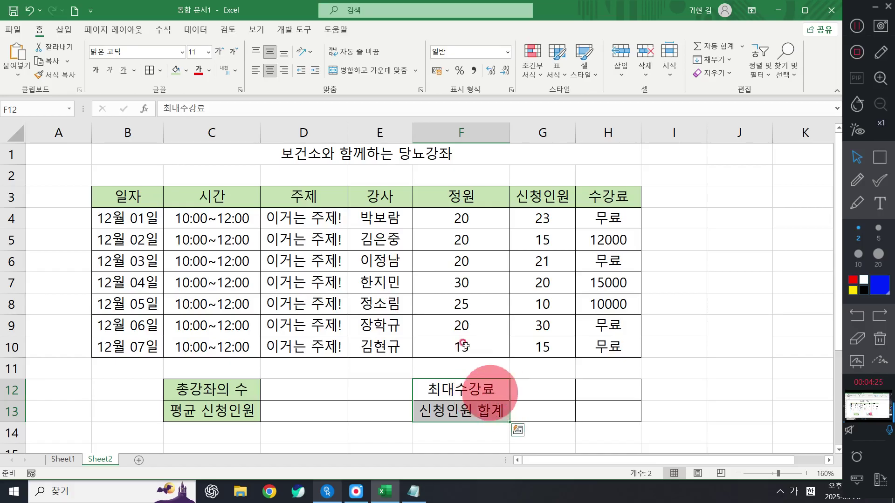
pyautogui.click(176, 71)
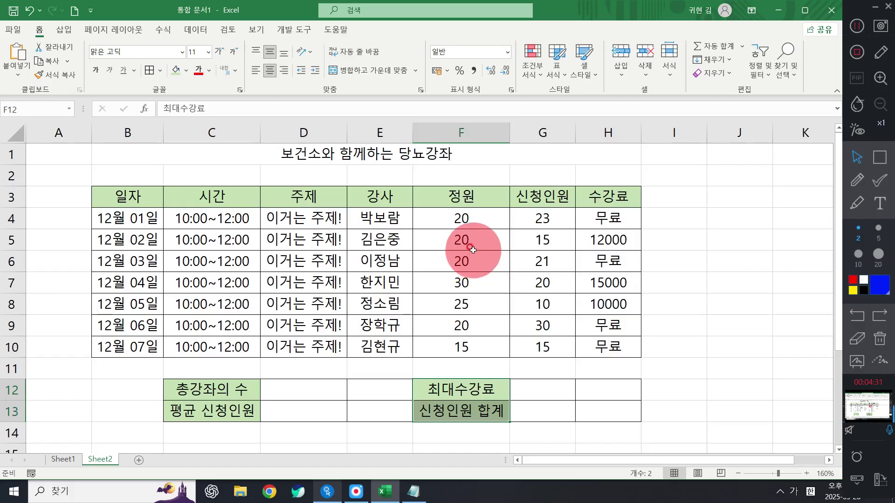
pyautogui.click(292, 162)
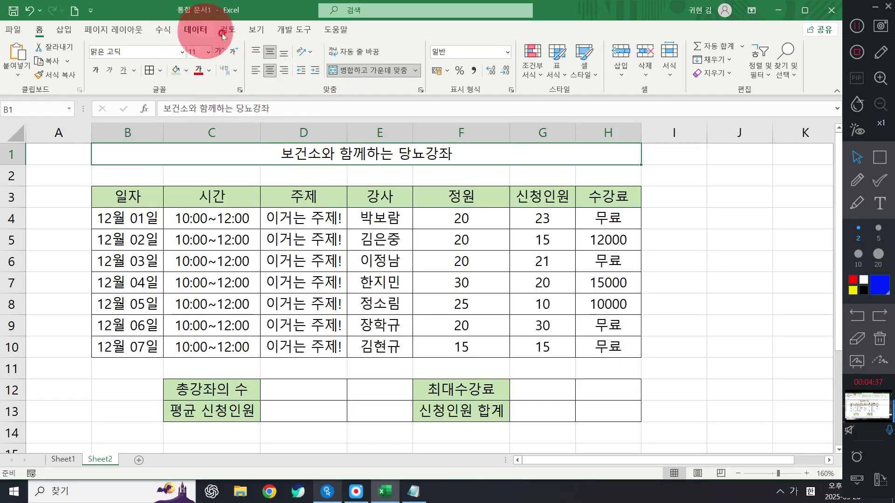
# Enlarge the merged title 보건소와 함께하는 당뇨강좌 to font size 16 and make it bold.
pyautogui.click(219, 50)
pyautogui.click(219, 50)
pyautogui.click(219, 50)
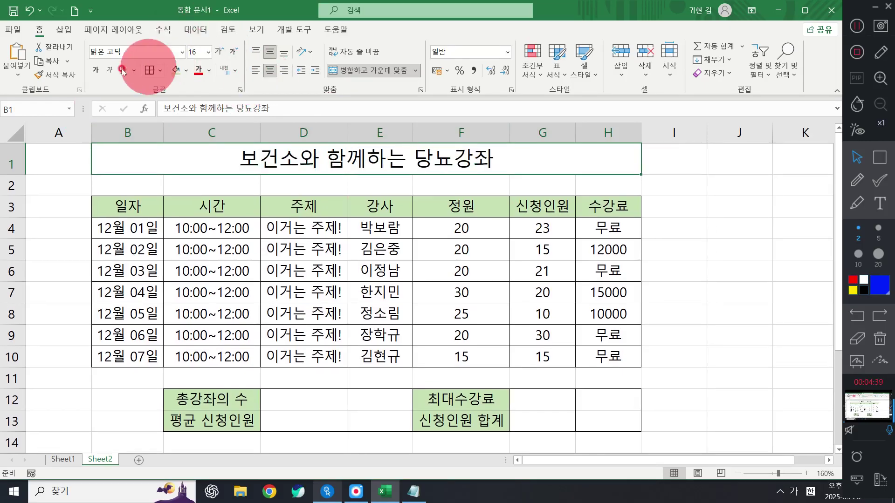
pyautogui.click(96, 71)
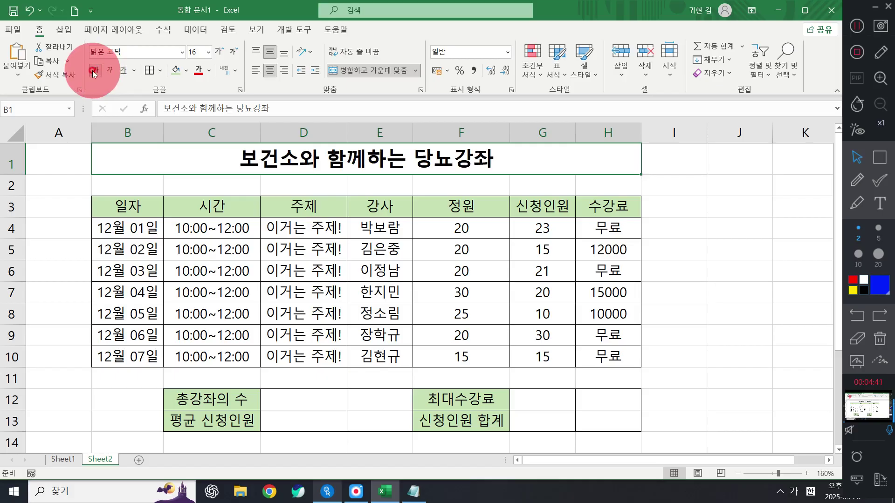
# Fill the title cell with the solid green theme color and set its font color to white.
pyautogui.click(186, 70)
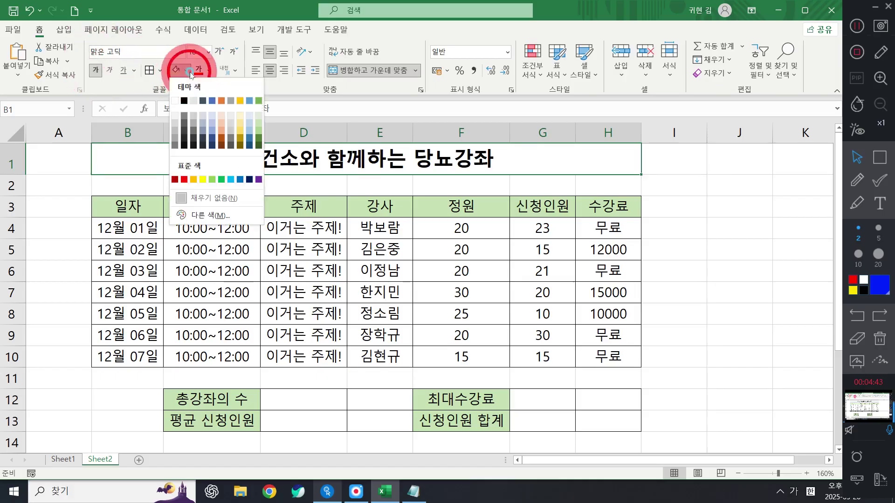
pyautogui.click(256, 100)
pyautogui.click(209, 70)
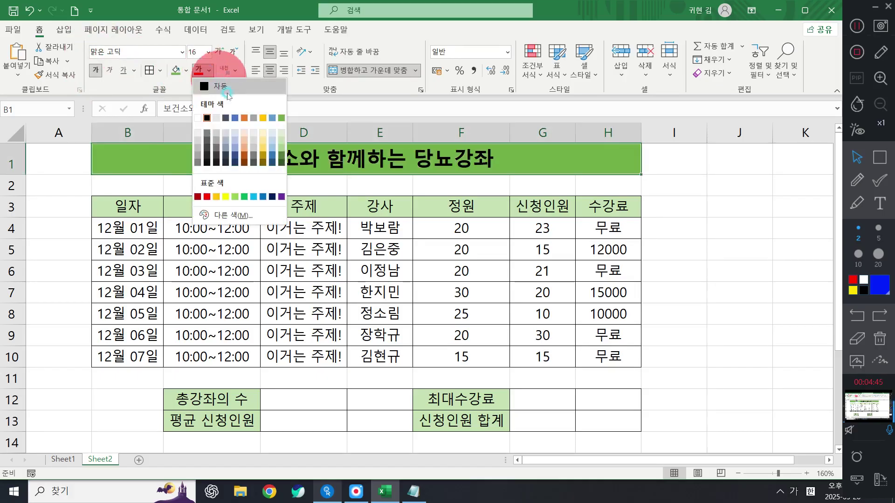
pyautogui.click(201, 119)
pyautogui.click(563, 266)
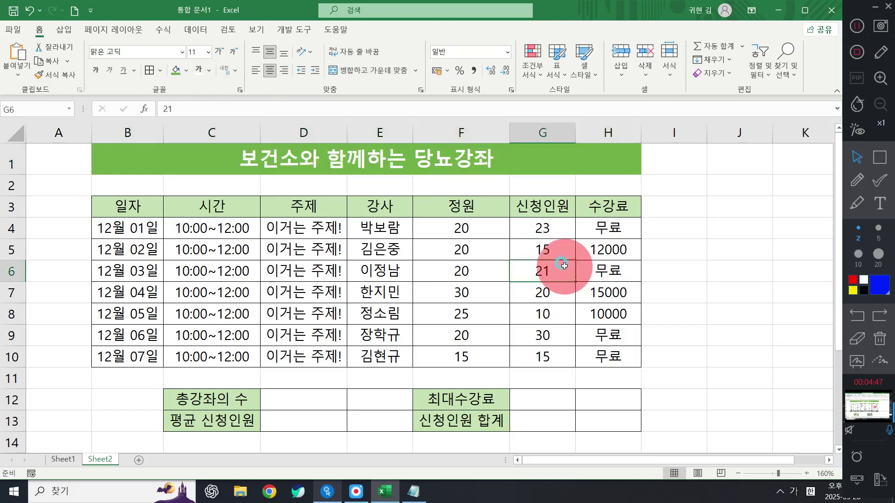
# Select the empty summary value cells D12:E13 beside 총강좌의 수 and 평균 신청인원.
pyautogui.click(504, 129)
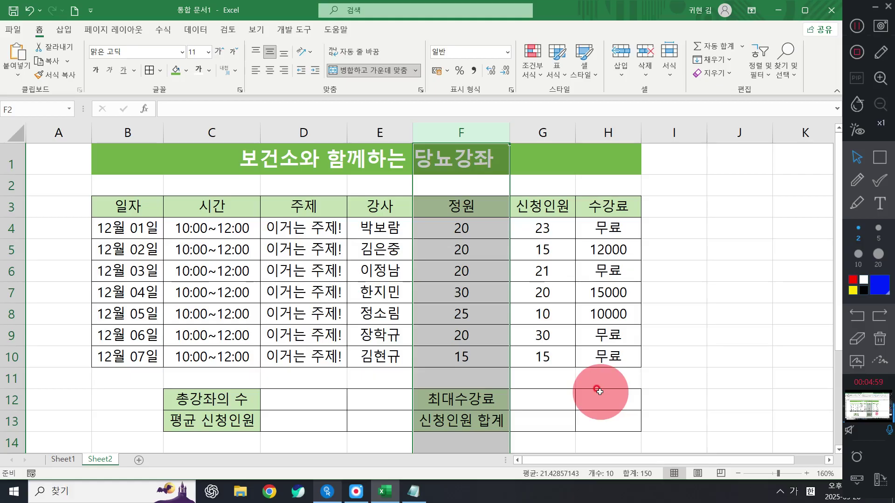
pyautogui.click(540, 397)
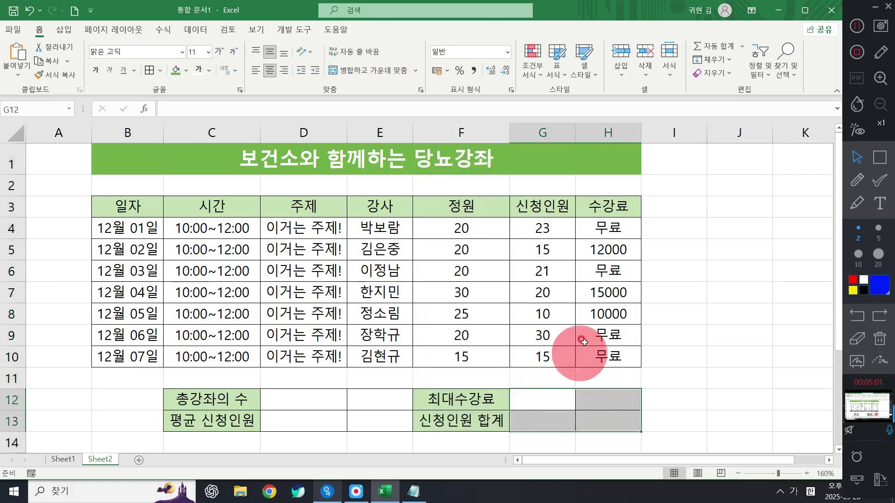
pyautogui.click(633, 360)
pyautogui.moveTo(307, 401); pyautogui.dragTo(390, 424)
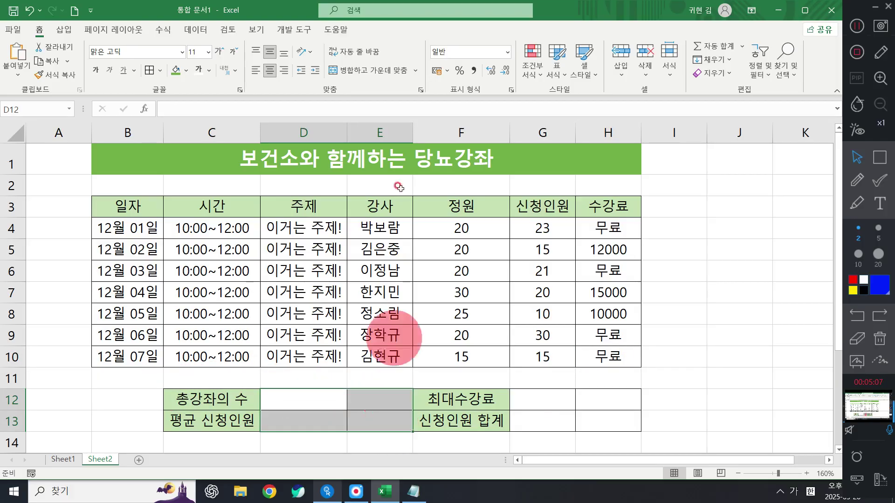
pyautogui.click(415, 70)
pyautogui.click(372, 106)
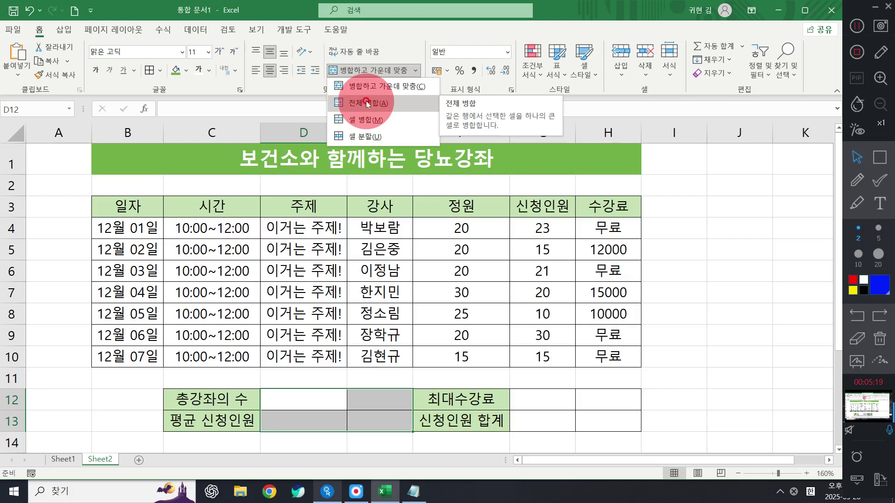
pyautogui.click(390, 70)
pyautogui.hotkey('ctrl', 'z')
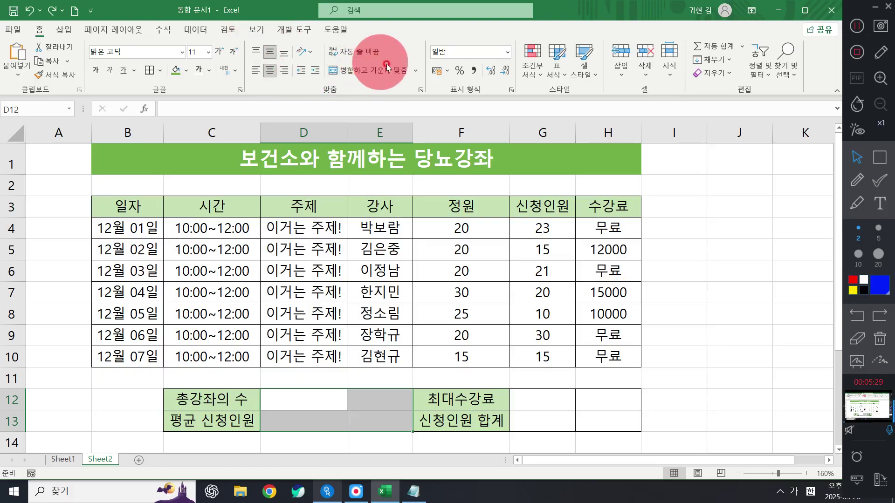
# Merge the selected cells D12:E13 row by row with Merge Across (전체 병합).
pyautogui.click(415, 70)
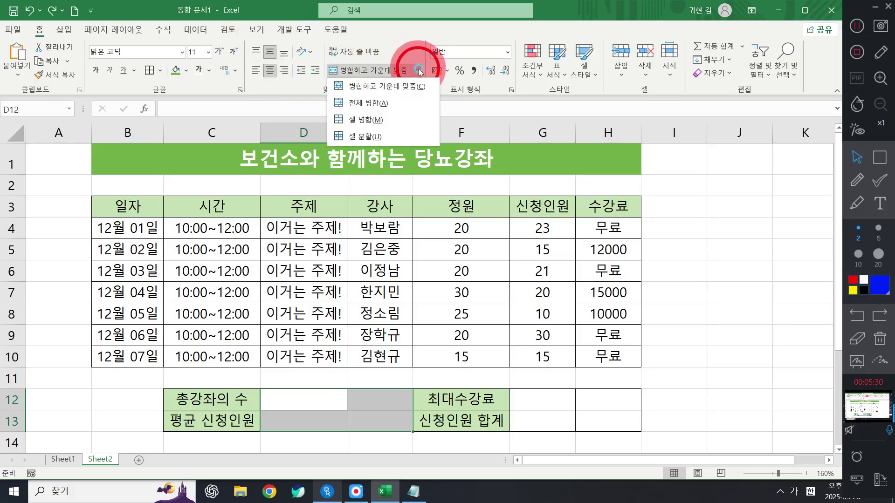
pyautogui.click(392, 103)
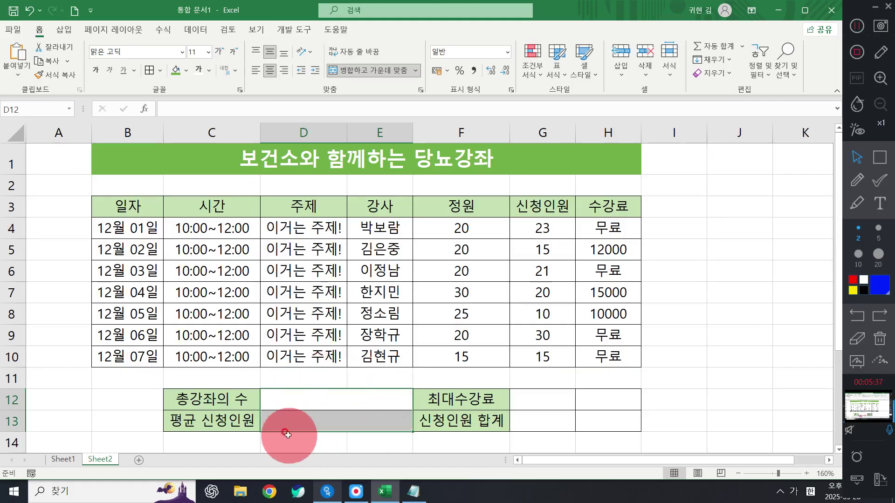
pyautogui.click(563, 359)
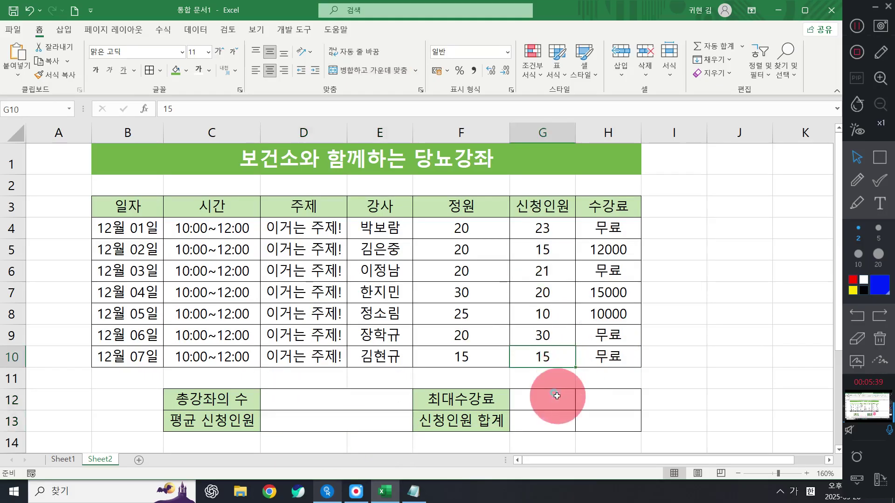
# Merge the summary value cells G12:H13 row by row with Merge Across (전체 병합).
pyautogui.moveTo(556, 395); pyautogui.dragTo(601, 415)
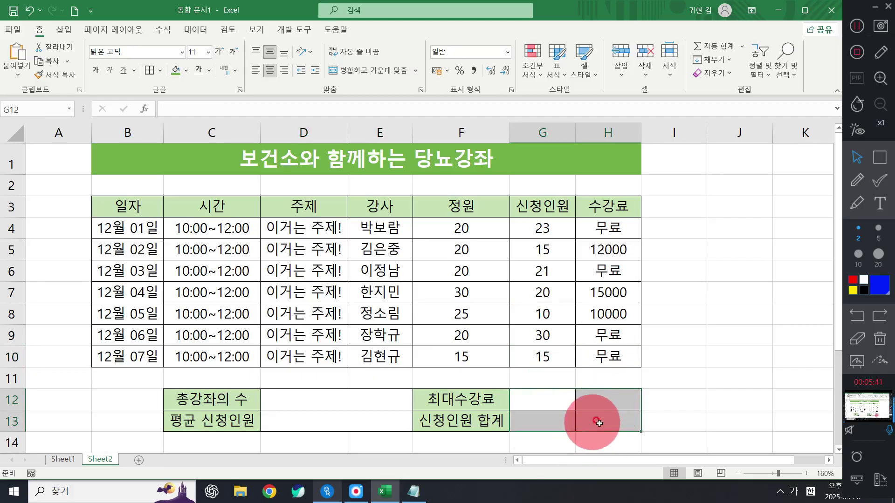
pyautogui.click(419, 71)
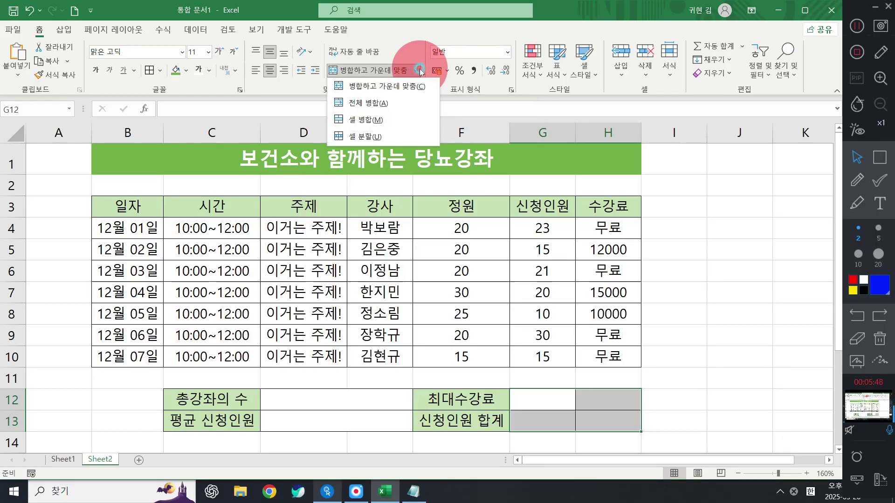
pyautogui.click(386, 111)
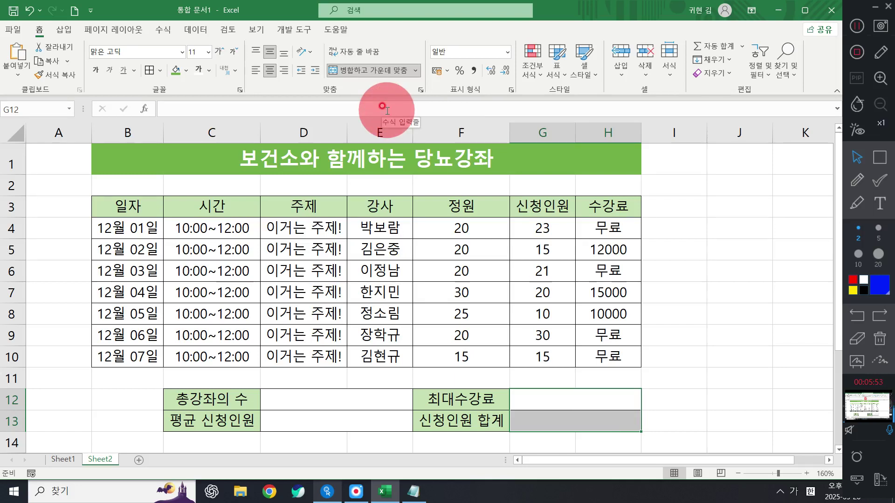
# Apply the comma number style to the 정원, 신청인원 and 수강료 values in F4:H10.
pyautogui.moveTo(462, 225); pyautogui.dragTo(591, 359)
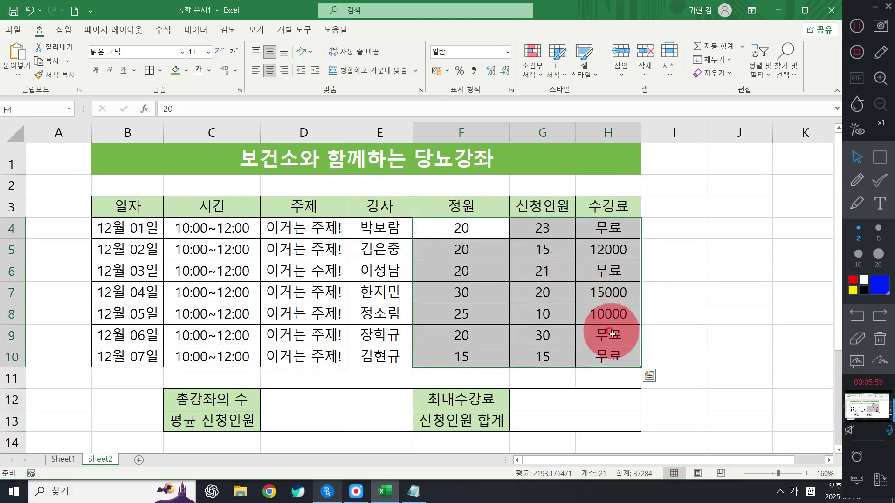
pyautogui.click(474, 70)
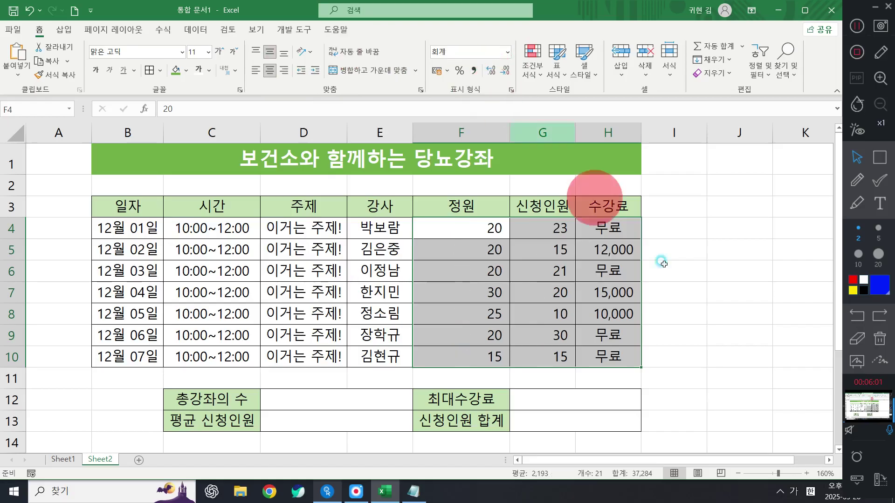
pyautogui.click(742, 294)
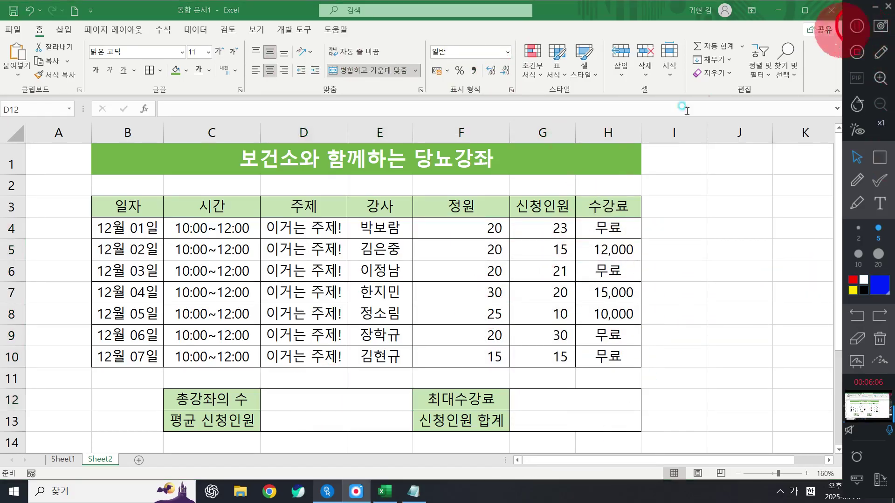
pyautogui.click(307, 405)
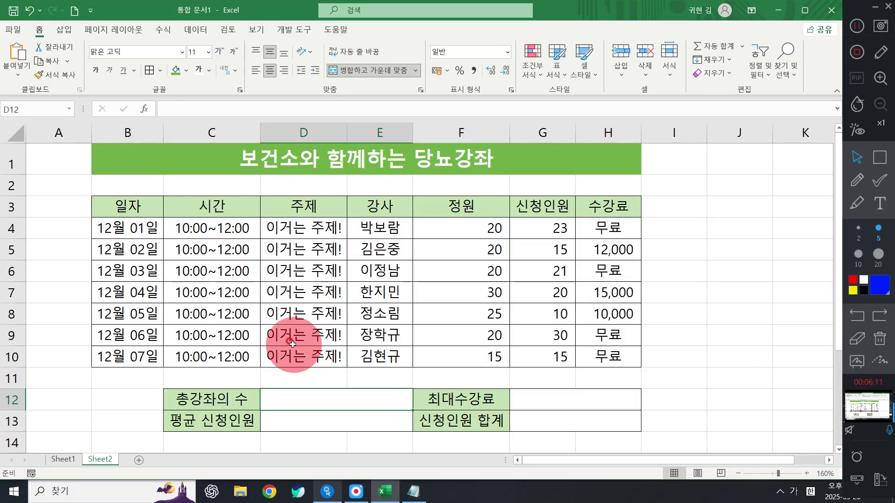
pyautogui.click(879, 157)
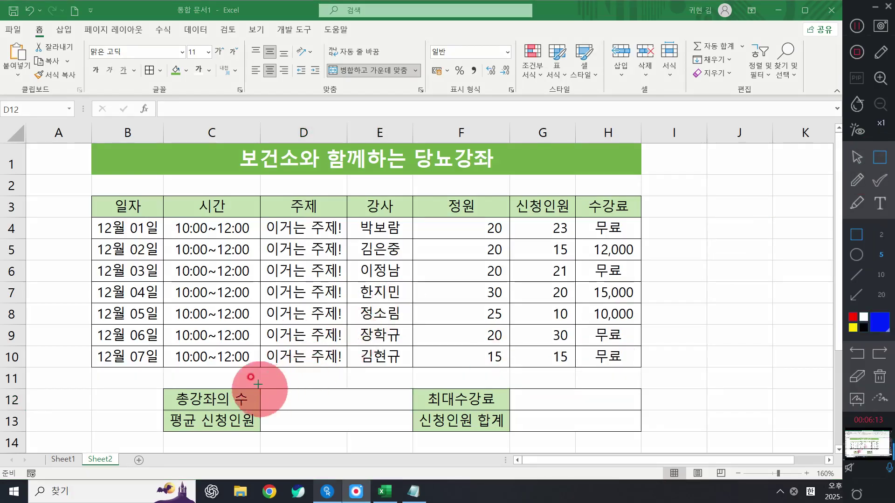
pyautogui.moveTo(249, 379)
pyautogui.mouseDown()
pyautogui.moveTo(340, 409)
pyautogui.moveTo(413, 419)
pyautogui.mouseUp()
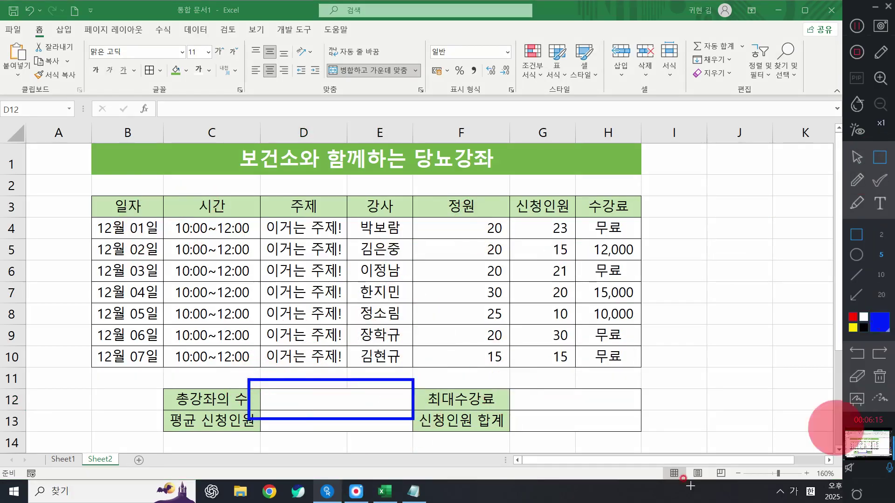
pyautogui.click(880, 376)
pyautogui.click(856, 158)
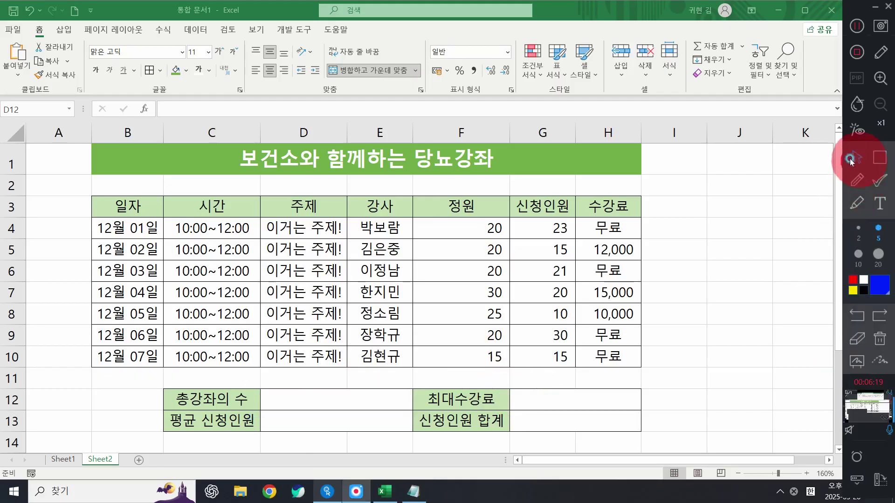
# Start a COUNT formula in merged cell D12 next to 총강좌의 수, using the AutoSum count-numbers function.
pyautogui.click(303, 396)
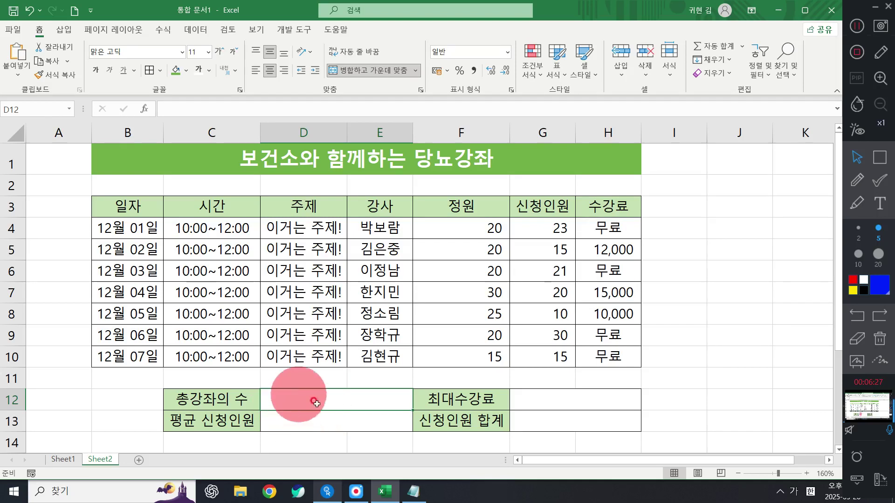
pyautogui.click(164, 30)
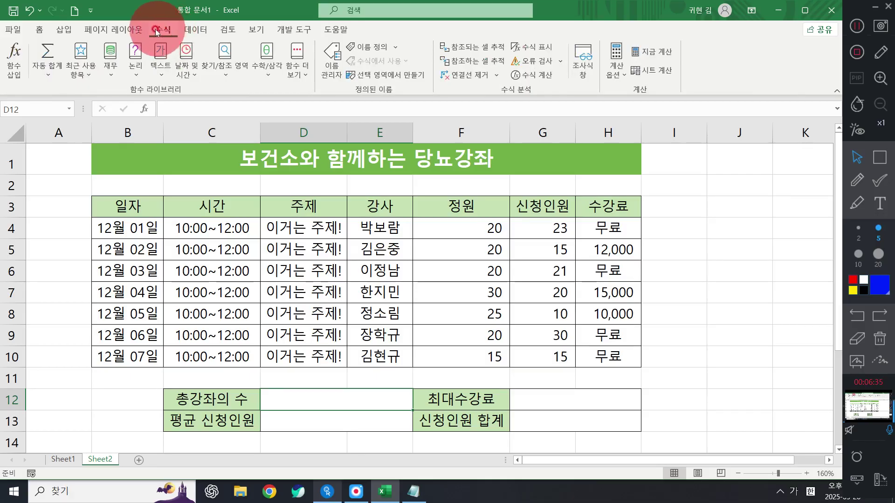
pyautogui.click(52, 72)
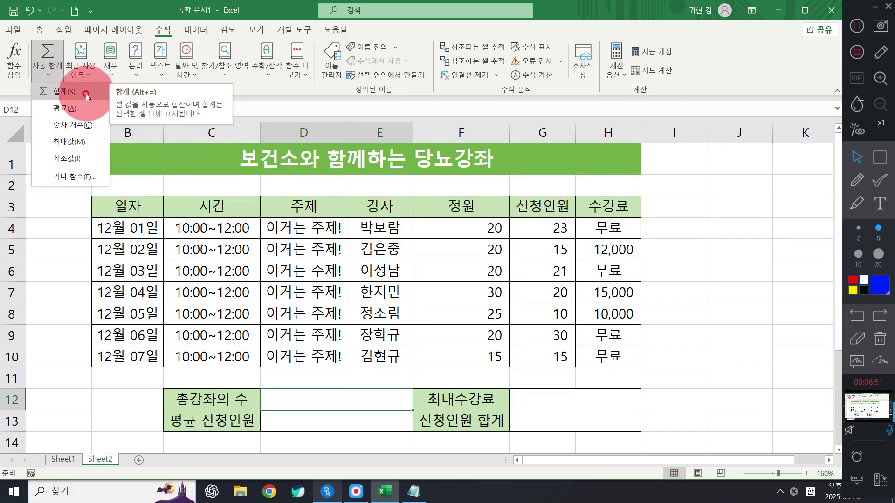
pyautogui.click(86, 126)
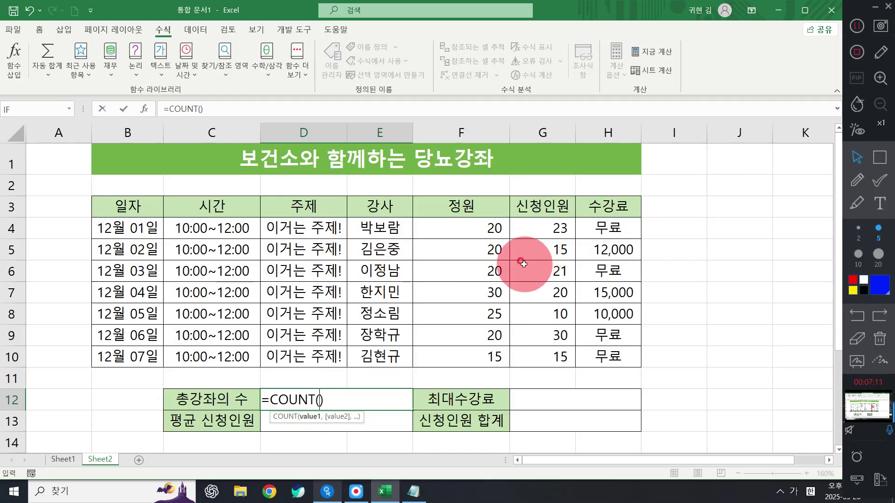
pyautogui.click(879, 155)
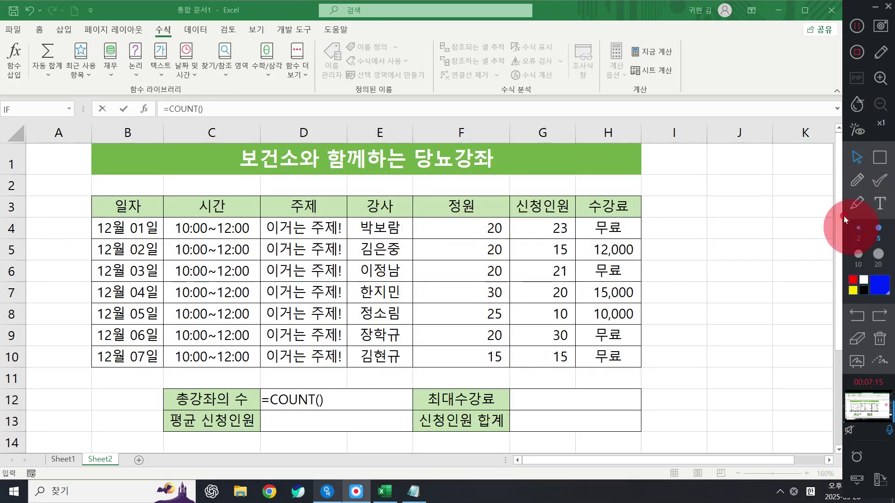
pyautogui.click(857, 180)
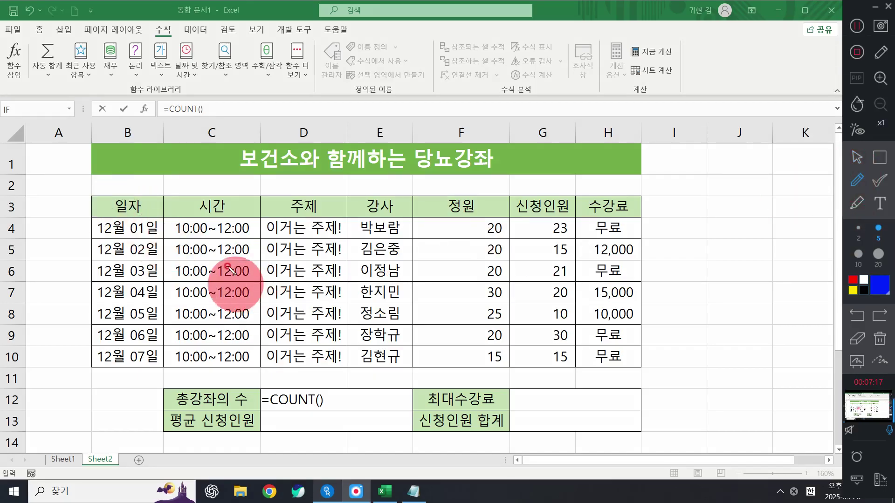
pyautogui.moveTo(232, 241)
pyautogui.mouseDown()
pyautogui.moveTo(271, 268)
pyautogui.moveTo(254, 281)
pyautogui.moveTo(251, 303)
pyautogui.mouseUp()
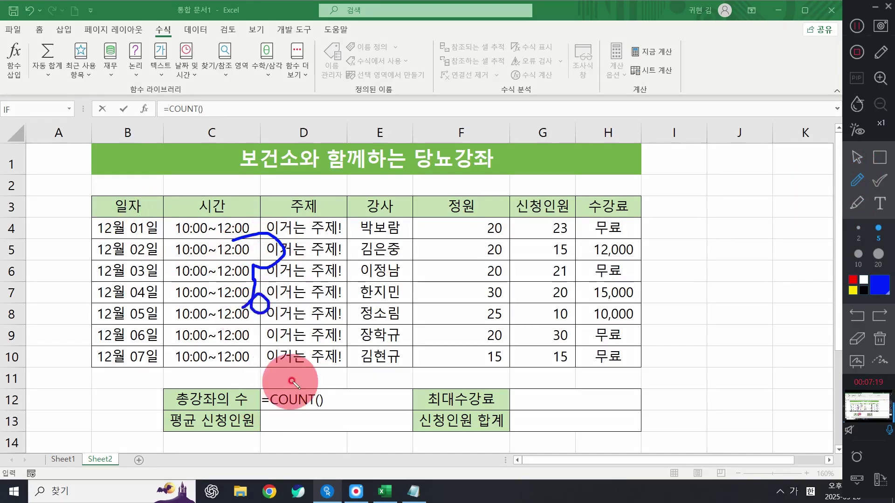
pyautogui.moveTo(264, 375)
pyautogui.mouseDown()
pyautogui.moveTo(283, 393)
pyautogui.moveTo(294, 364)
pyautogui.mouseUp()
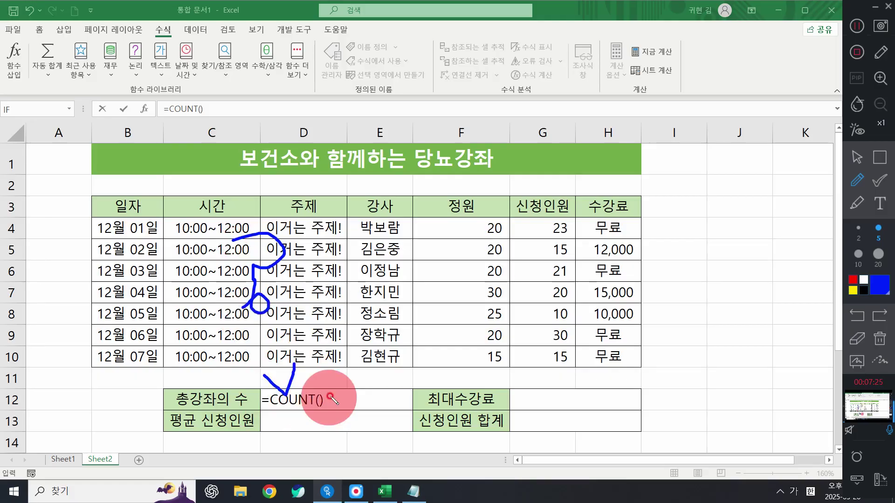
pyautogui.moveTo(298, 195)
pyautogui.mouseDown()
pyautogui.moveTo(350, 375)
pyautogui.moveTo(293, 198)
pyautogui.mouseUp()
pyautogui.click(338, 493)
pyautogui.click(382, 493)
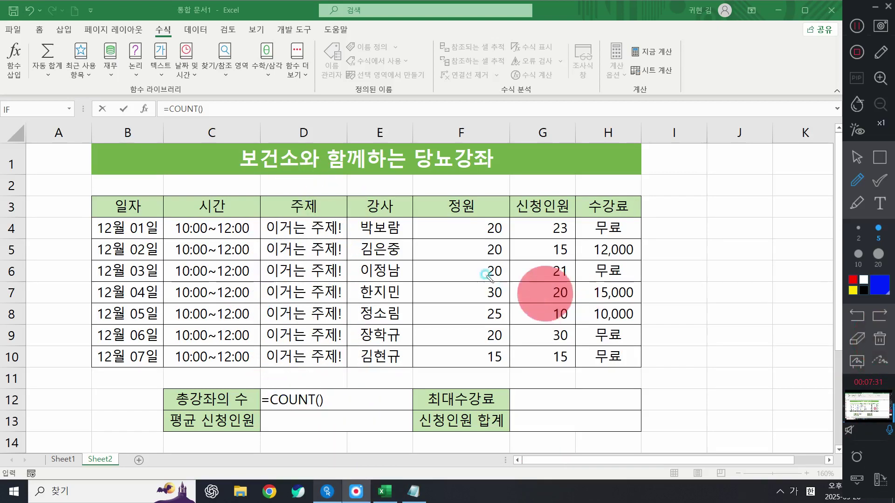
pyautogui.moveTo(501, 212)
pyautogui.mouseDown()
pyautogui.moveTo(442, 211)
pyautogui.moveTo(398, 307)
pyautogui.moveTo(518, 368)
pyautogui.moveTo(506, 226)
pyautogui.moveTo(596, 200)
pyautogui.moveTo(501, 261)
pyautogui.moveTo(517, 379)
pyautogui.moveTo(581, 224)
pyautogui.moveTo(428, 183)
pyautogui.mouseUp()
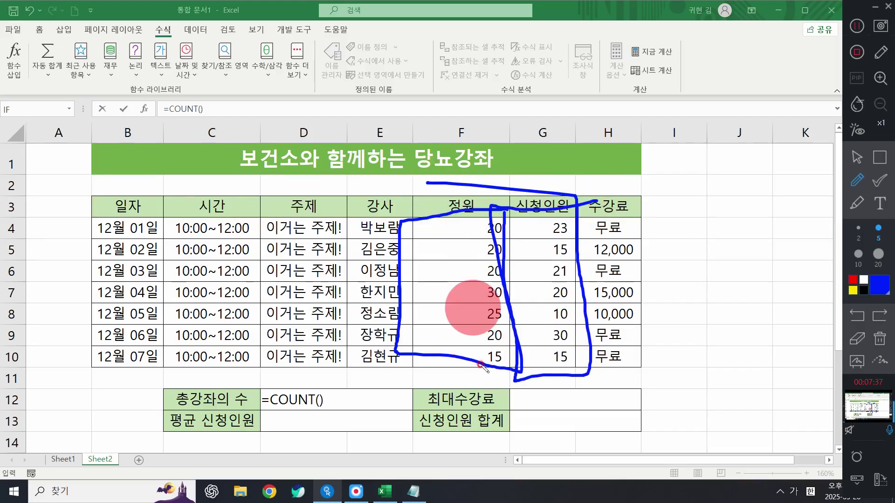
pyautogui.moveTo(660, 202)
pyautogui.mouseDown()
pyautogui.moveTo(579, 180)
pyautogui.moveTo(595, 356)
pyautogui.moveTo(675, 261)
pyautogui.moveTo(667, 211)
pyautogui.mouseUp()
pyautogui.moveTo(586, 191)
pyautogui.mouseDown()
pyautogui.moveTo(615, 230)
pyautogui.moveTo(616, 193)
pyautogui.mouseUp()
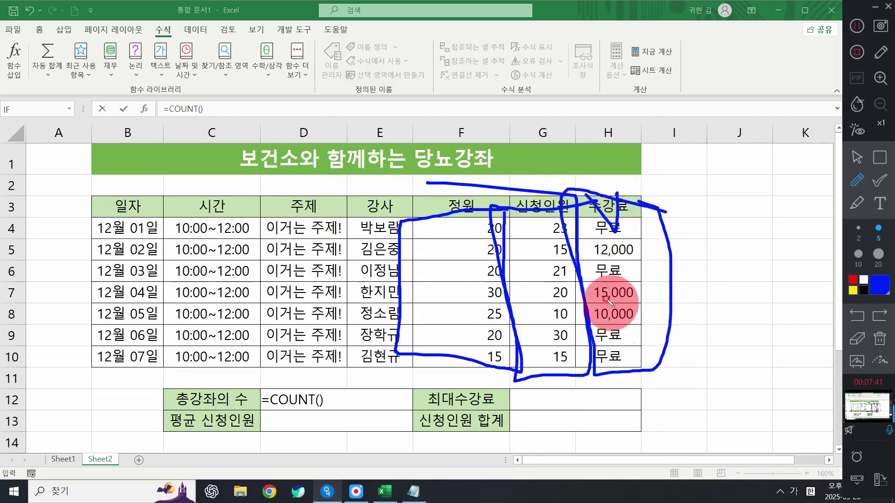
pyautogui.moveTo(598, 321)
pyautogui.mouseDown()
pyautogui.moveTo(614, 340)
pyautogui.moveTo(606, 368)
pyautogui.moveTo(648, 302)
pyautogui.mouseUp()
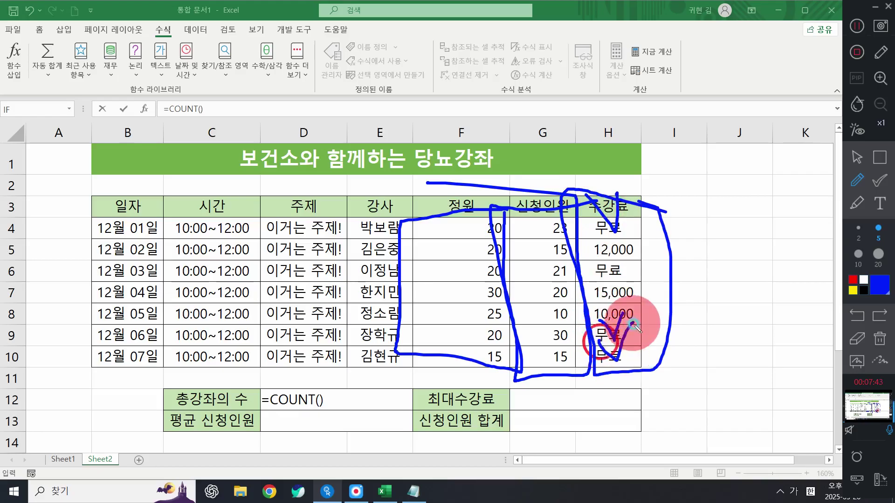
# Complete the COUNT formula in D12 with the 정원 range F4:F10 as its argument.
pyautogui.click(879, 339)
pyautogui.click(856, 157)
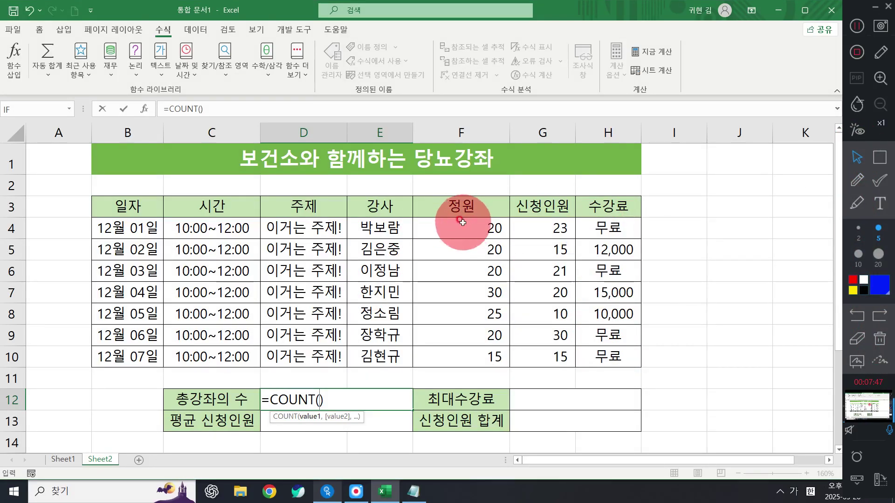
pyautogui.moveTo(462, 222); pyautogui.dragTo(452, 355)
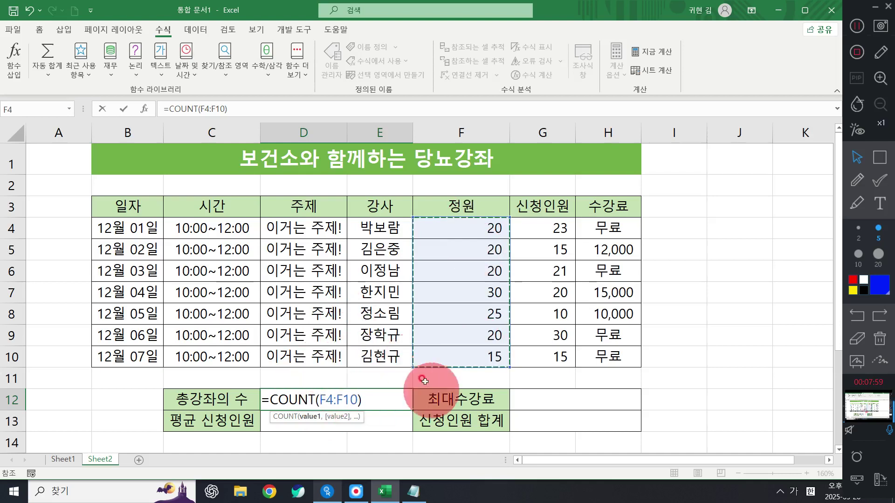
pyautogui.press('Return')
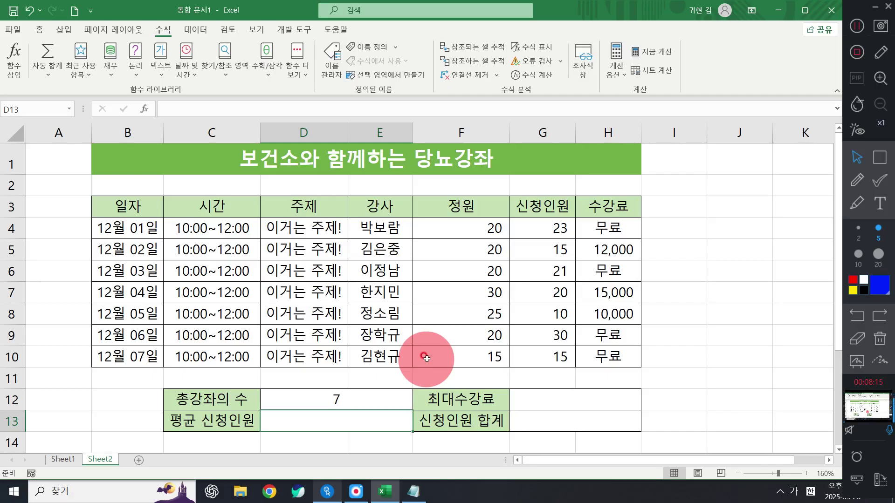
# Try the custom number format G/표준개 on the 총강좌의 수 value in D12 and undo it.
pyautogui.click(279, 393)
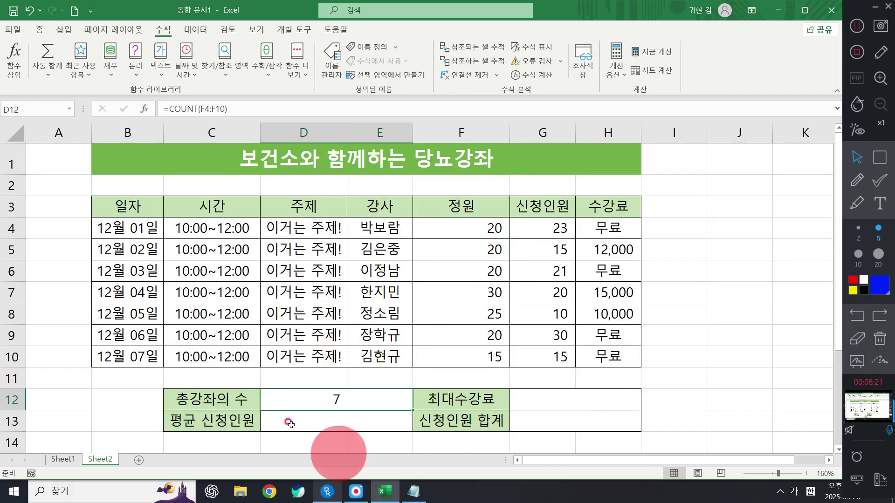
pyautogui.rightClick(339, 395)
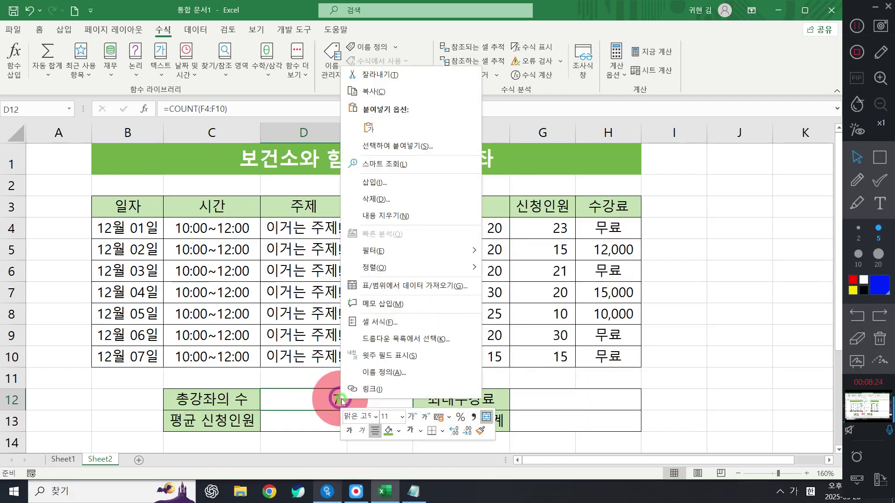
pyautogui.click(365, 322)
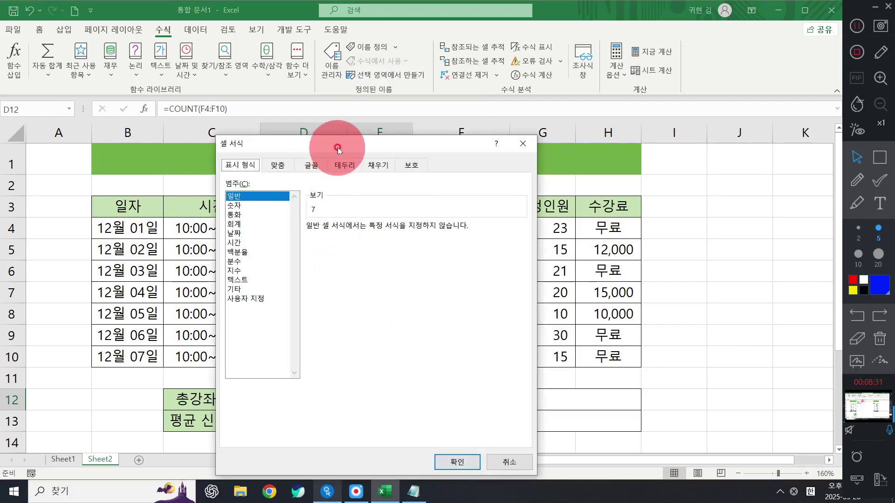
pyautogui.moveTo(337, 149); pyautogui.dragTo(339, 107)
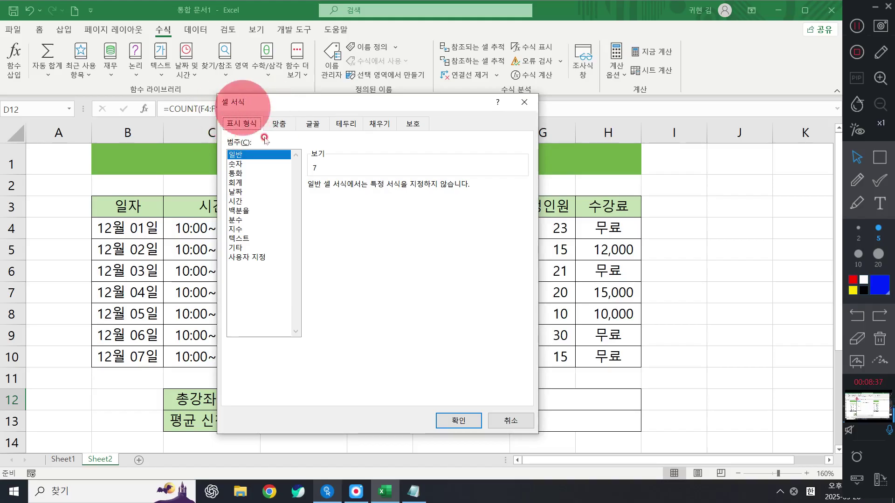
pyautogui.click(249, 258)
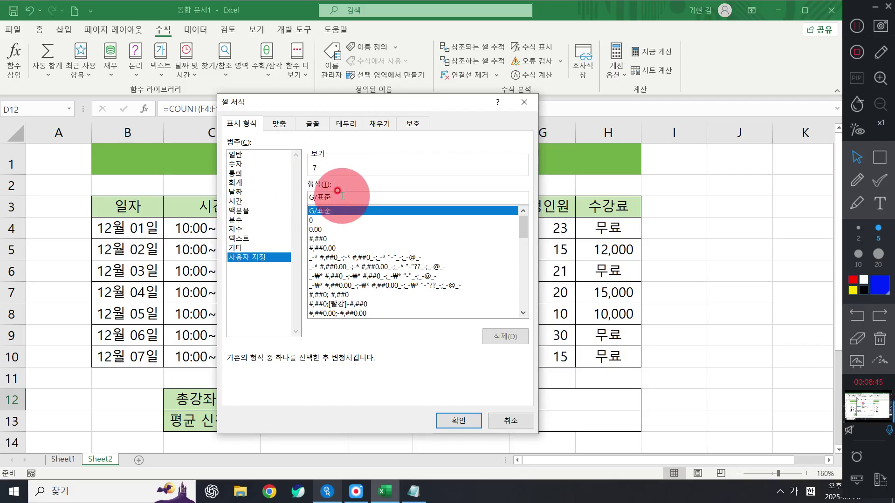
pyautogui.write('ㄱ')
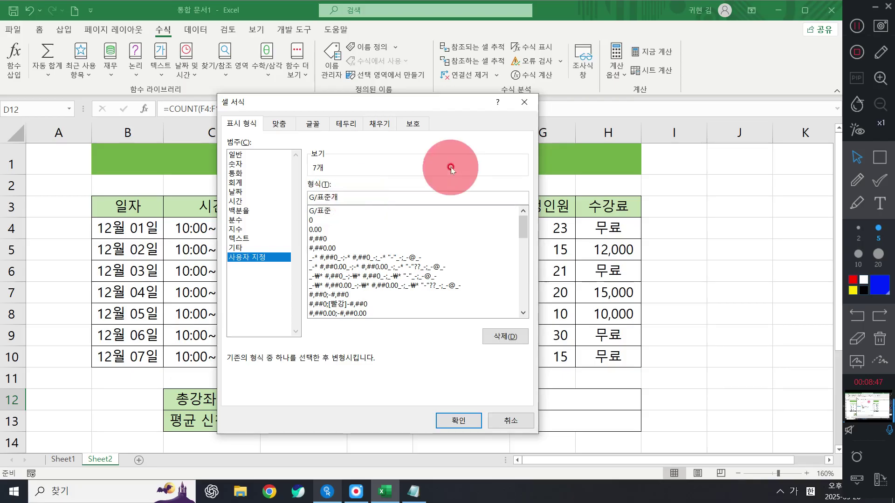
pyautogui.click(458, 421)
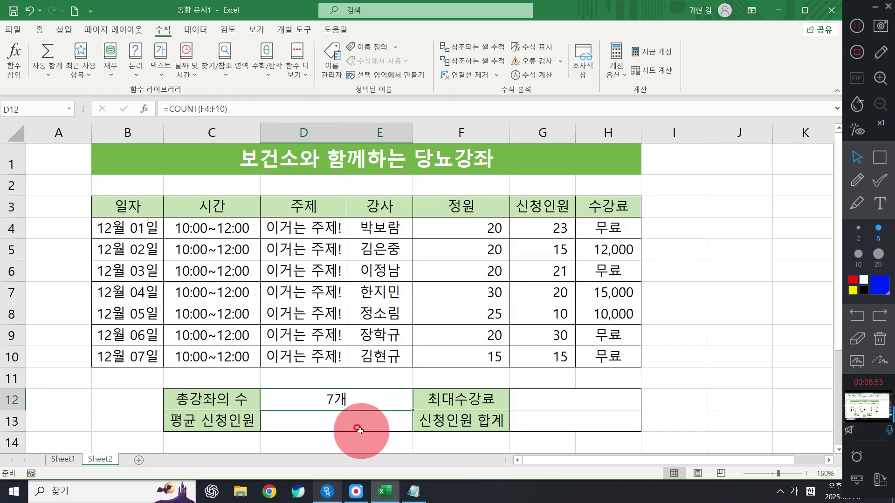
pyautogui.hotkey('ctrl', 'z')
# Apply the custom (사용자 지정) number format G/표준개 to the 총강좌의 수 value in D12.
pyautogui.rightClick(344, 407)
pyautogui.click(373, 330)
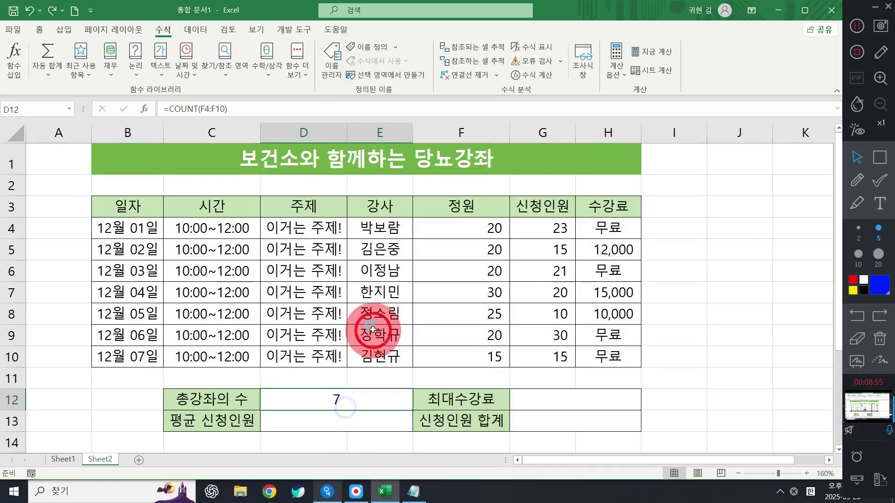
pyautogui.click(261, 298)
pyautogui.click(329, 233)
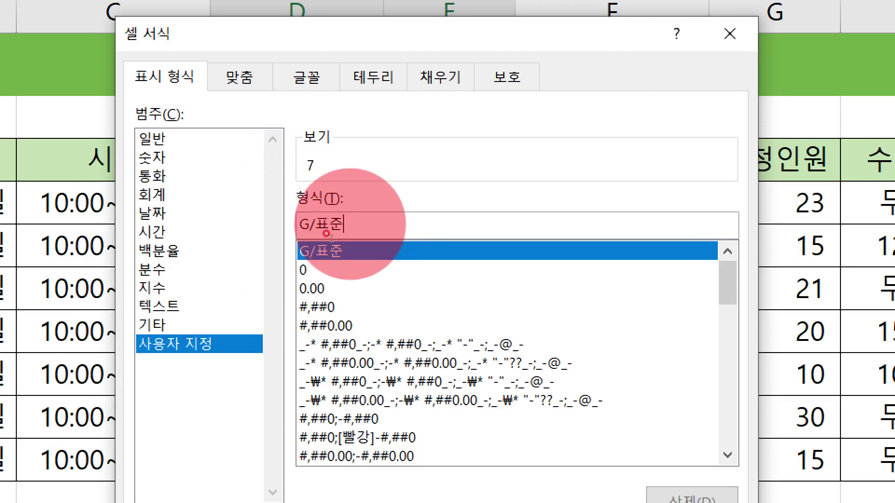
pyautogui.write('개')
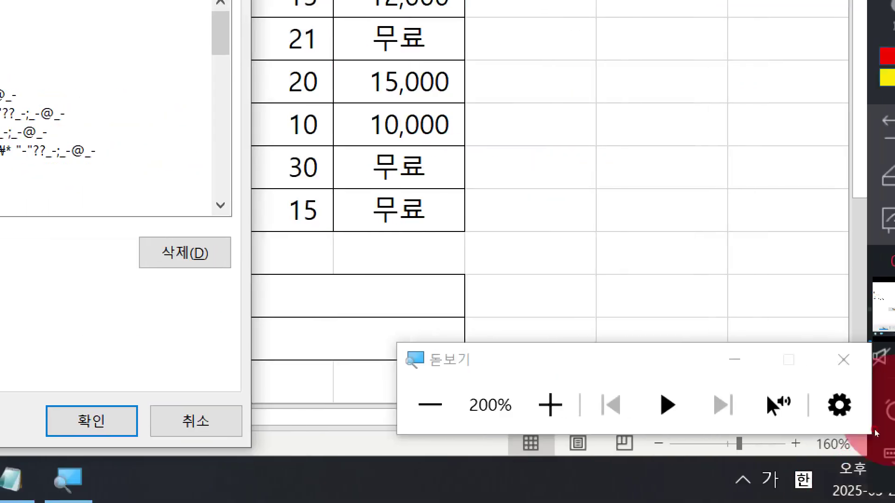
pyautogui.click(799, 359)
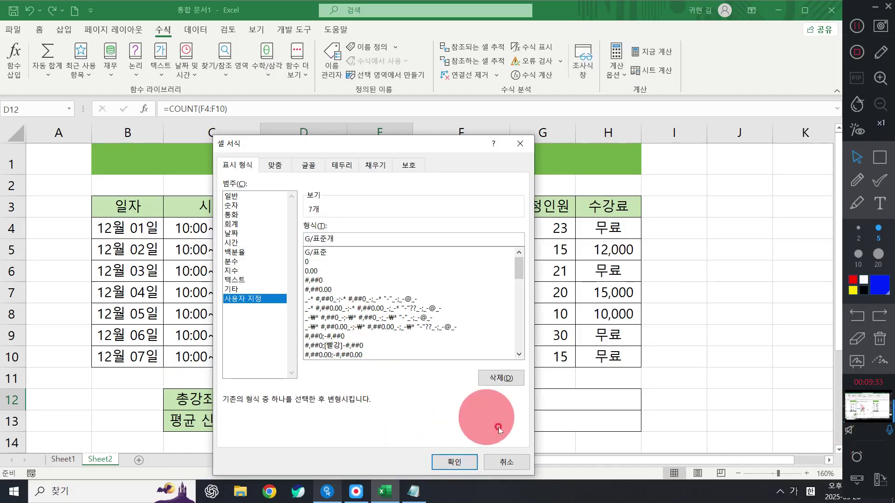
pyautogui.click(440, 462)
# Calculate 평균 신청인원 in merged cell D13 with the AutoSum AVERAGE function over G4:G10.
pyautogui.click(321, 425)
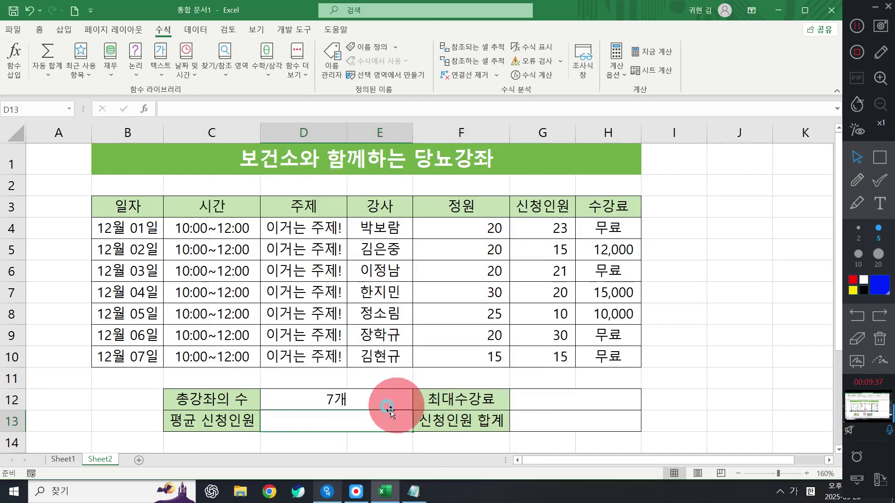
pyautogui.click(368, 354)
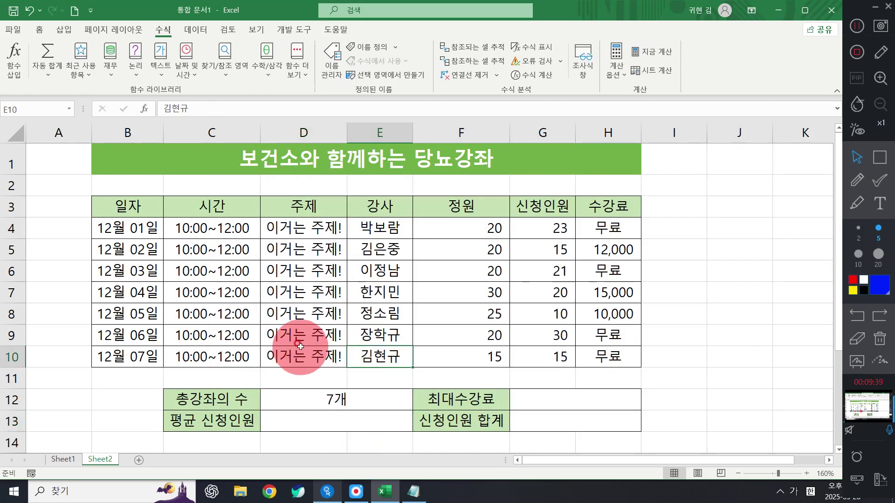
pyautogui.click(331, 421)
pyautogui.press('ctrl')
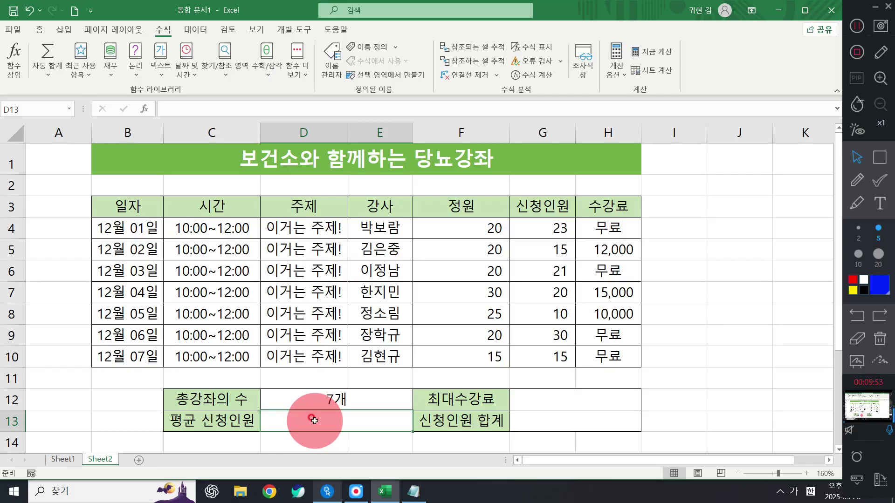
pyautogui.click(49, 76)
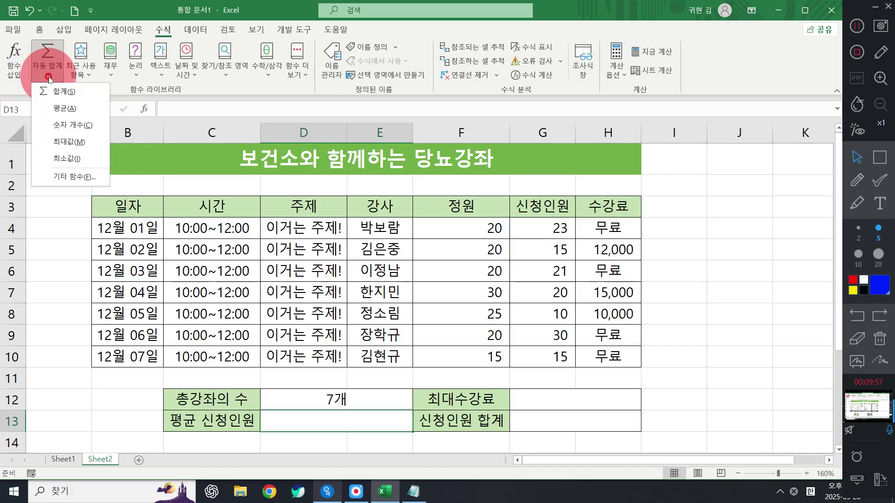
pyautogui.click(63, 110)
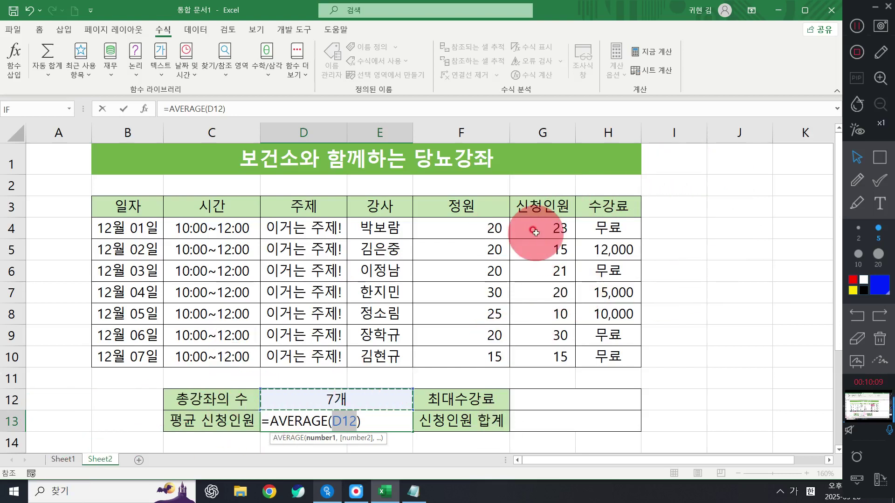
pyautogui.moveTo(533, 229); pyautogui.dragTo(543, 353)
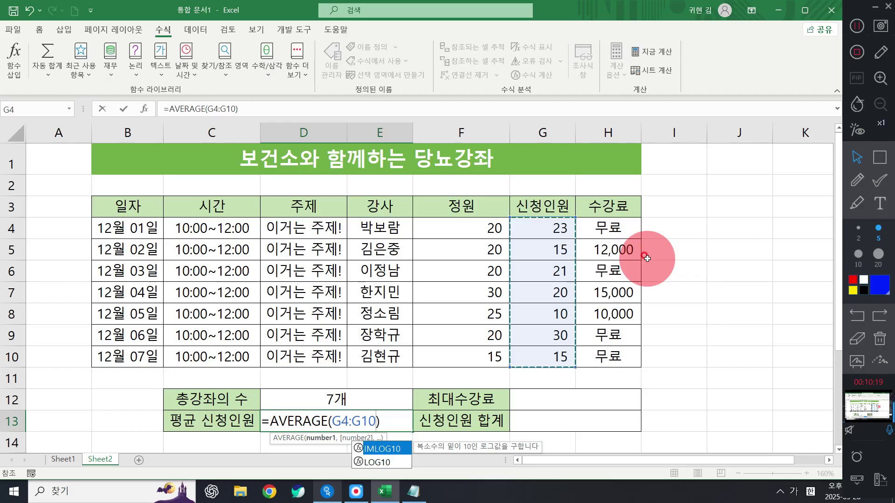
pyautogui.press('Return')
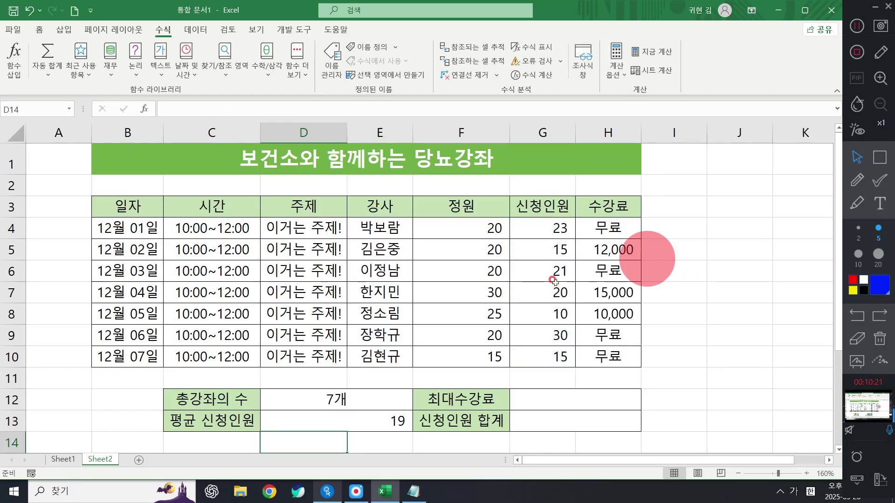
# Open the custom (사용자 지정) number format settings for the 평균 신청인원 value in D13.
pyautogui.rightClick(362, 424)
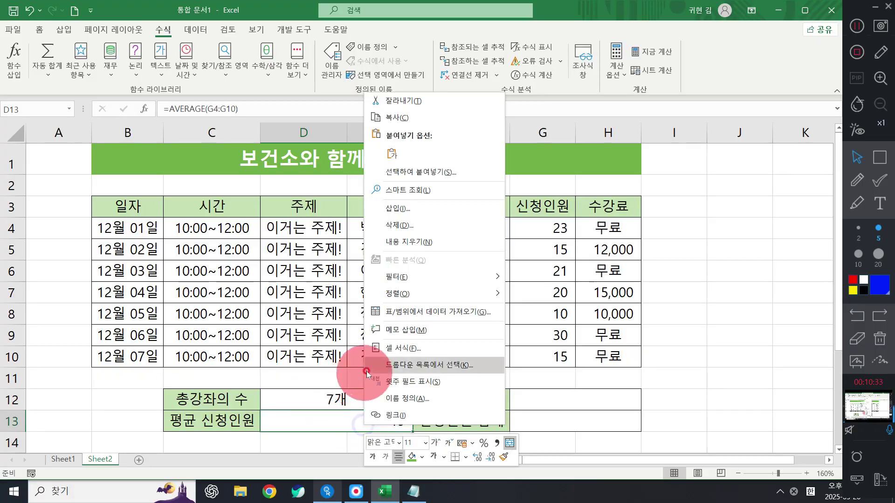
pyautogui.click(416, 343)
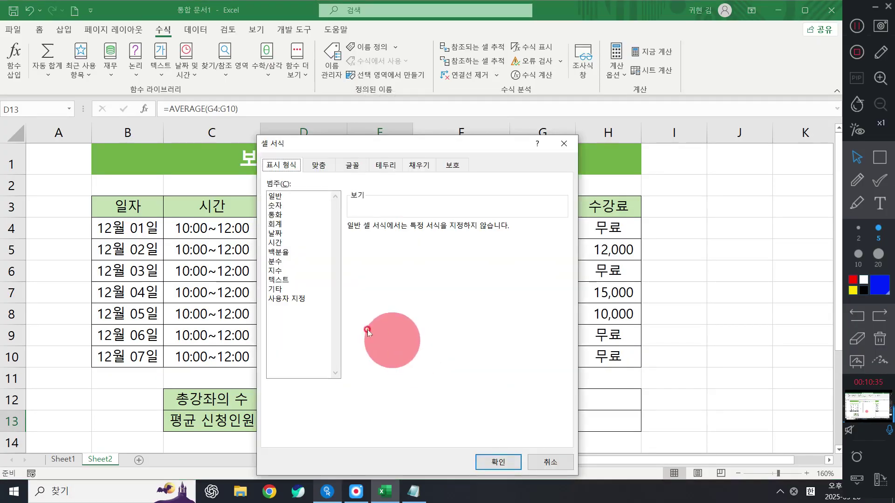
pyautogui.click(285, 304)
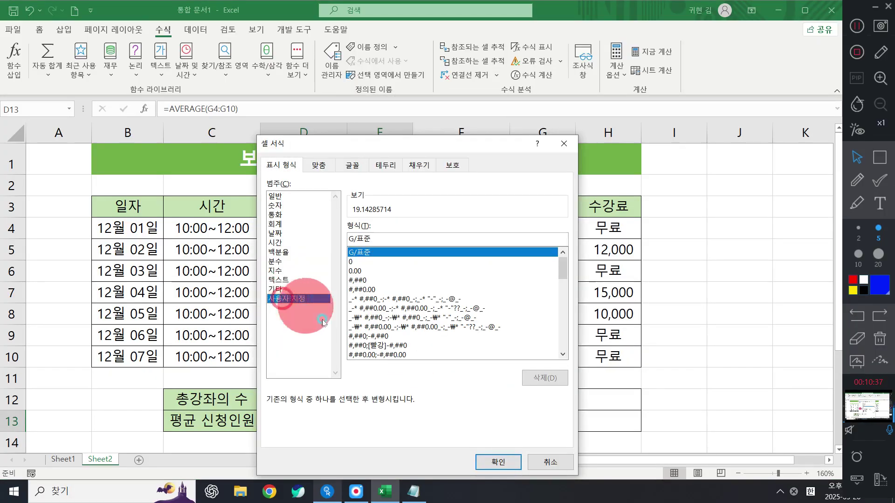
pyautogui.click(381, 237)
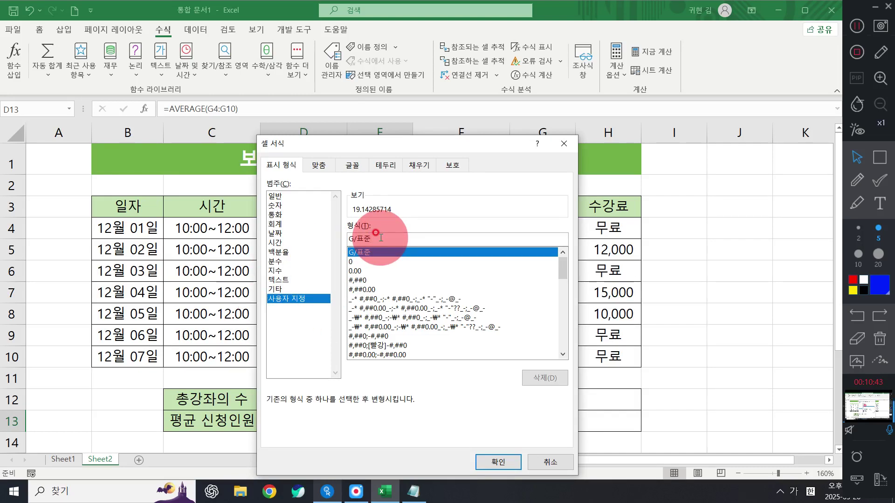
# Try the format codes G/표준명, 0 and #,##0 in the preview for the 평균 신청인원 value.
pyautogui.write('명')
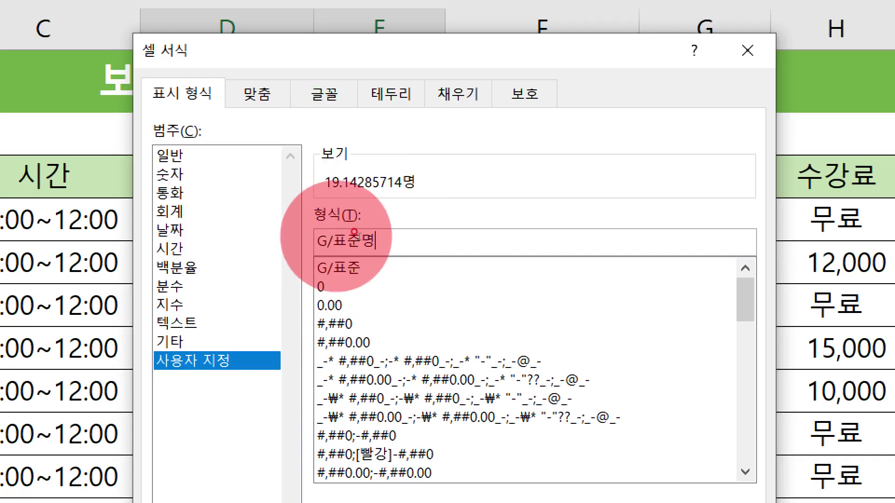
pyautogui.click(328, 286)
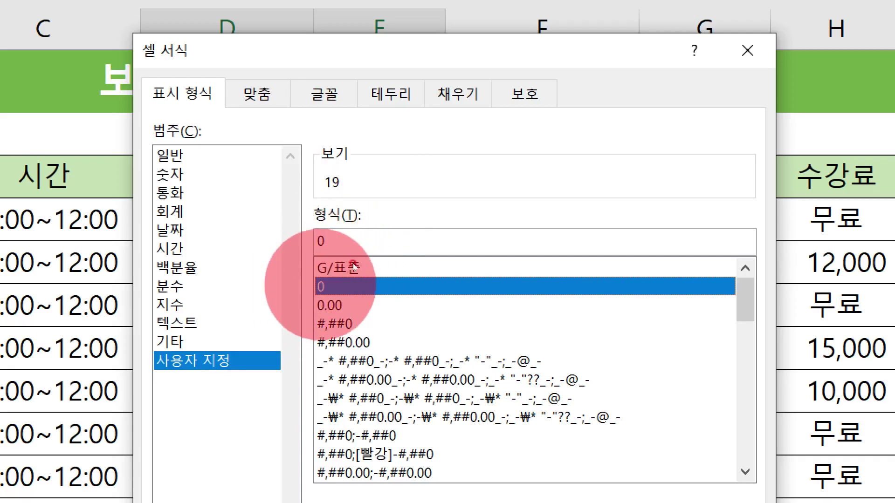
pyautogui.press('ctrl')
pyautogui.press('ctrl')
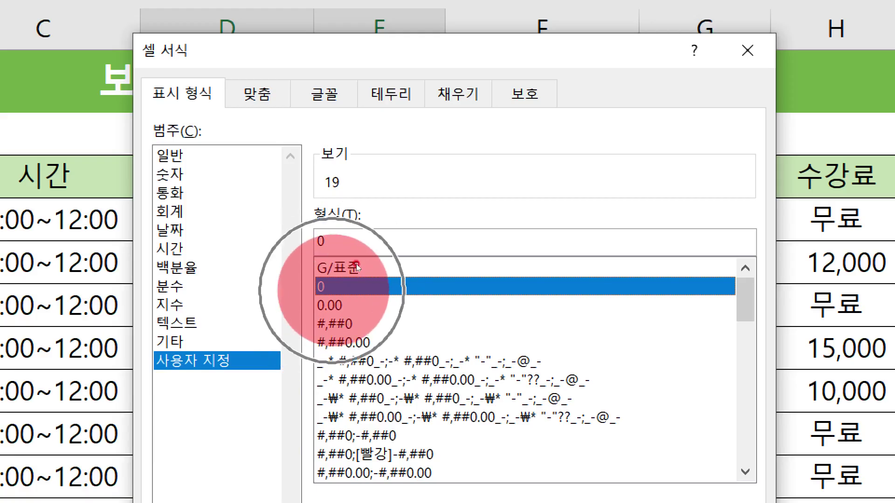
pyautogui.click(335, 323)
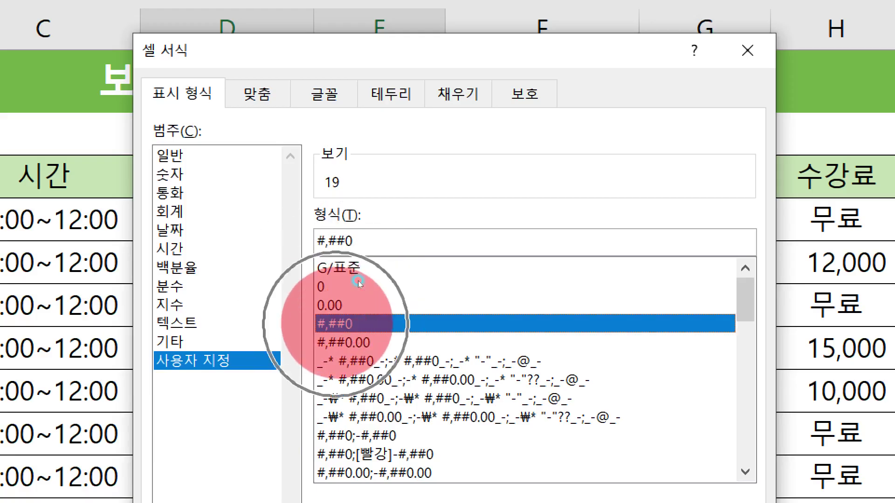
pyautogui.click(333, 285)
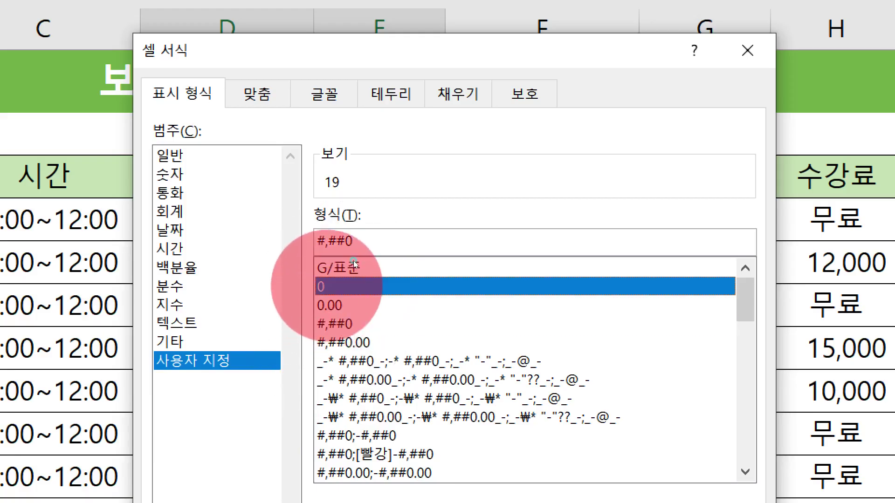
# Set the custom format code of the 평균 신청인원 value in D13 to 0명 and apply it.
pyautogui.click(368, 240)
pyautogui.write('만ㅇ')
pyautogui.press('BackSpace')
pyautogui.press('BackSpace')
pyautogui.press('BackSpace')
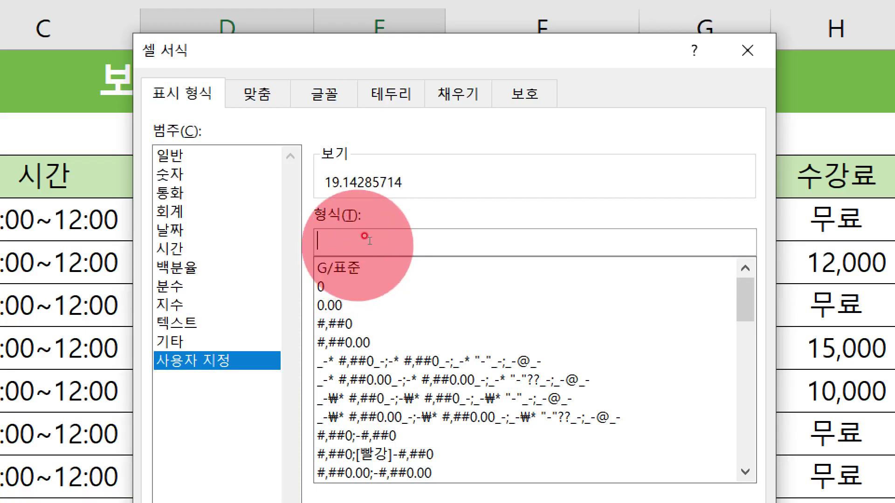
pyautogui.write('0명')
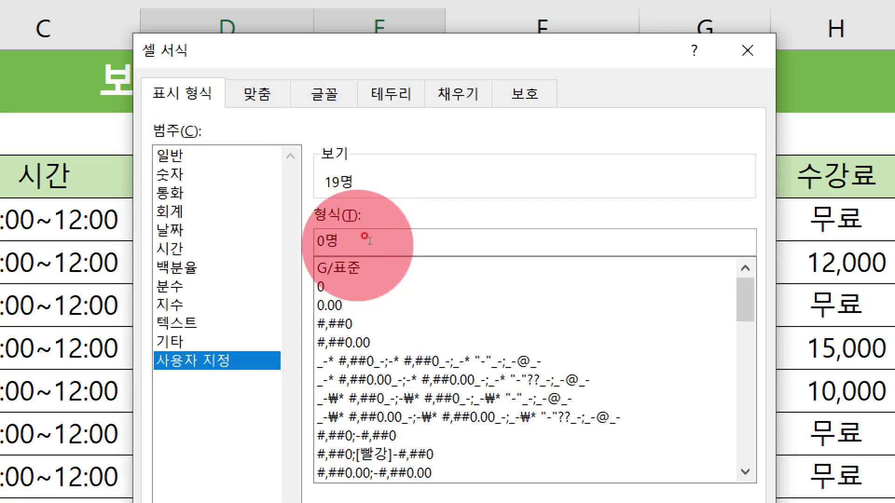
pyautogui.click(365, 209)
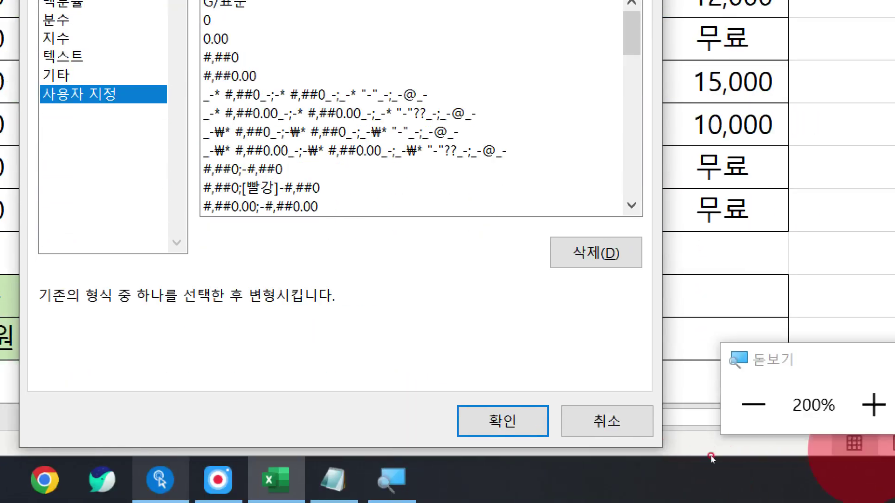
pyautogui.click(881, 359)
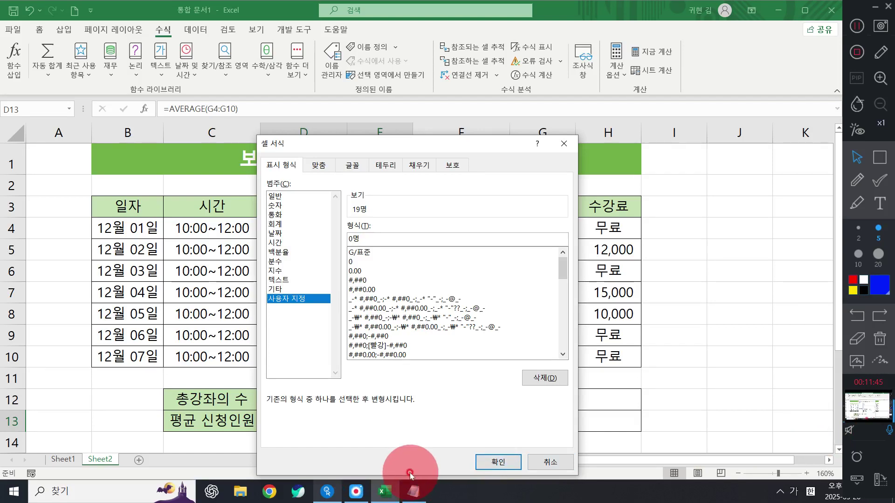
pyautogui.click(495, 461)
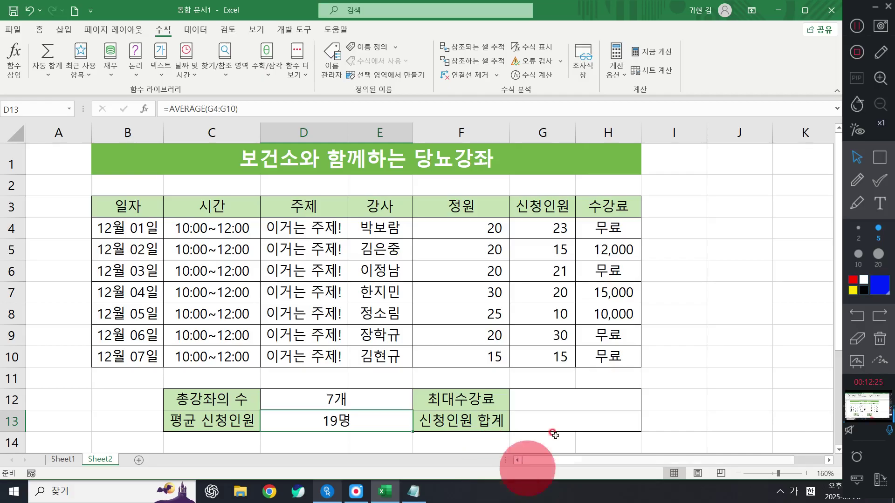
# Calculate the 최대수강료 in merged cell G12 with the AutoSum MAX function over H4:H10.
pyautogui.click(548, 400)
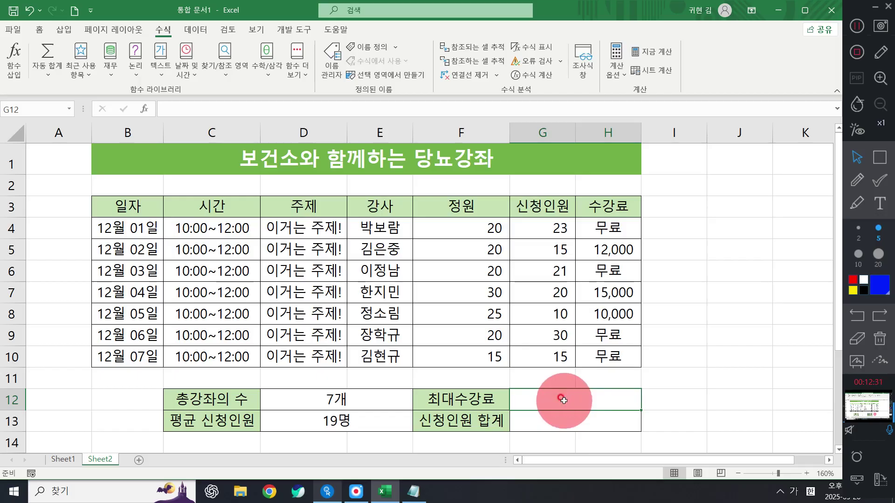
pyautogui.click(44, 73)
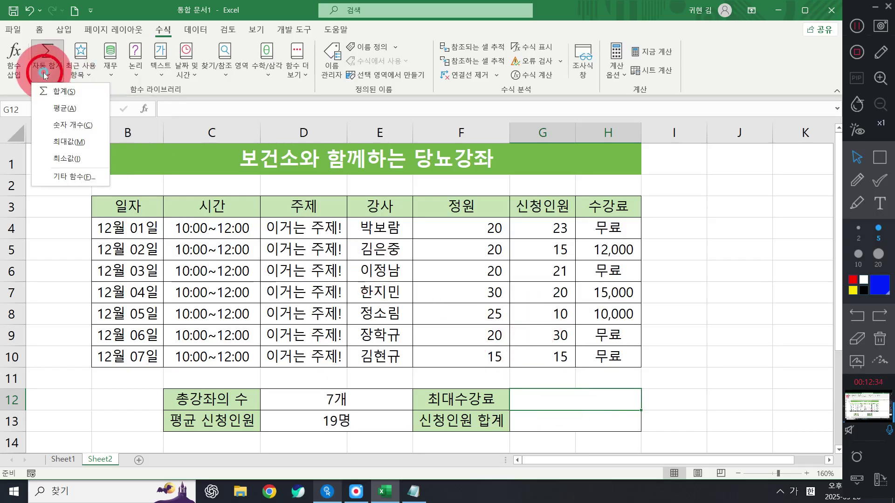
pyautogui.click(77, 142)
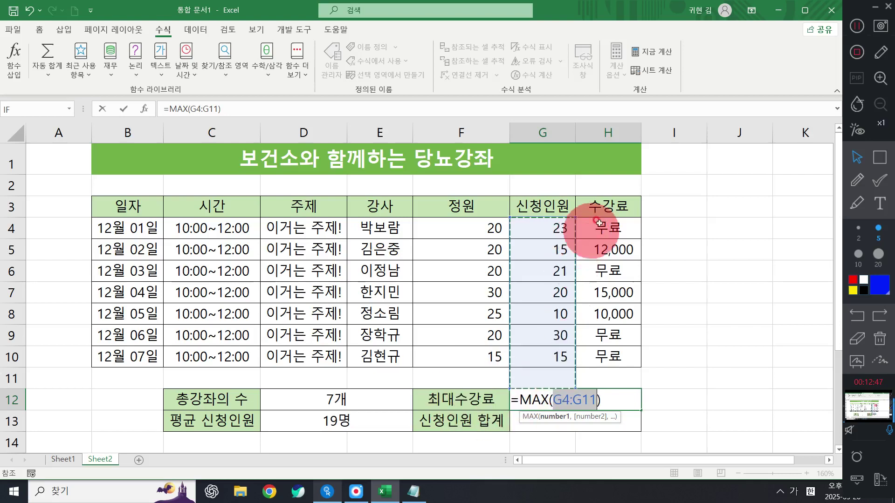
pyautogui.moveTo(602, 221); pyautogui.dragTo(606, 357)
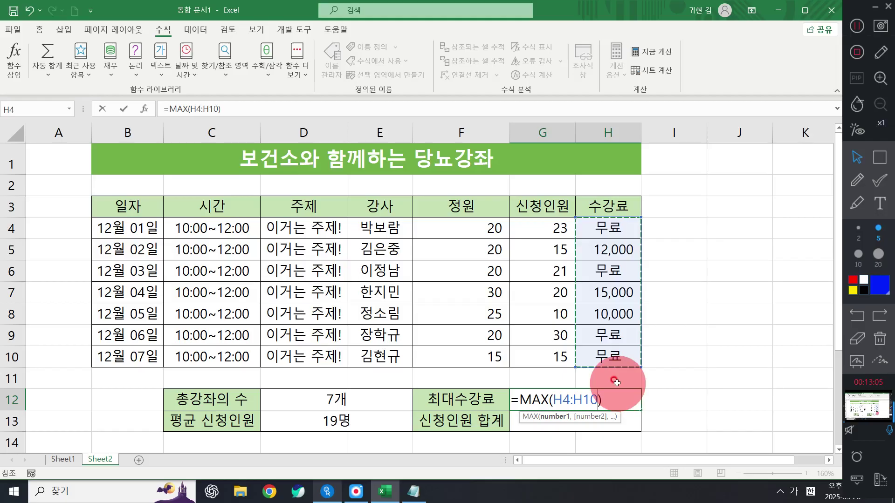
pyautogui.press('Return')
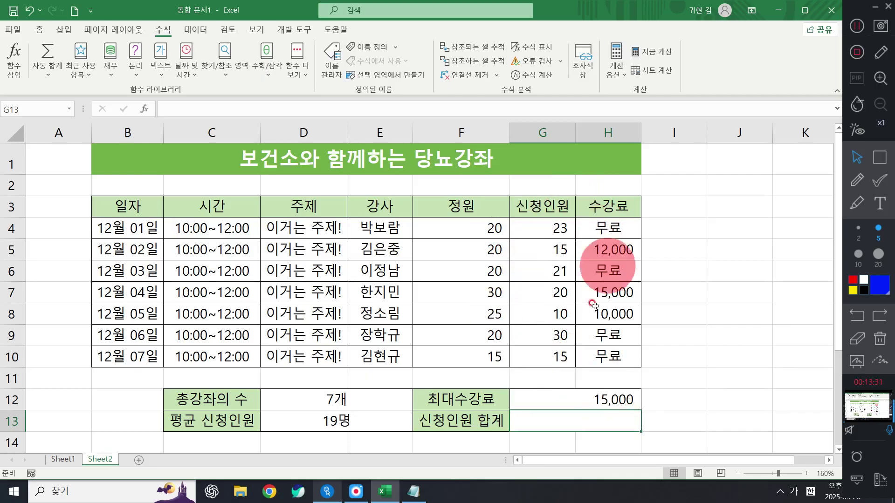
# Calculate the 신청인원 합계 in merged cell G13 with the AutoSum SUM function over G4:G10.
pyautogui.click(55, 71)
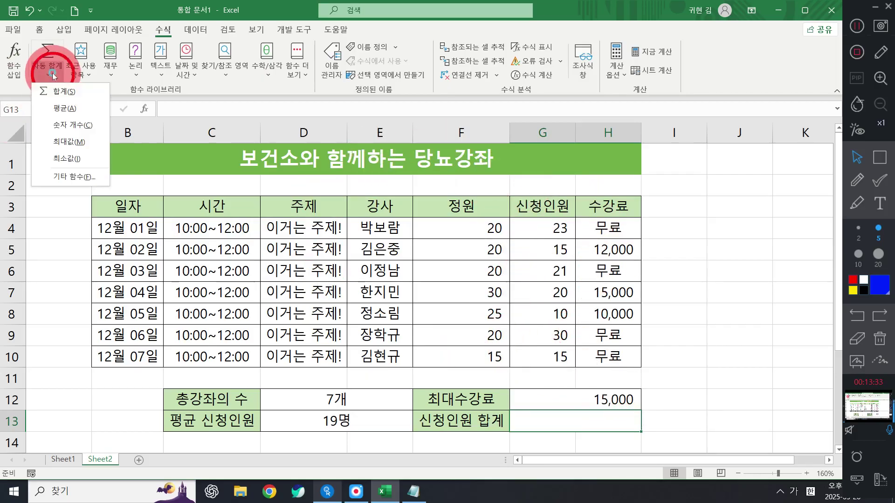
pyautogui.click(47, 51)
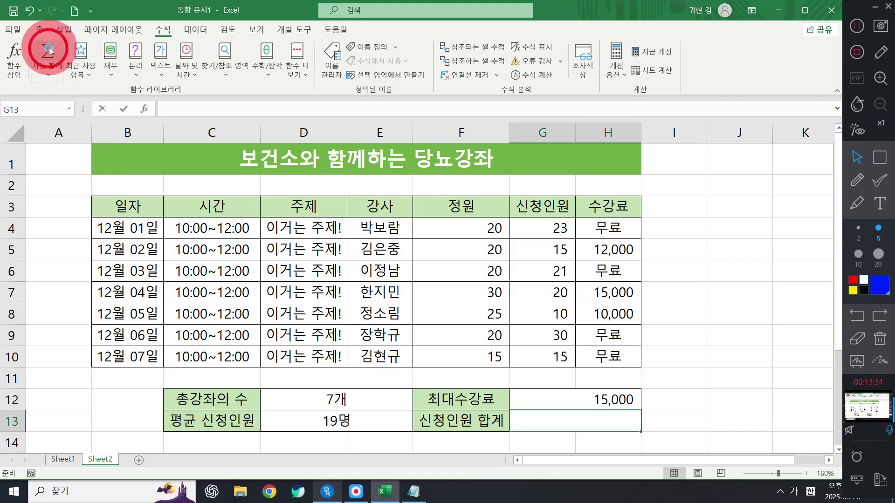
pyautogui.click(48, 74)
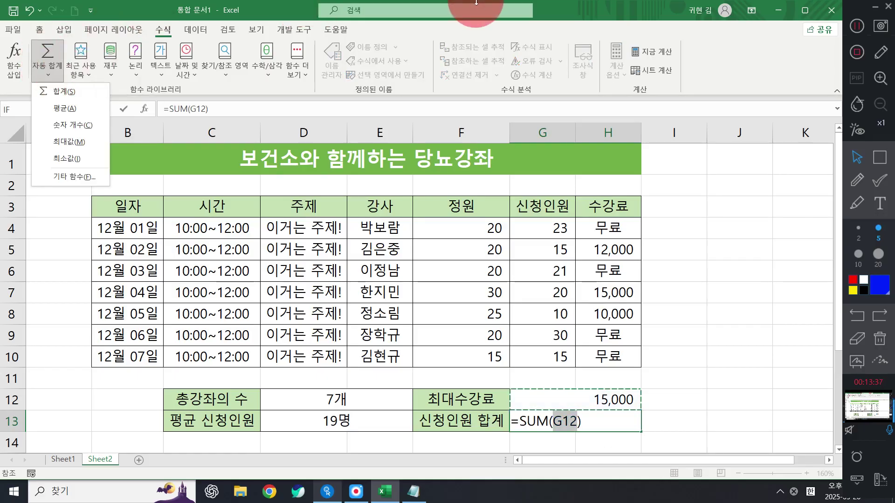
pyautogui.click(551, 6)
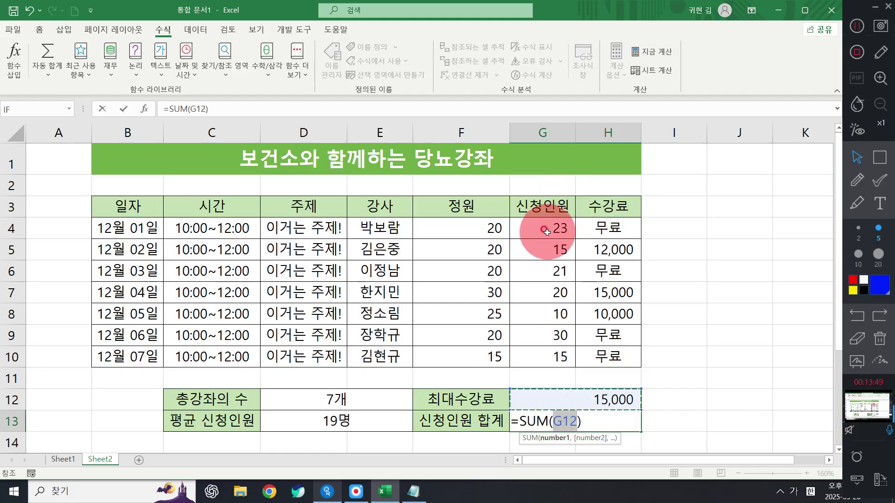
pyautogui.moveTo(546, 223); pyautogui.dragTo(546, 356)
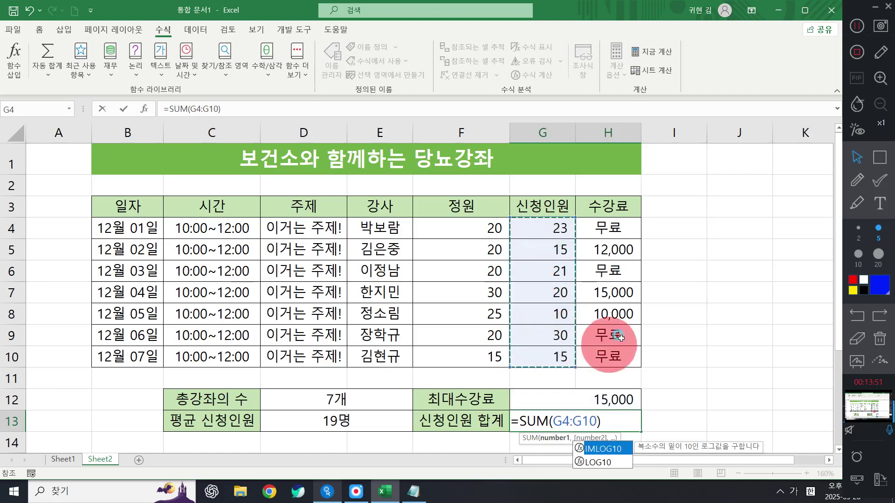
pyautogui.press('Return')
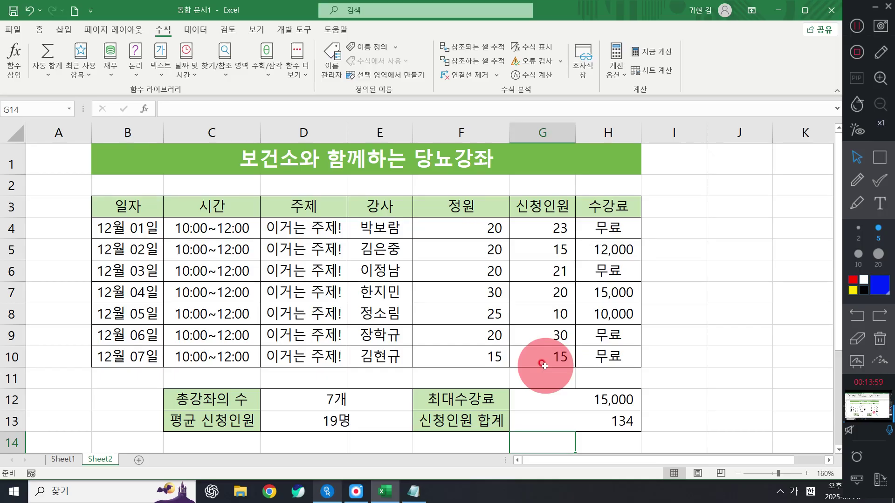
# Apply the custom number format G/표준명 to the 신청인원 합계 value in G13.
pyautogui.click(579, 424)
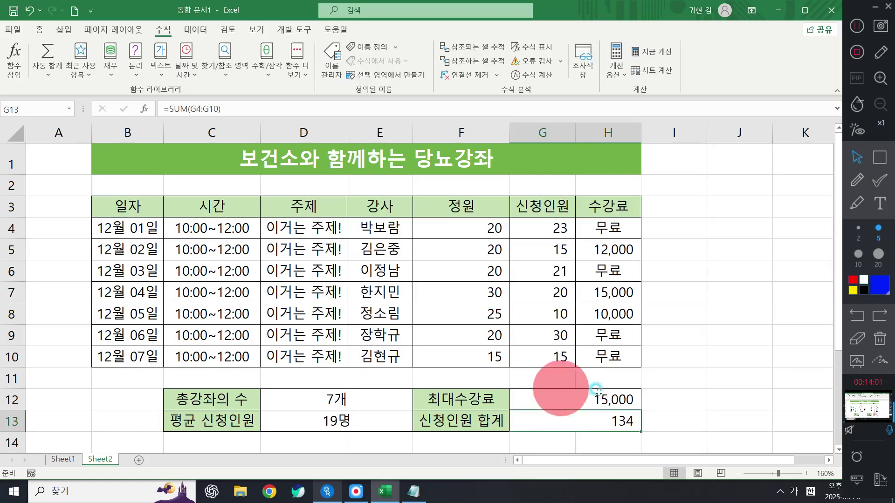
pyautogui.rightClick(579, 417)
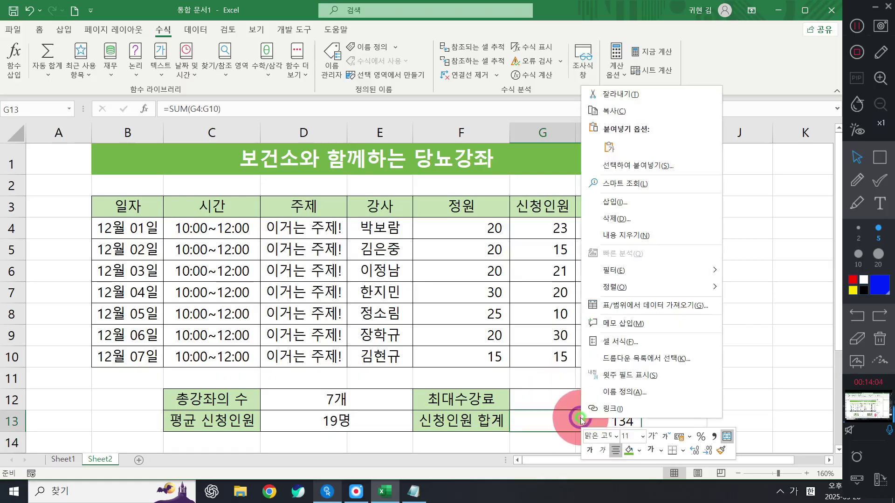
pyautogui.click(643, 342)
pyautogui.click(515, 299)
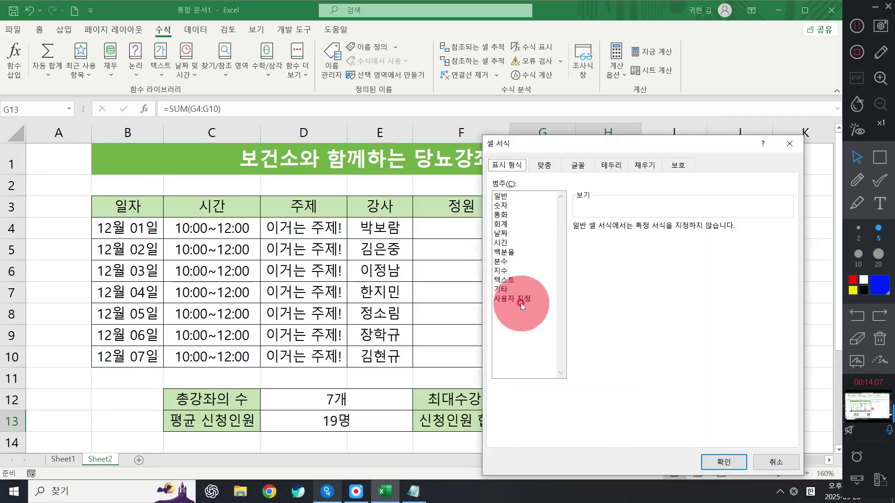
pyautogui.moveTo(531, 143); pyautogui.dragTo(350, 94)
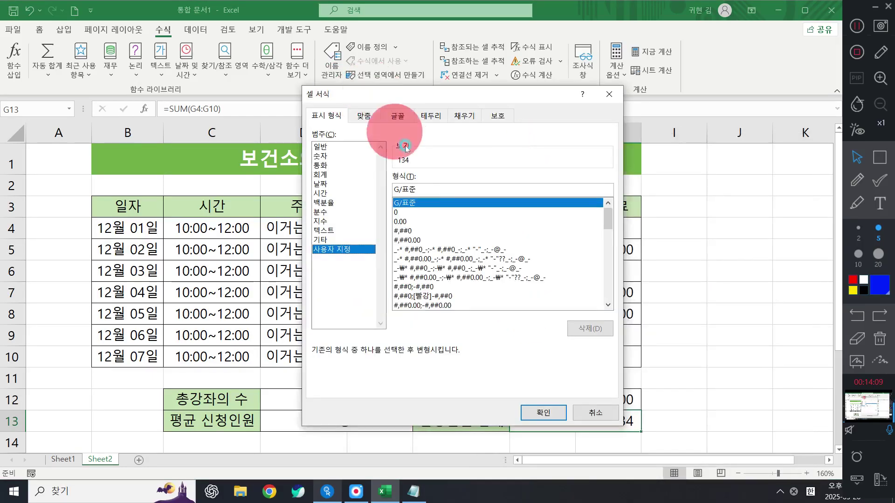
pyautogui.click(430, 187)
pyautogui.press('Hangul')
pyautogui.write('명')
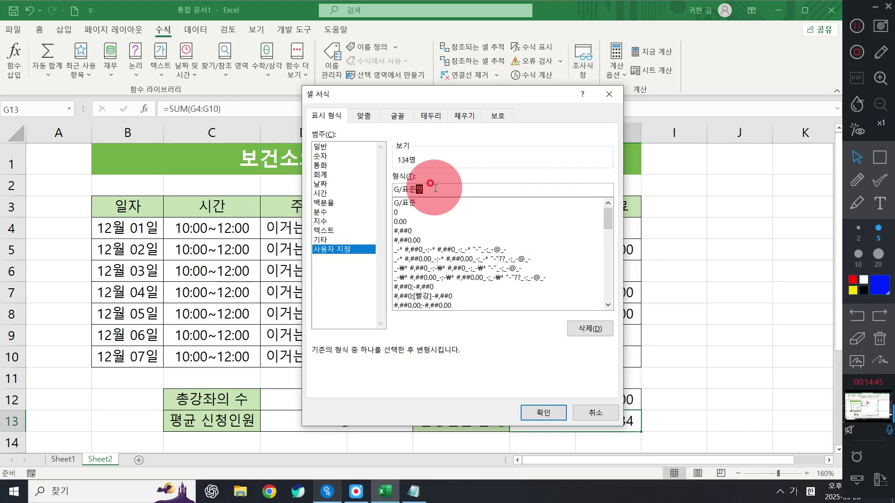
pyautogui.click(543, 412)
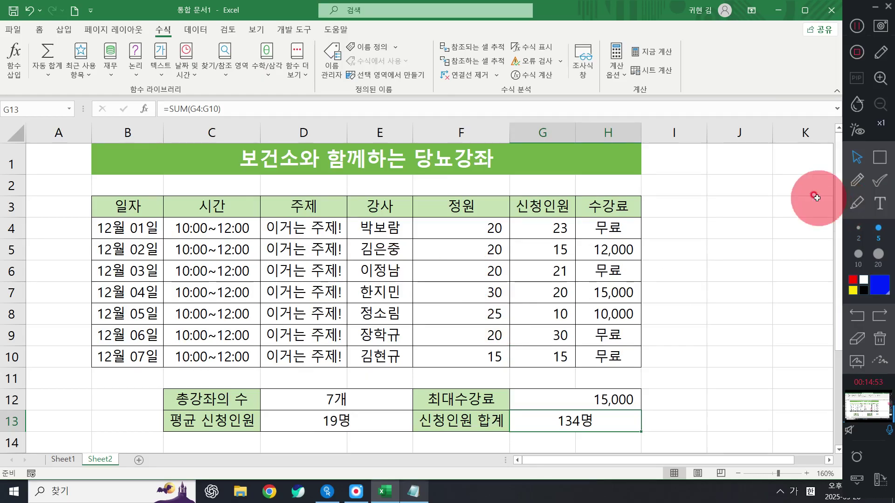
pyautogui.click(856, 179)
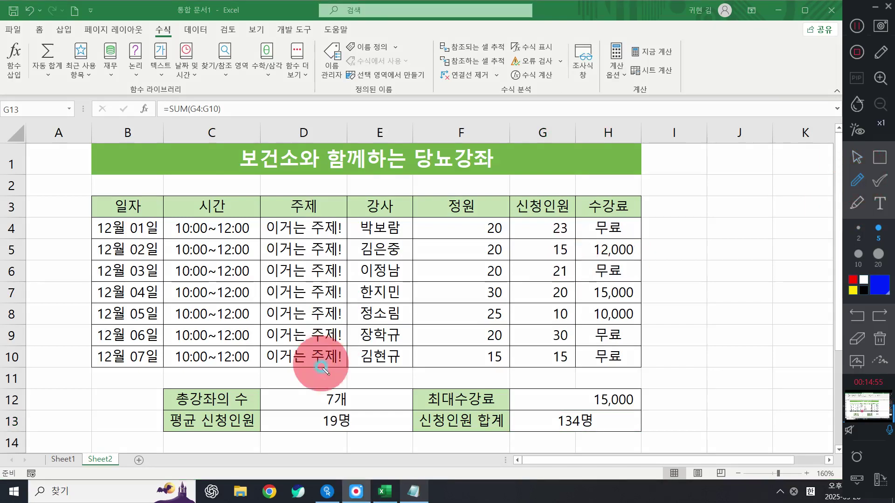
pyautogui.moveTo(316, 368)
pyautogui.mouseDown()
pyautogui.moveTo(328, 389)
pyautogui.moveTo(342, 364)
pyautogui.mouseUp()
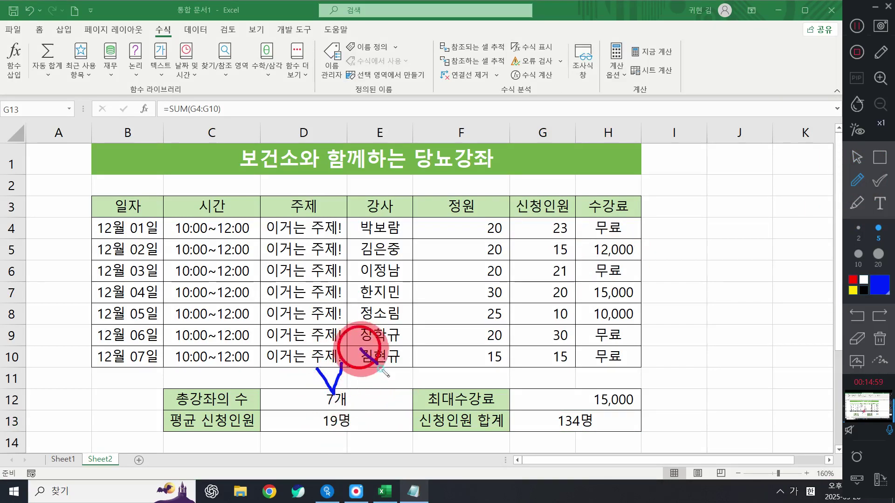
pyautogui.moveTo(360, 349)
pyautogui.mouseDown()
pyautogui.moveTo(385, 376)
pyautogui.moveTo(359, 373)
pyautogui.mouseUp()
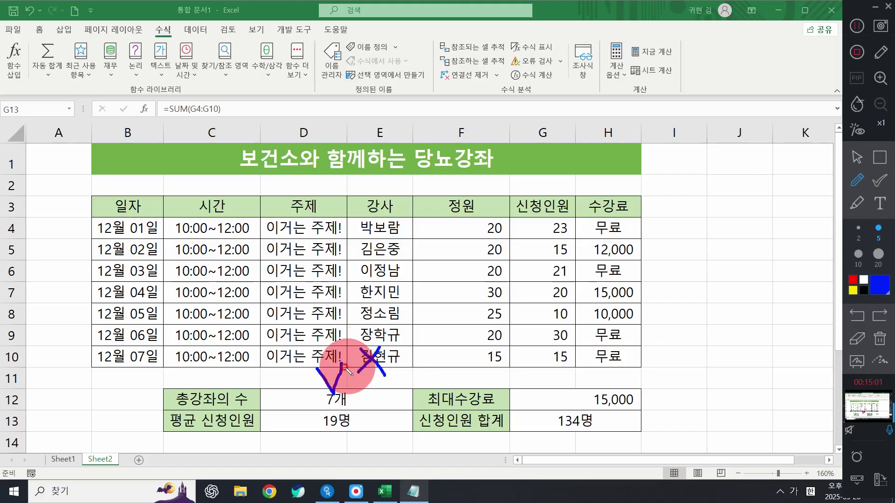
pyautogui.click(880, 339)
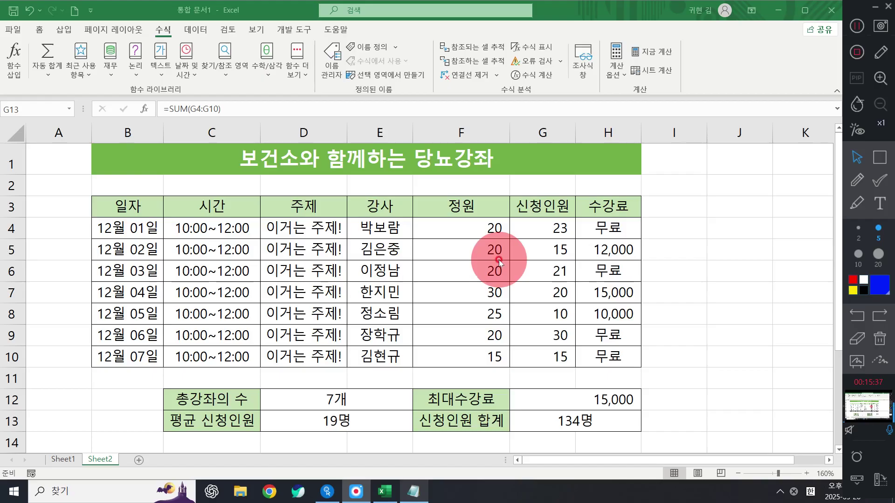
pyautogui.click(583, 419)
pyautogui.click(627, 398)
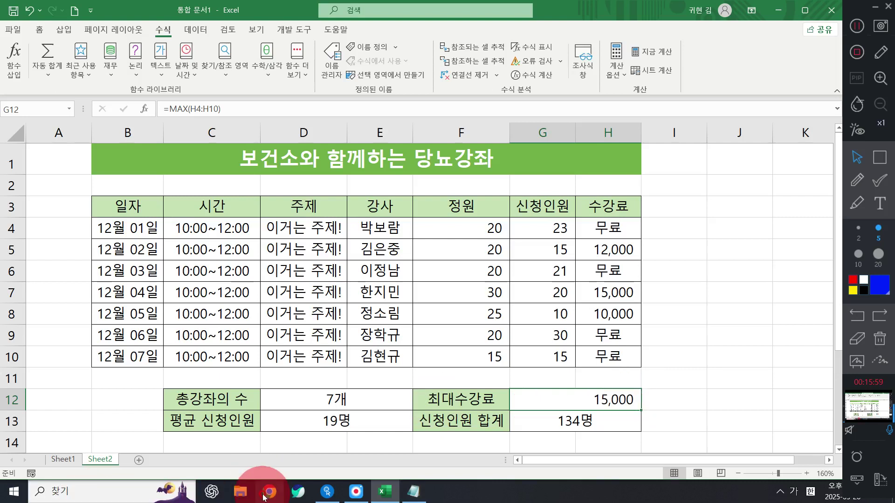
pyautogui.click(355, 361)
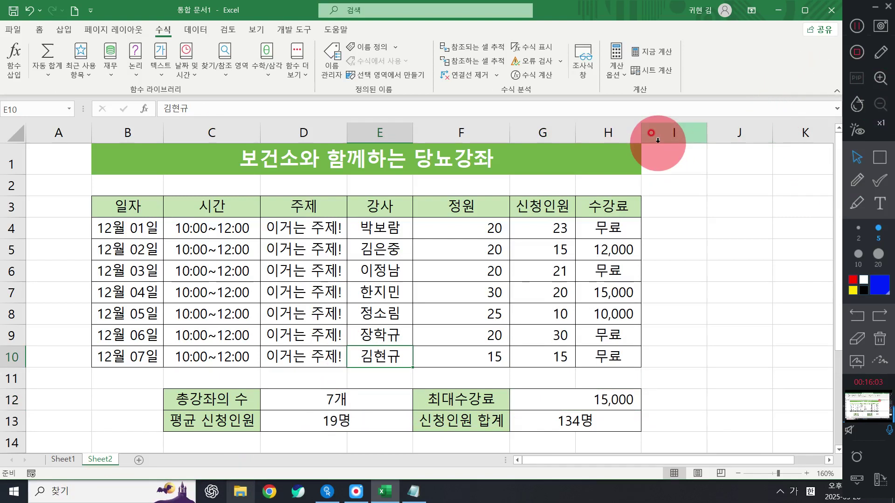
pyautogui.click(311, 358)
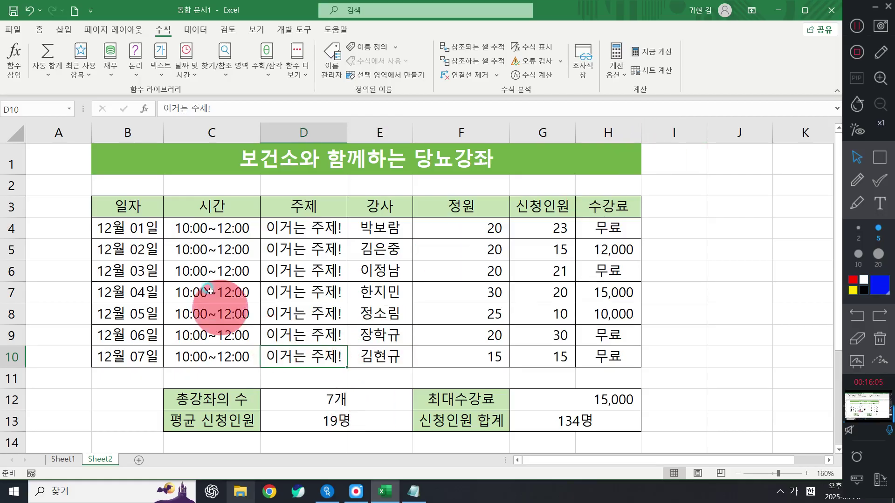
pyautogui.click(240, 491)
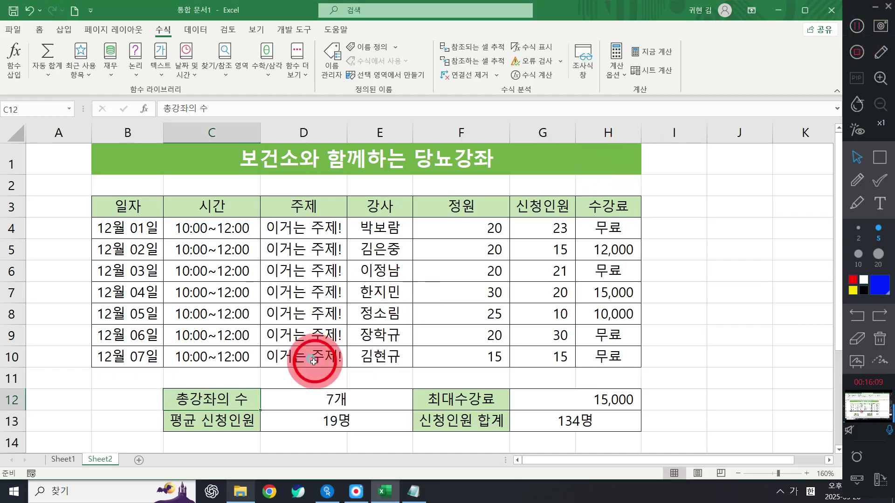
# Add a new worksheet after Sheet2 and enter the title 가계부 in cell B1.
pyautogui.click(135, 461)
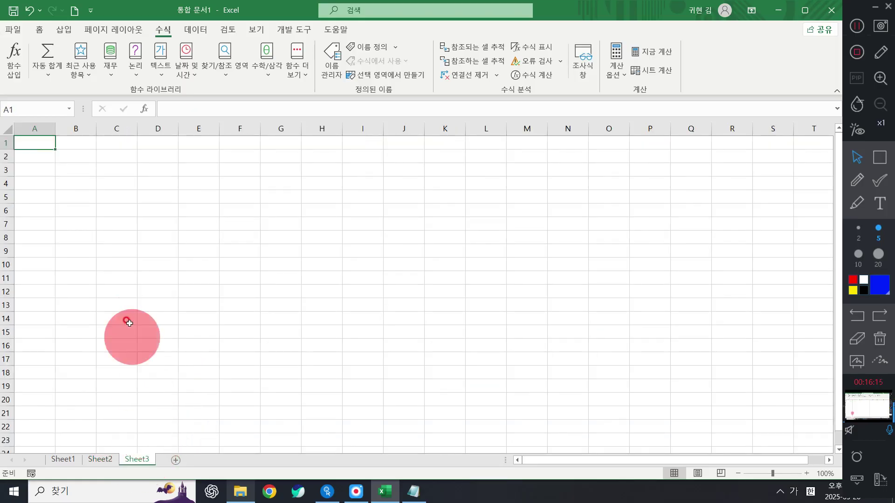
pyautogui.keyDown('ctrl'); pyautogui.scroll(5, 125, 367); pyautogui.keyUp('ctrl')
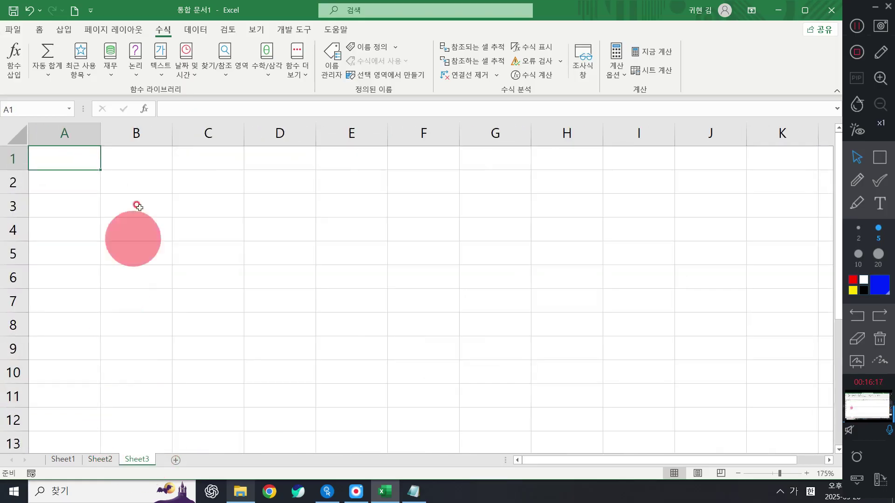
pyautogui.click(135, 176)
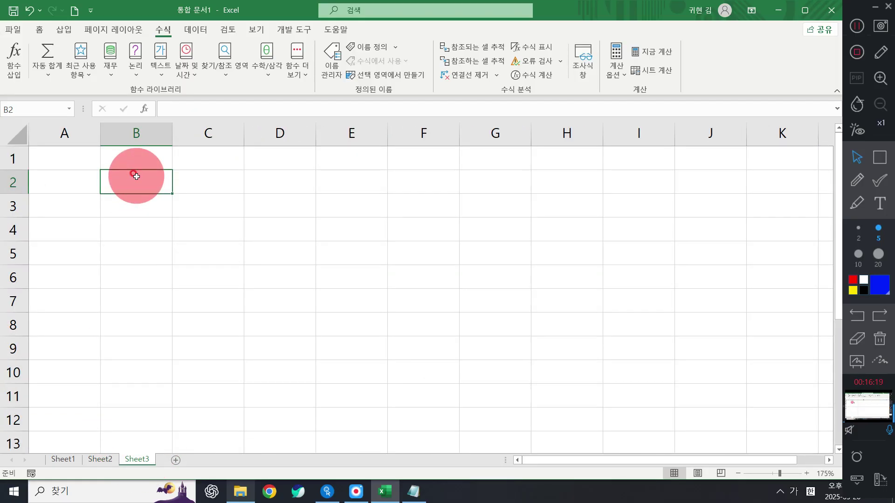
pyautogui.write('ㄴ')
pyautogui.press('BackSpace')
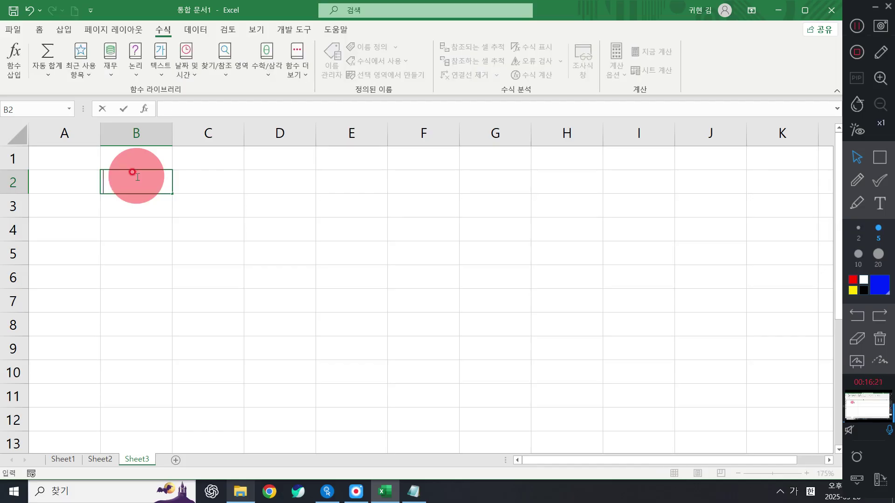
pyautogui.press('Up')
pyautogui.write('가계부')
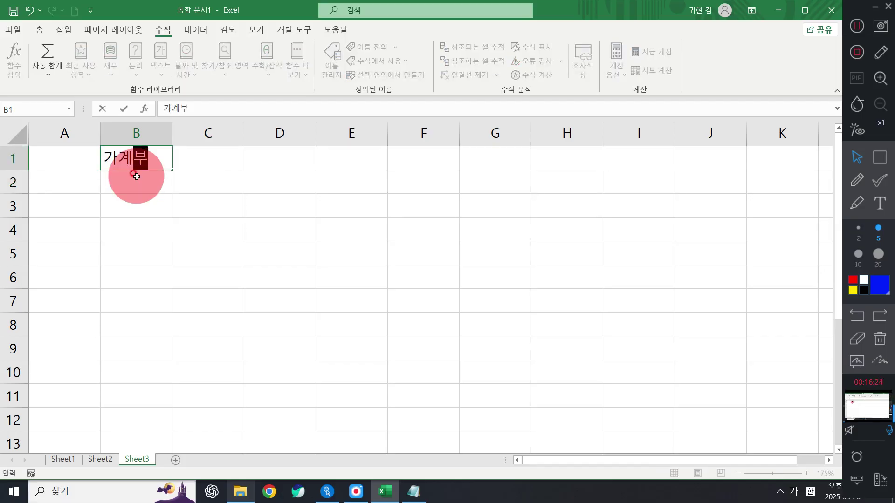
pyautogui.press('Return')
# Enter the column headers 날짜, 항목 and 지출방법 in cells B3 to D3.
pyautogui.write('날짜')
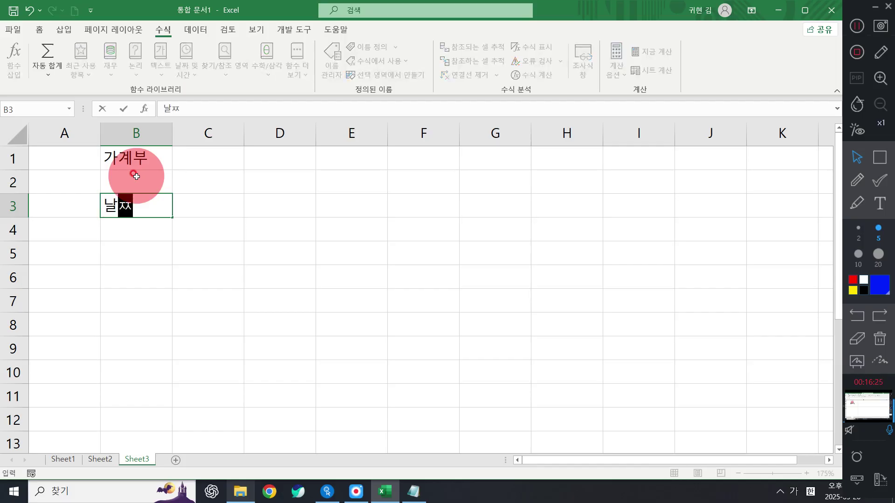
pyautogui.press('Tab')
pyautogui.write('항ㅁ')
pyautogui.press('BackSpace')
pyautogui.press('BackSpace')
pyautogui.press('BackSpace')
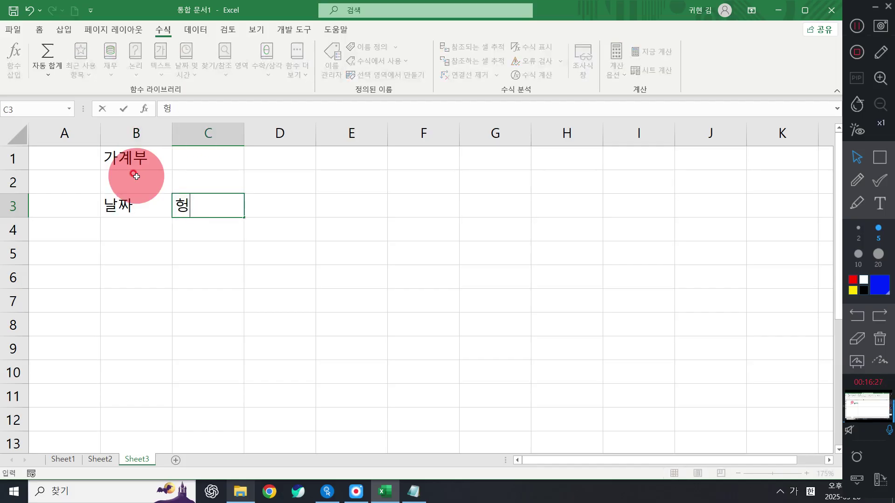
pyautogui.write('항목')
pyautogui.press('Tab')
pyautogui.write('지출방법')
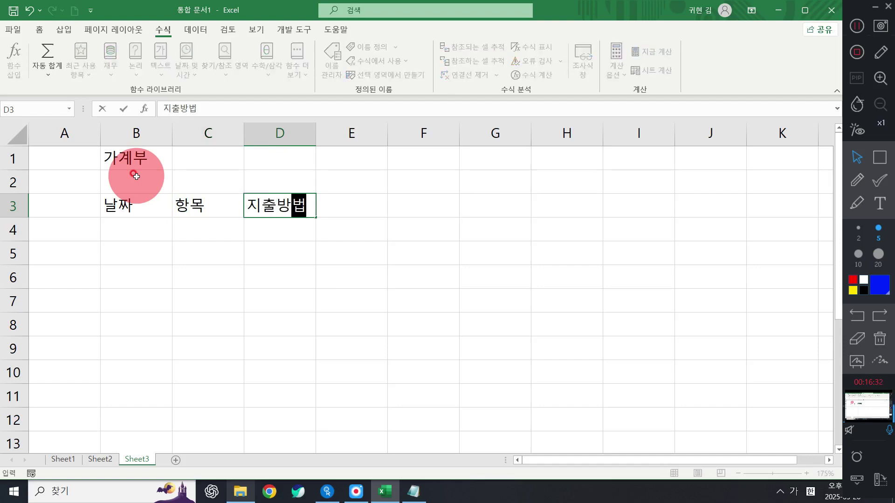
# Enter the column headers 내용, 수입, 지출 and 잔액 in cells E3 to H3.
pyautogui.press('Tab')
pyautogui.write('내용')
pyautogui.press('Tab')
pyautogui.write('ㅅ구')
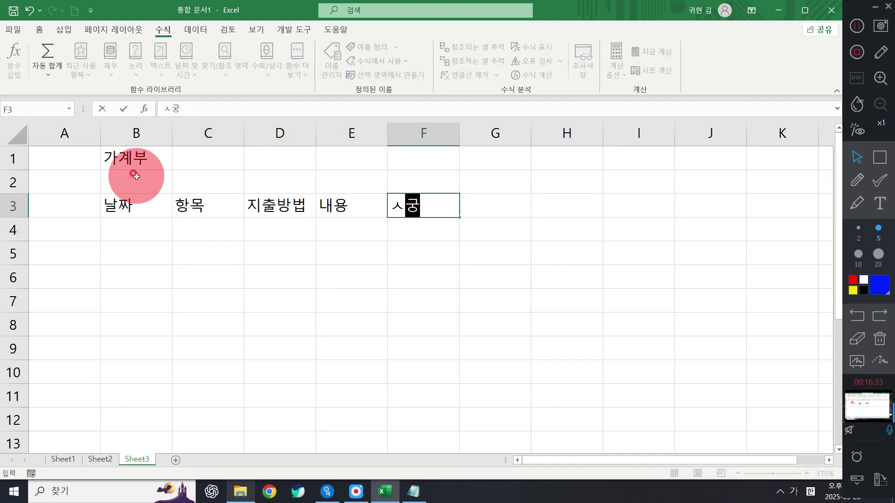
pyautogui.press('BackSpace')
pyautogui.press('BackSpace')
pyautogui.press('BackSpace')
pyautogui.write('수입')
pyautogui.press('Tab')
pyautogui.write('지출')
pyautogui.press('Tab')
pyautogui.write('잔액')
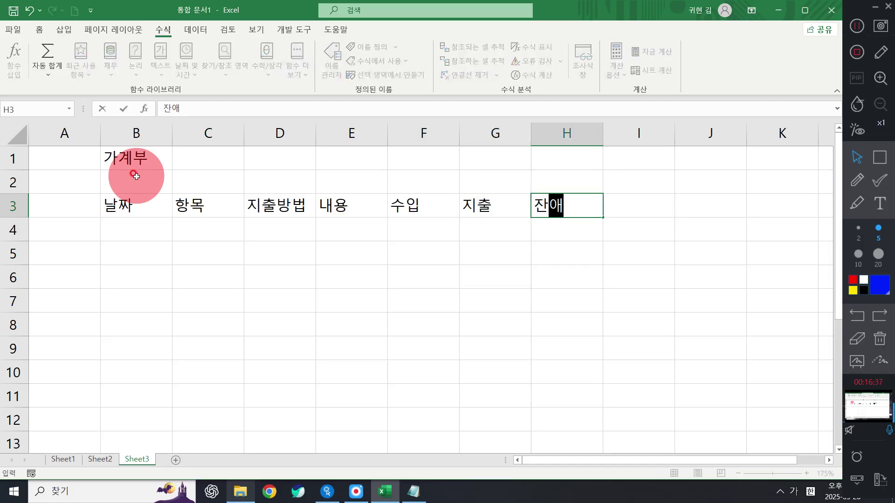
pyautogui.press('Return')
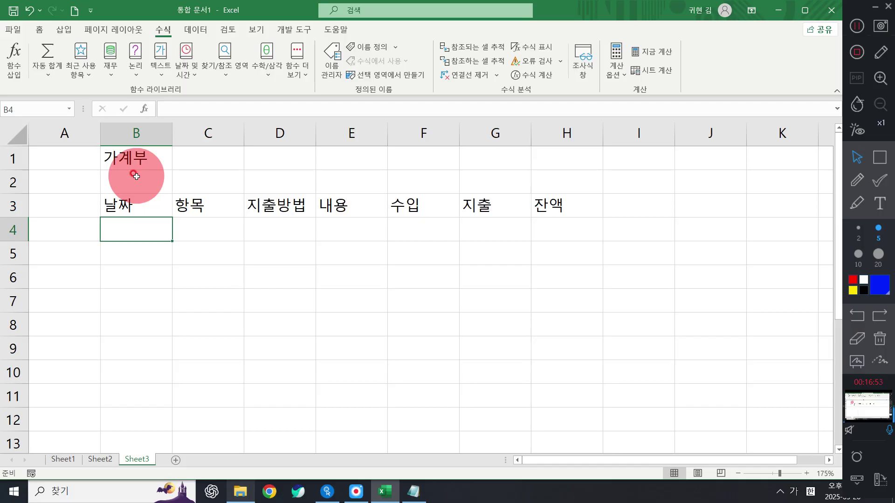
# Fill the 항목 column in C4:C8 with 급여, 육아, 식대, 자동차 and 식대.
pyautogui.press('Right')
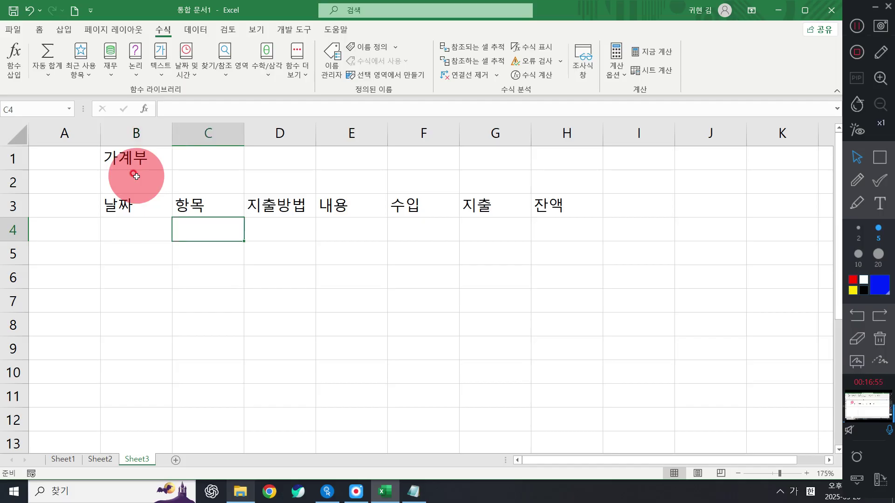
pyautogui.write('급여')
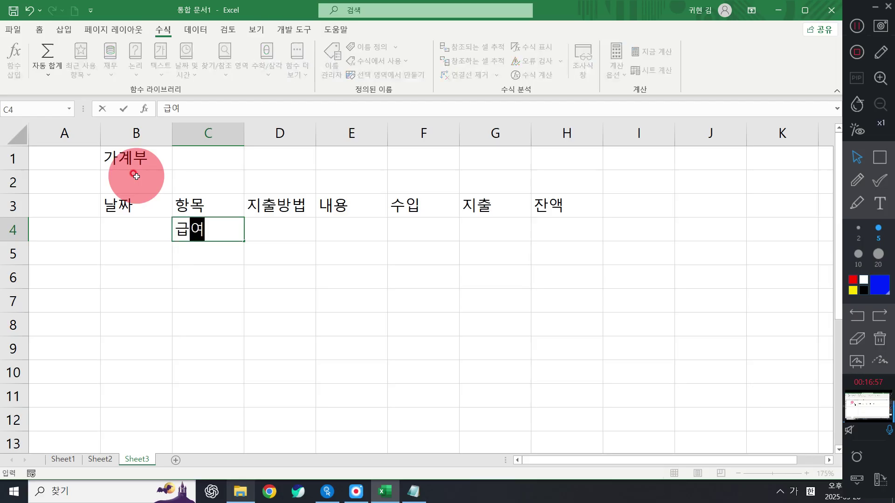
pyautogui.press('Return')
pyautogui.write('육아')
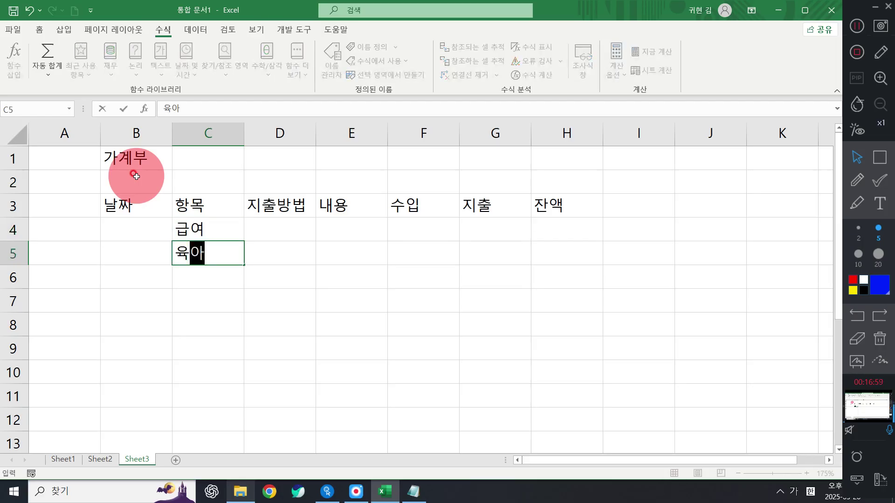
pyautogui.press('Return')
pyautogui.write('식대')
pyautogui.press('Return')
pyautogui.write('자동차')
pyautogui.press('Return')
pyautogui.write('식대')
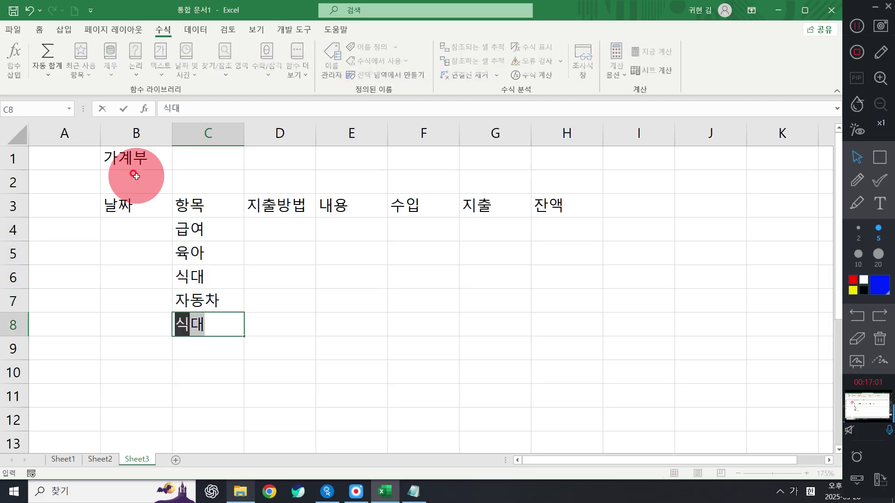
pyautogui.press('Return')
# Add the 항목 entries 의류, 경조사 and 도시가스 in cells C9 to C11.
pyautogui.write('의류')
pyautogui.press('Return')
pyautogui.write('경조사')
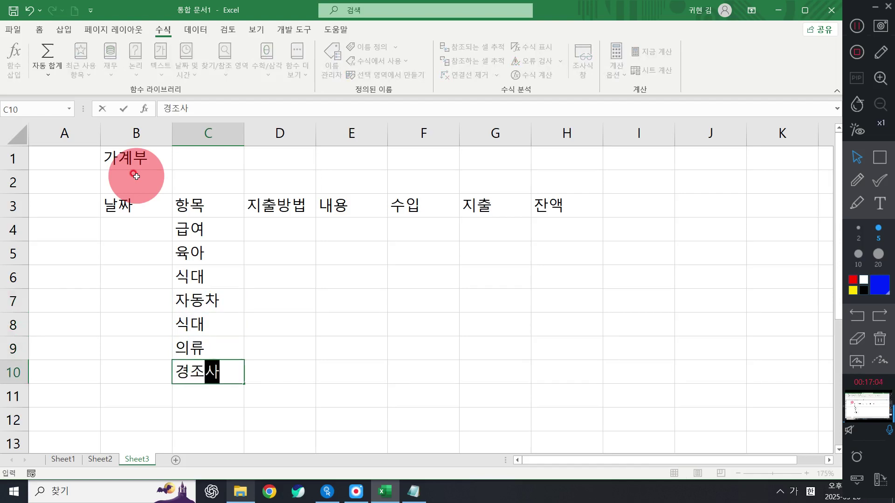
pyautogui.press('Return')
pyautogui.write('도시가스')
pyautogui.press('Return')
# Enter 아파트관리비 in C12 and 통신요금 in both C13 and C14 of the 항목 column.
pyautogui.write('아')
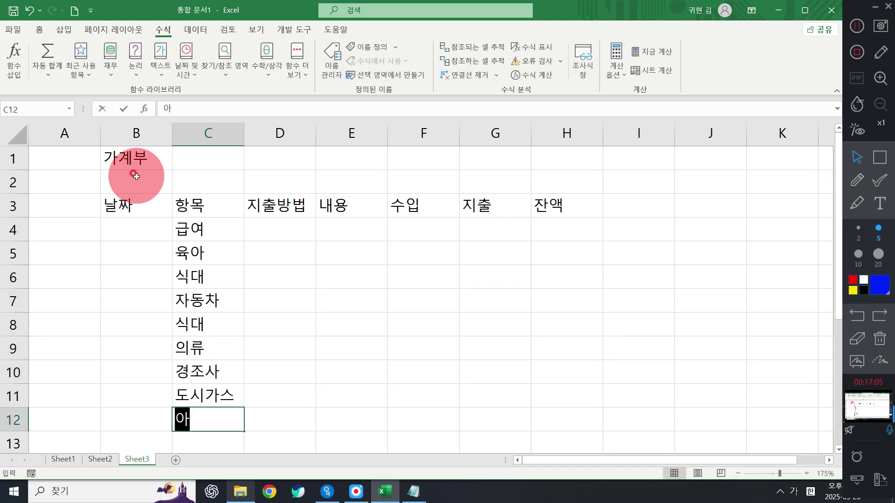
pyautogui.write('파트관리비')
pyautogui.press('Return')
pyautogui.write('통신요ㄱ')
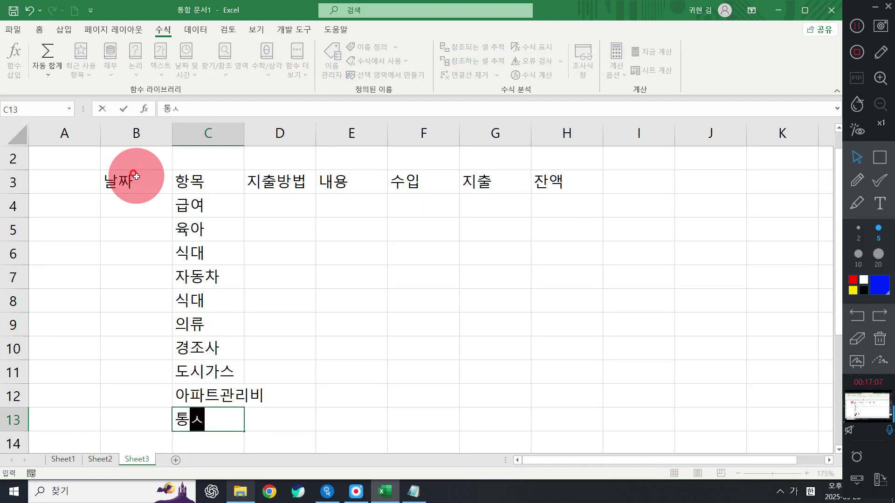
pyautogui.write('금')
pyautogui.press('Return')
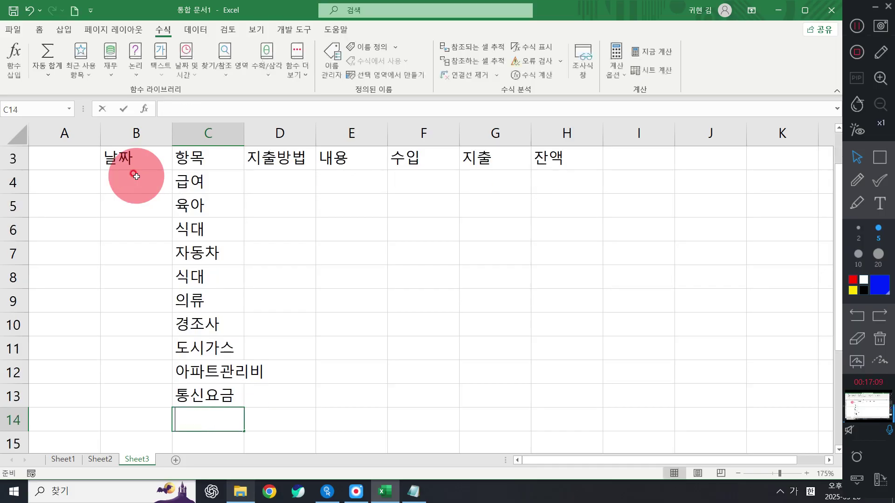
pyautogui.write('통신요금')
pyautogui.press('Return')
# Collapse the ribbon and auto-fit the width of column C to its longest entry.
pyautogui.click(113, 29)
pyautogui.click(163, 29)
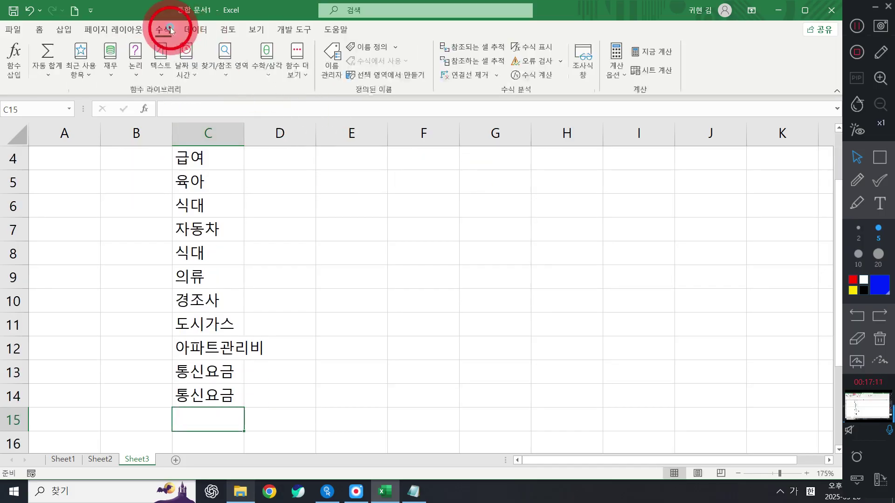
pyautogui.doubleClick(163, 33)
pyautogui.scroll(1, 495, 216)
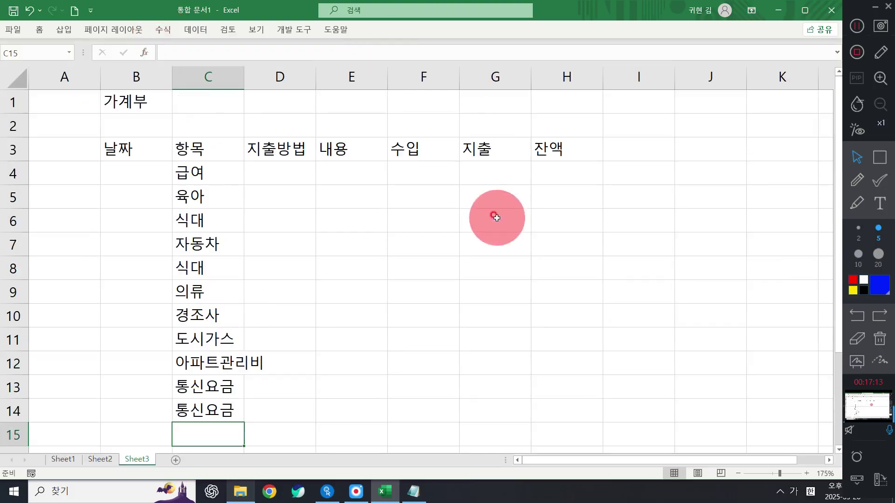
pyautogui.moveTo(310, 163); pyautogui.dragTo(312, 159)
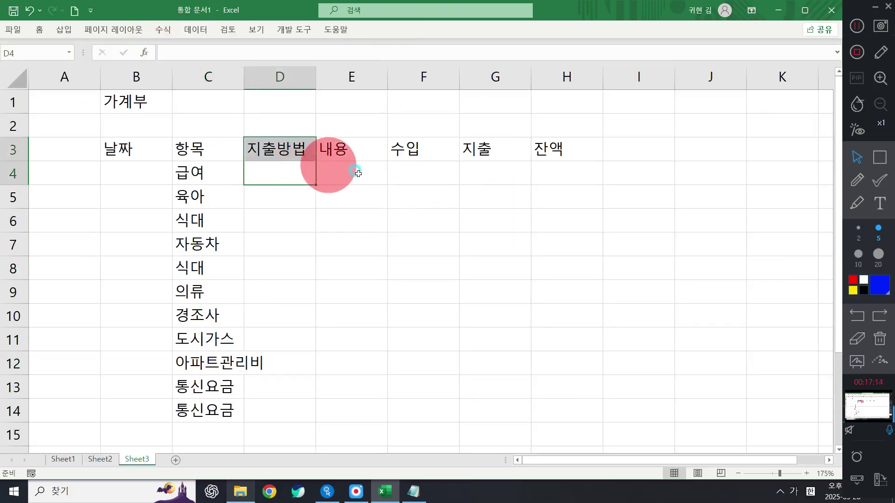
pyautogui.doubleClick(244, 78)
pyautogui.click(361, 191)
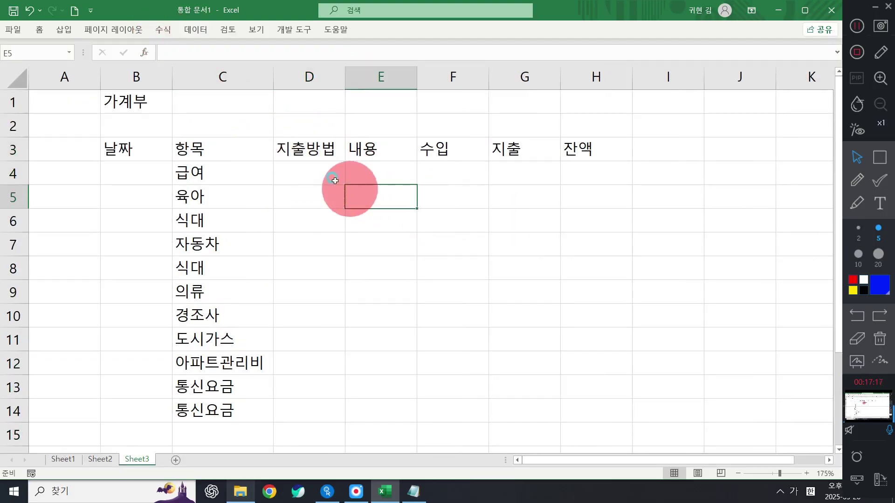
# Fill the 지출방법 column with 현금 in D4, 신용카드 in D5:D6 and 체크카드 in D7:D8.
pyautogui.doubleClick(309, 173)
pyautogui.write('현금')
pyautogui.press('Return')
pyautogui.write('신용카드')
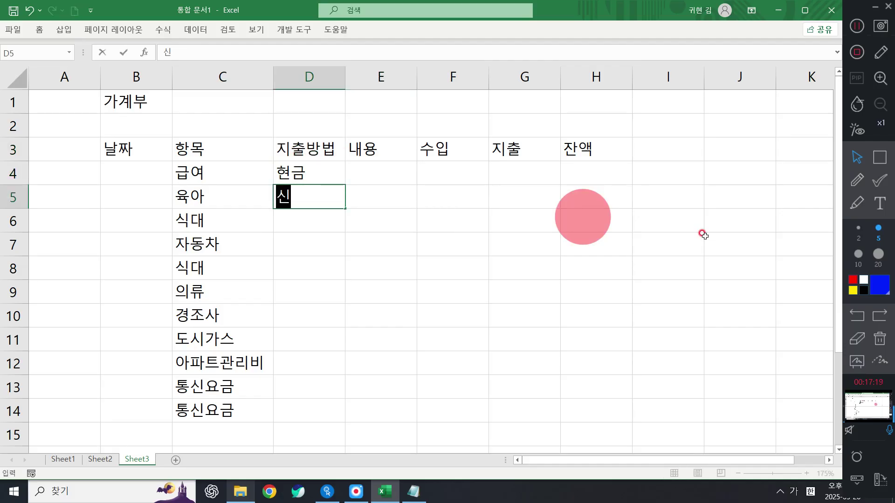
pyautogui.press('Return')
pyautogui.write('신용카드')
pyautogui.press('Return')
pyautogui.write('체크카드')
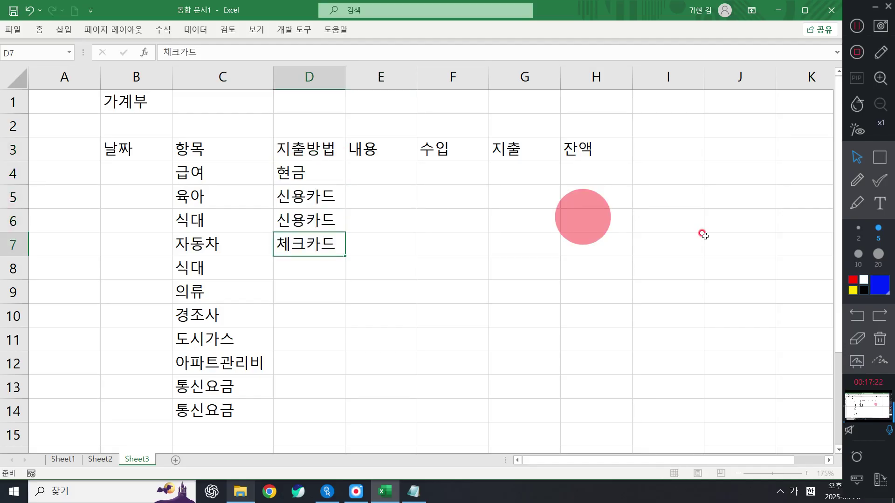
pyautogui.press('Return')
pyautogui.write('체크카드')
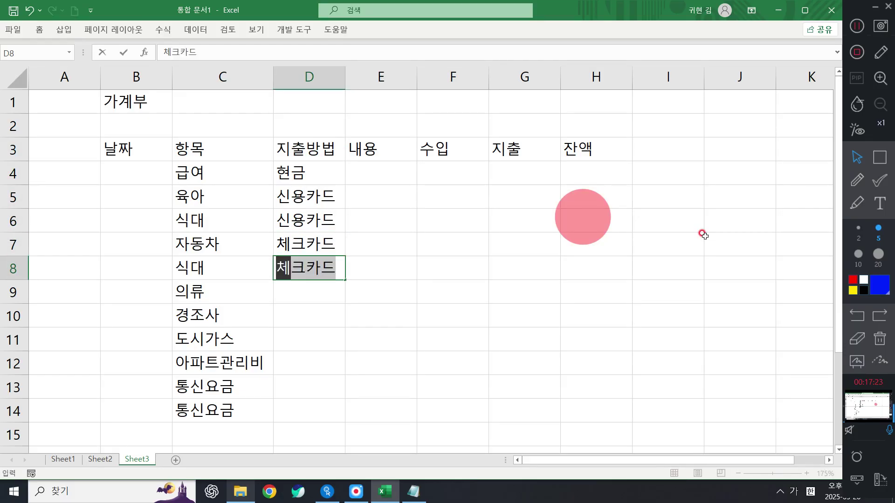
pyautogui.press('Return')
# Enter 현금 as the 지출방법 for the 의류 and 경조사 rows in D9 and D10.
pyautogui.write('현금')
pyautogui.press('Return')
pyautogui.write('현금')
pyautogui.press('Return')
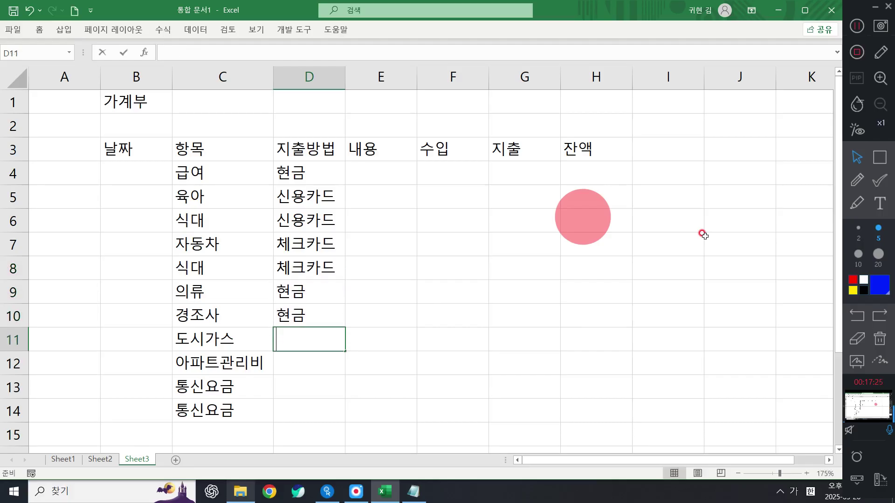
# Enter 자동이체 as the 지출방법 in each of the cells D11 to D14.
pyautogui.write('자동이체')
pyautogui.press('Return')
pyautogui.write('자동이체')
pyautogui.press('Return')
pyautogui.write('자동이체')
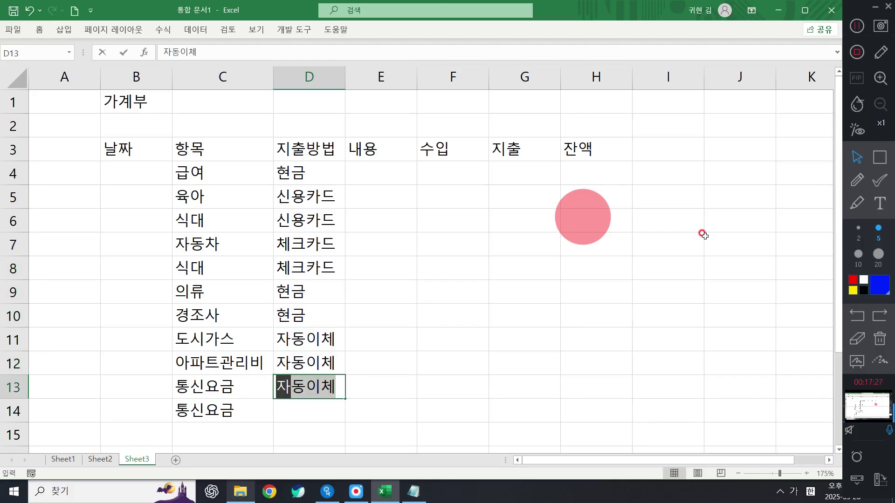
pyautogui.press('Return')
pyautogui.write('ㅈ')
pyautogui.press('BackSpace')
pyautogui.write('자동이체')
pyautogui.press('Return')
# Enter 5월 급여 in the 내용 column for the 급여 row, cell E4.
pyautogui.press('Up')
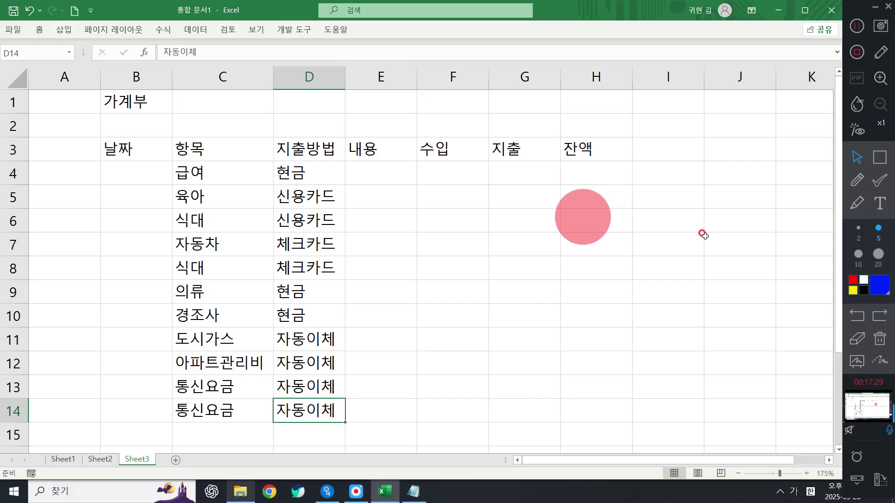
pyautogui.press('Up')
pyautogui.press('Up')
pyautogui.press('Left')
pyautogui.press('Up')
pyautogui.press('Up')
pyautogui.press('Up')
pyautogui.press('Right')
pyautogui.press('Up')
pyautogui.press('Up')
pyautogui.press('Up')
pyautogui.press('Right')
pyautogui.press('Up')
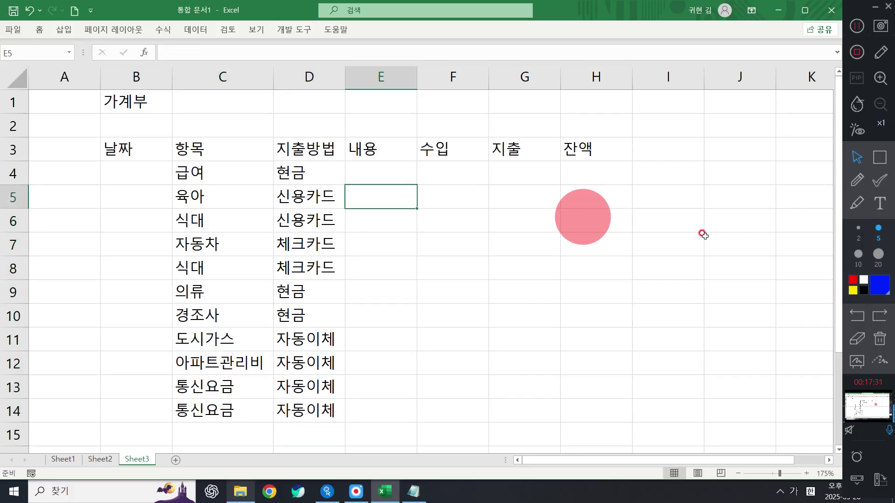
pyautogui.press('Up')
pyautogui.write('5월 급여ㅑ')
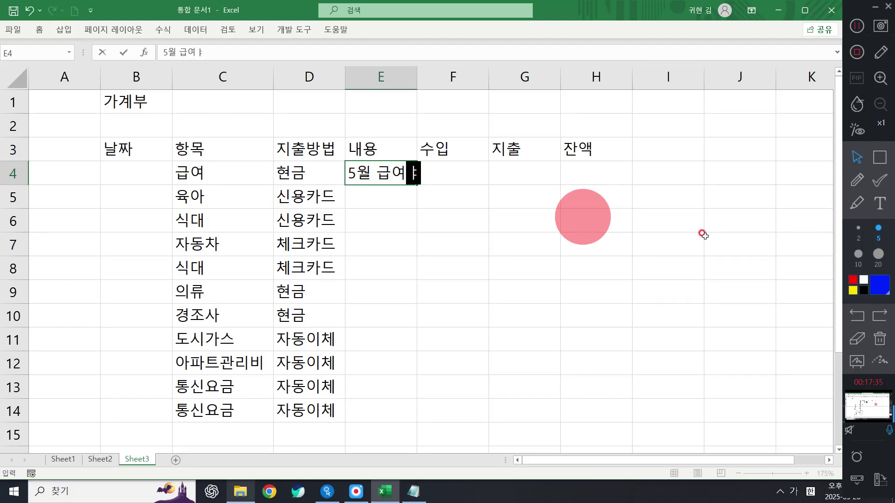
pyautogui.press('BackSpace')
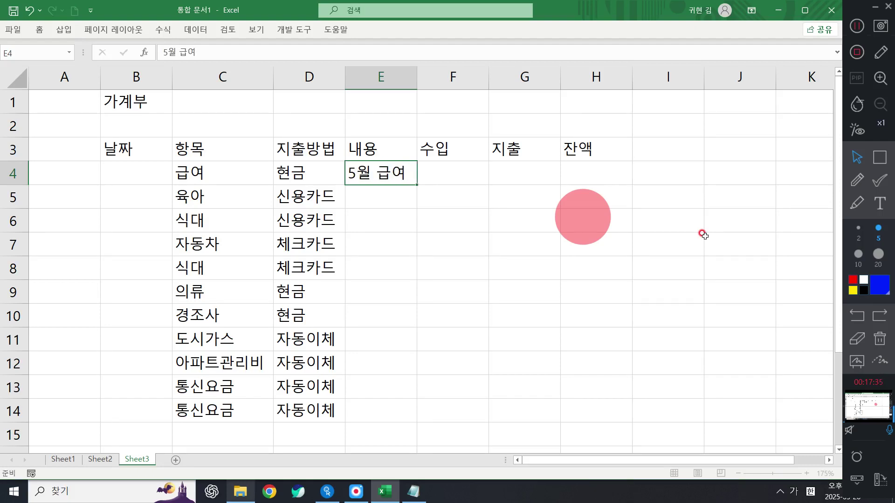
pyautogui.press('Return')
# Enter the 내용 descriptions 어린이 날 선물, 외식 and 주유 in cells E5 to E7.
pyautogui.write('어린이 나')
pyautogui.write('ㄹ 선물')
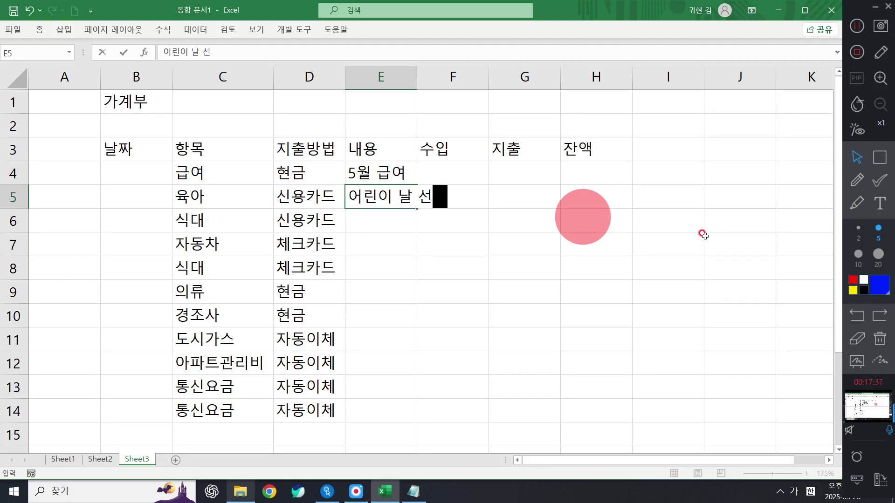
pyautogui.press('Return')
pyautogui.write('외식')
pyautogui.press('Return')
pyautogui.write('중ㅠ')
pyautogui.press('Return')
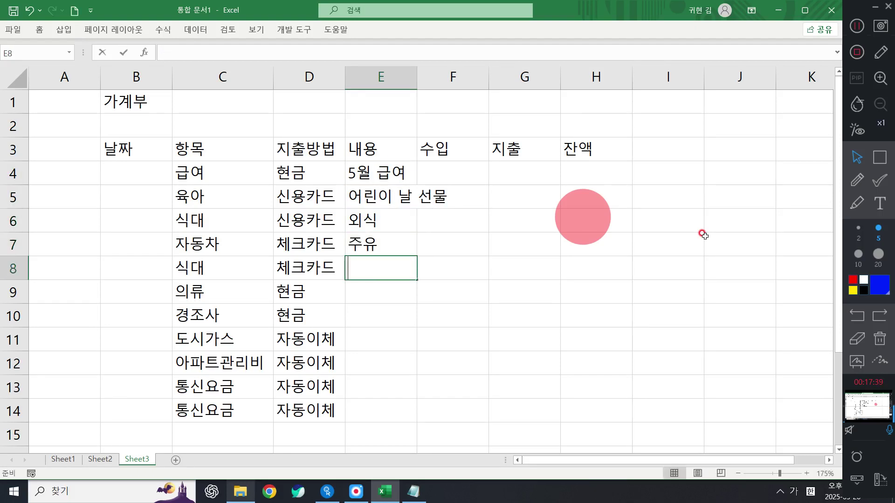
# Enter "딸기, 바나나 구입" in E8, 드라이크리닝 in E9 and 친척 결혼식 in E10 of the 내용 column.
pyautogui.write('달딸기, ')
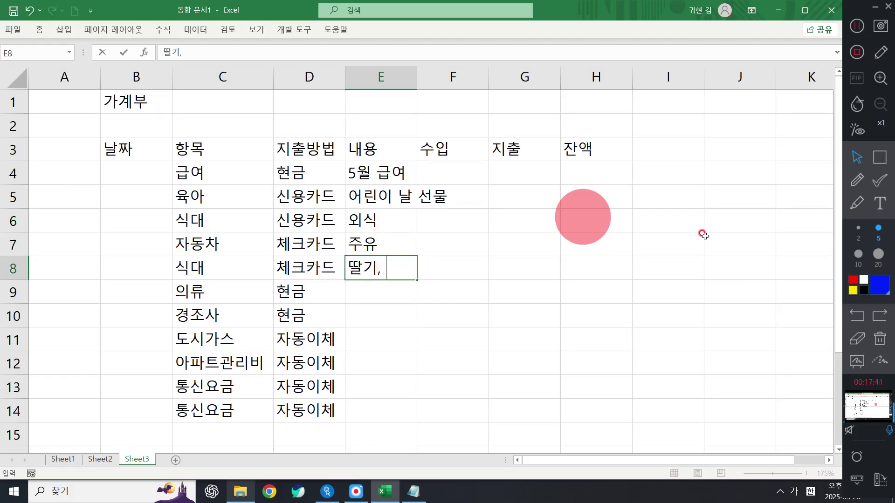
pyautogui.write('바나나 ㄱㅜ입')
pyautogui.press('Return')
pyautogui.write('드라이크리닝')
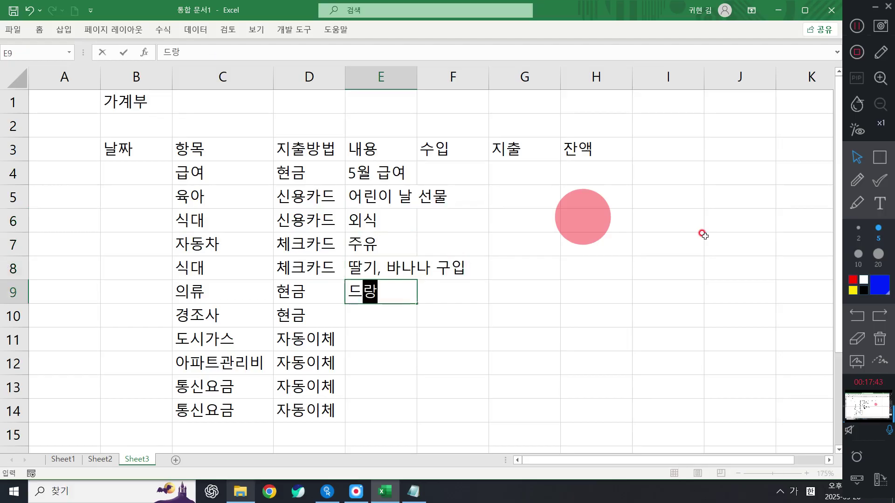
pyautogui.press('Return')
pyautogui.write('치ㄴ')
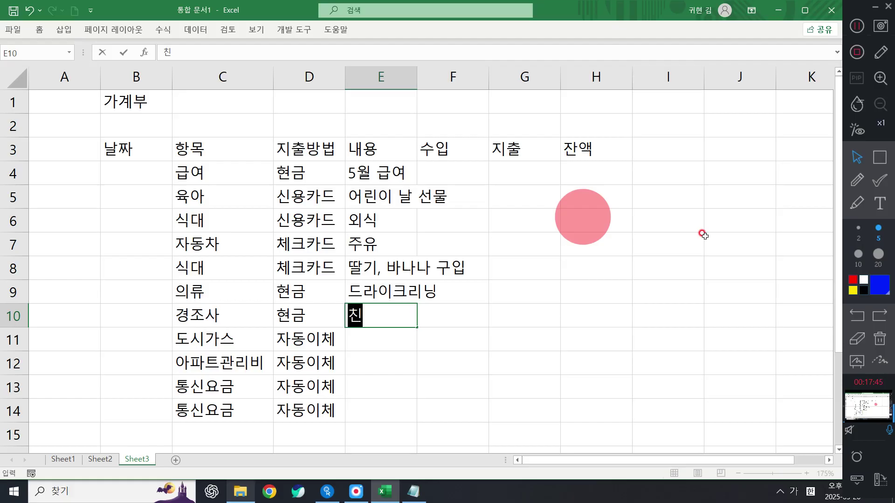
pyautogui.write('척 결혼식')
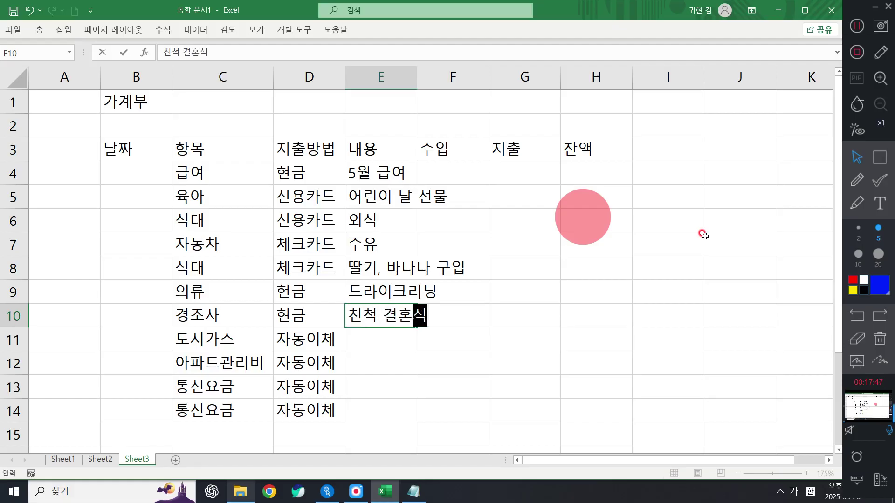
pyautogui.press('Return')
# Enter 5월 도시가스 요금 in E11 and 5월 아파트 관리비 in E12 of the 내용 column.
pyautogui.write('5월 도시')
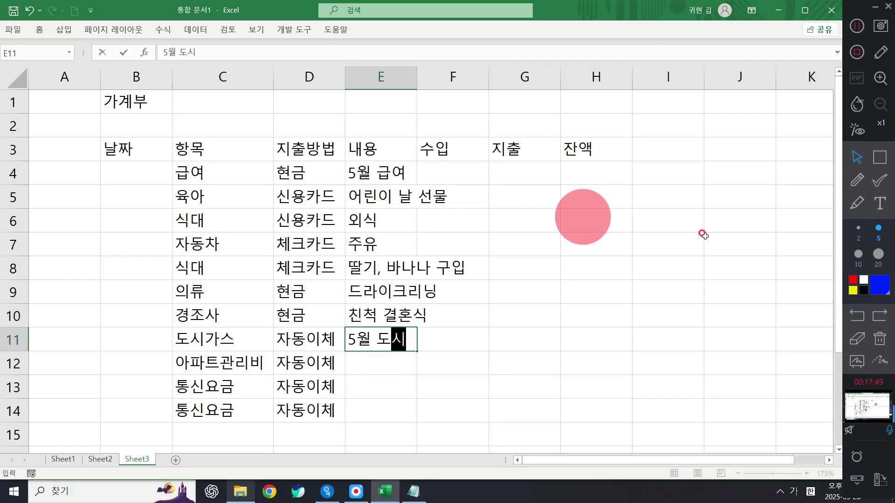
pyautogui.write('가스 요그')
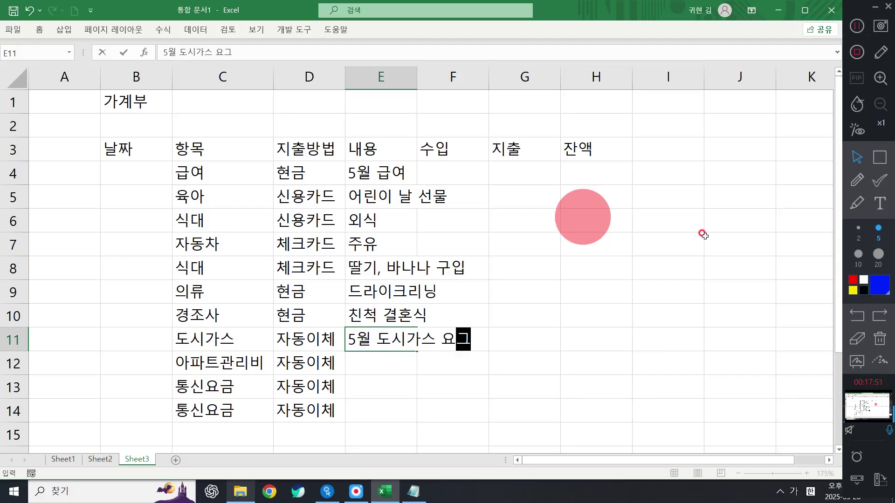
pyautogui.write('ㅁ')
pyautogui.press('Return')
pyautogui.write('5월 아팥')
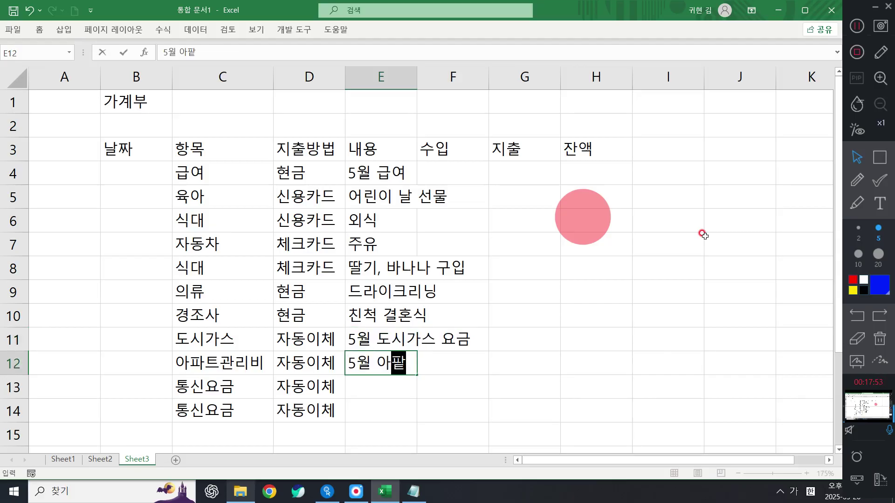
pyautogui.write('트 관리비')
pyautogui.press('Return')
# Enter 5월 핸드폰 요금 in cell E13 of the 내용 column.
pyautogui.write('5')
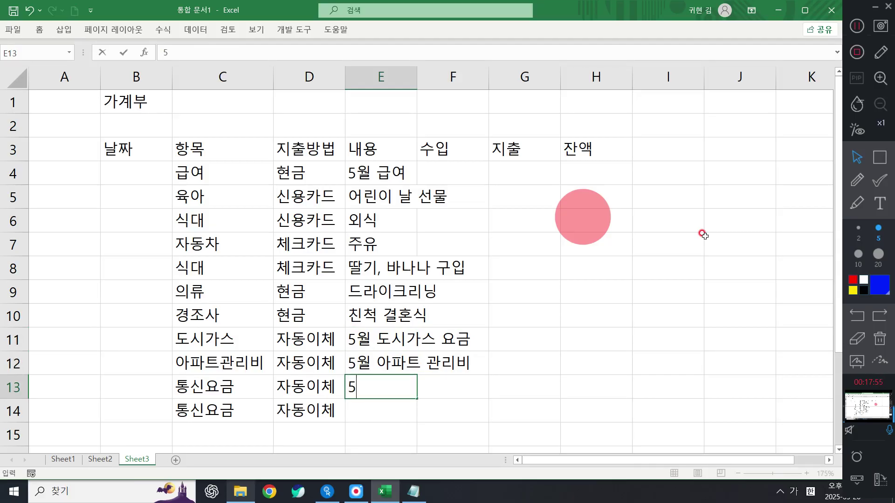
pyautogui.write('월 ㅎ')
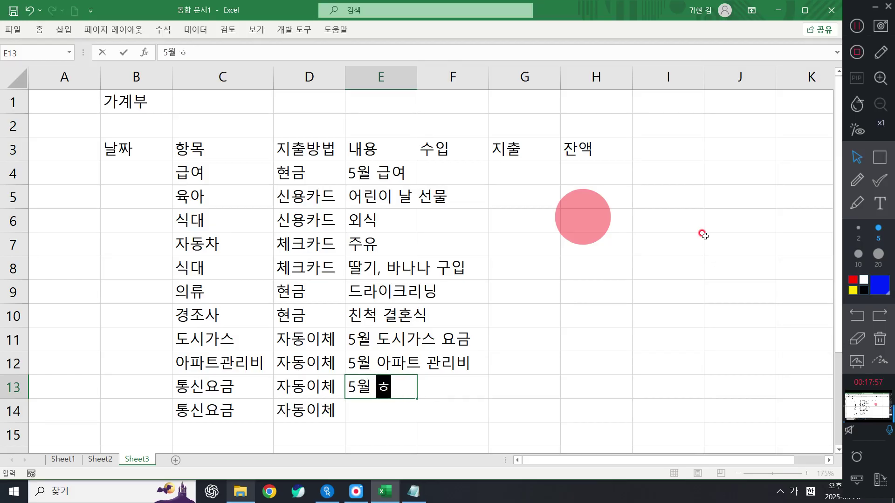
pyautogui.write('핸드폰 ㅇ')
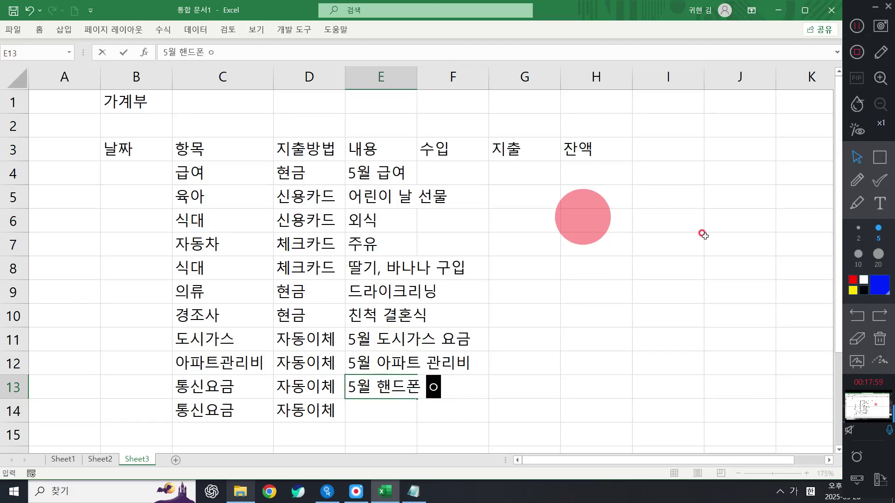
pyautogui.write('요금')
pyautogui.press('Return')
# Enter "5월 인터넷, 전화요금" in cell E14 and auto-fit the width of column E to its contents.
pyautogui.write('5월 인')
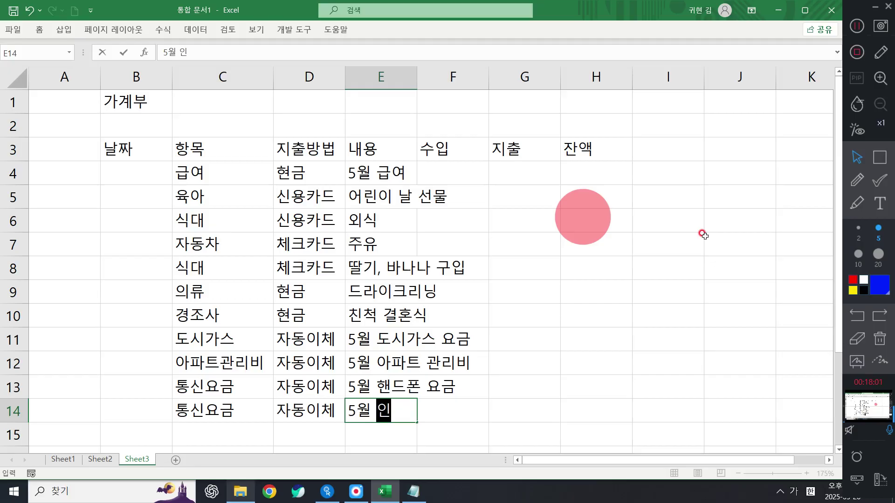
pyautogui.write('터넷, 전화요')
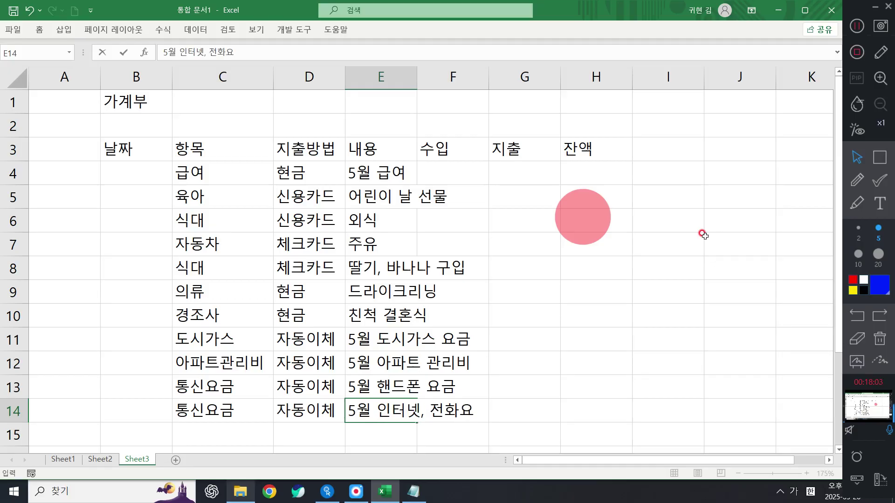
pyautogui.write('금')
pyautogui.press('Return')
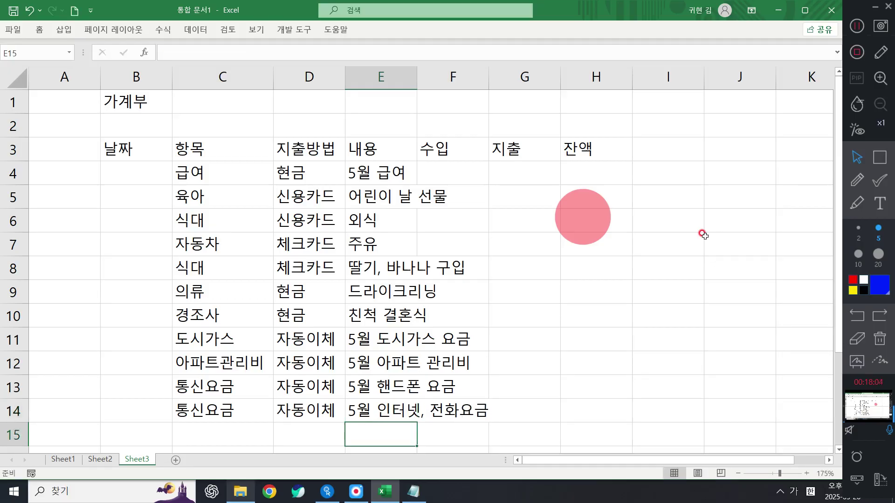
pyautogui.doubleClick(416, 75)
pyautogui.click(622, 198)
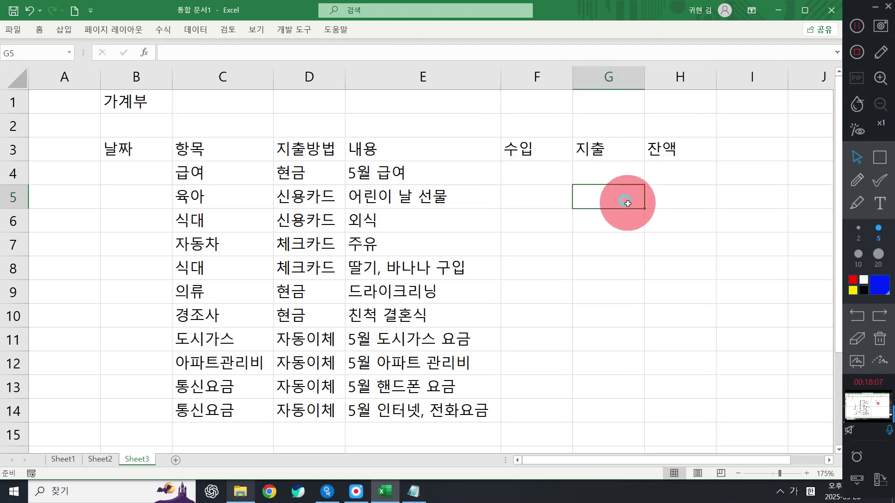
# Enter 3000000 as the 수입 amount in cell F4 and 5000 as the 지출 amount in cell G5.
pyautogui.click(531, 167)
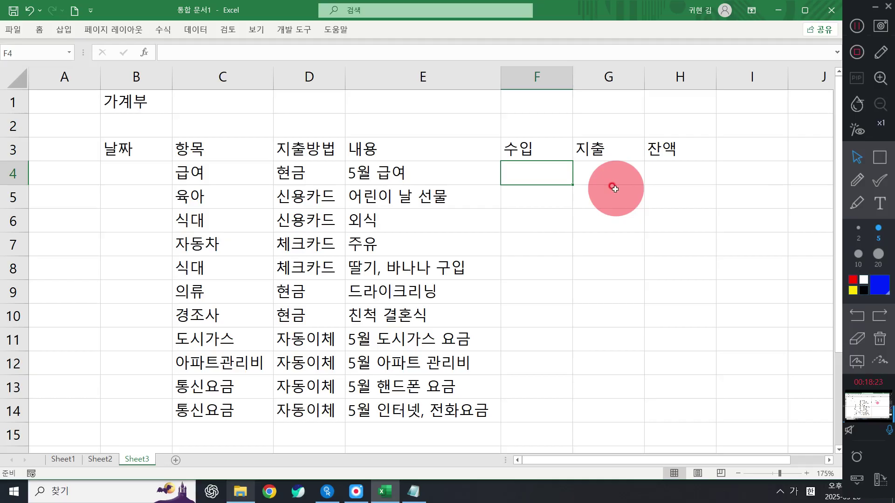
pyautogui.write('3000000')
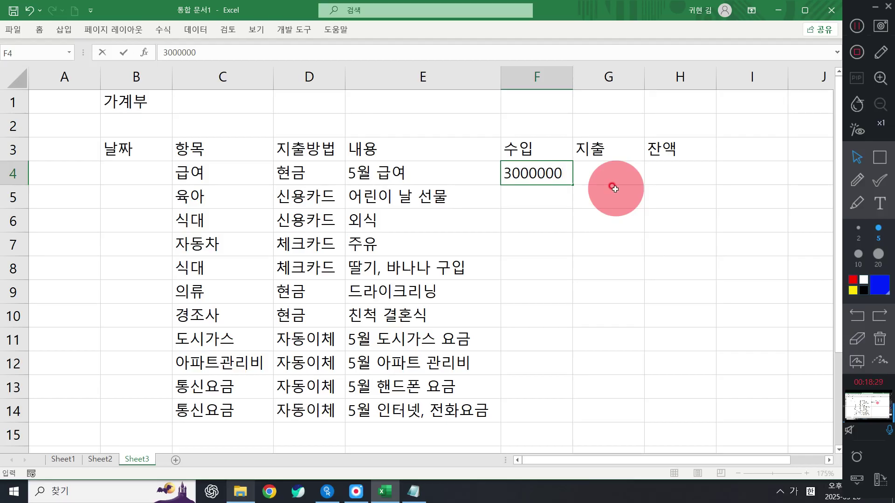
pyautogui.click(615, 189)
pyautogui.write('500')
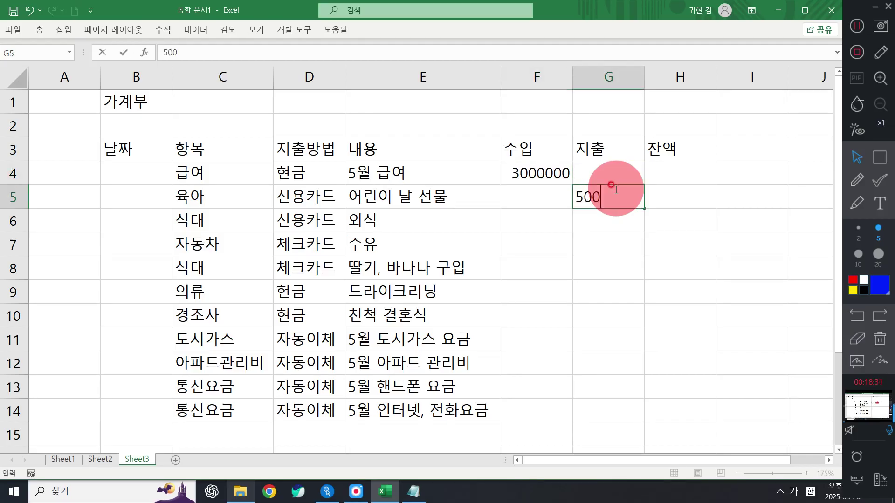
pyautogui.write('0')
pyautogui.press('Return')
# Correct the 지출 amount in cell G5 to 50000 and enter 60000 in cell G6.
pyautogui.click(615, 189)
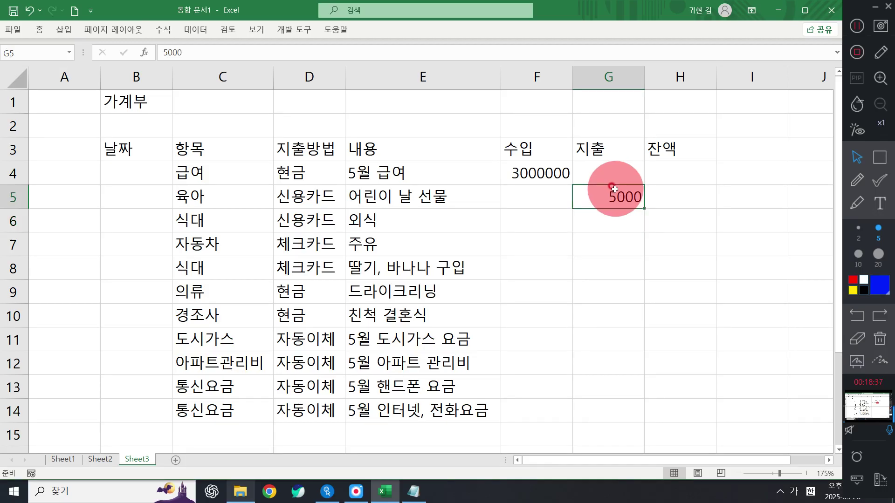
pyautogui.write('5000')
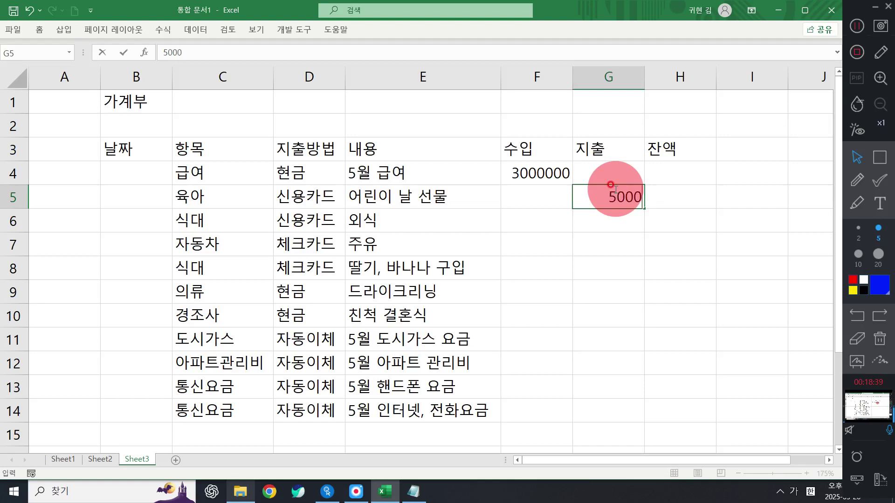
pyautogui.write('0')
pyautogui.press('Return')
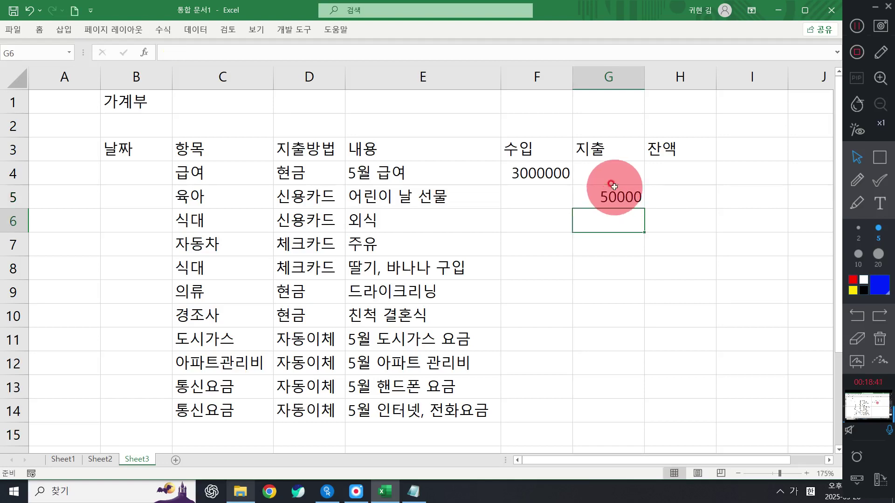
pyautogui.write('60000')
pyautogui.press('Return')
# Enter the 지출 amounts 52500, 1400 and 1000 in cells G7 to G9.
pyautogui.write('525')
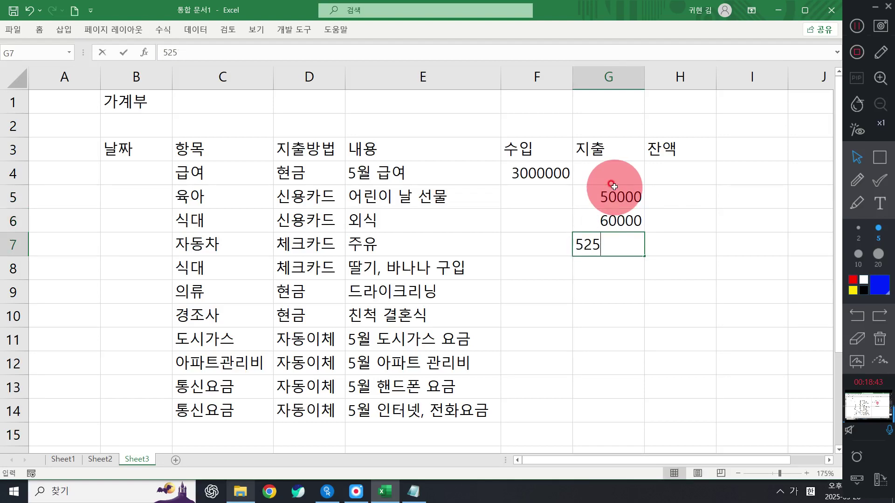
pyautogui.write('00')
pyautogui.press('Return')
pyautogui.write('14')
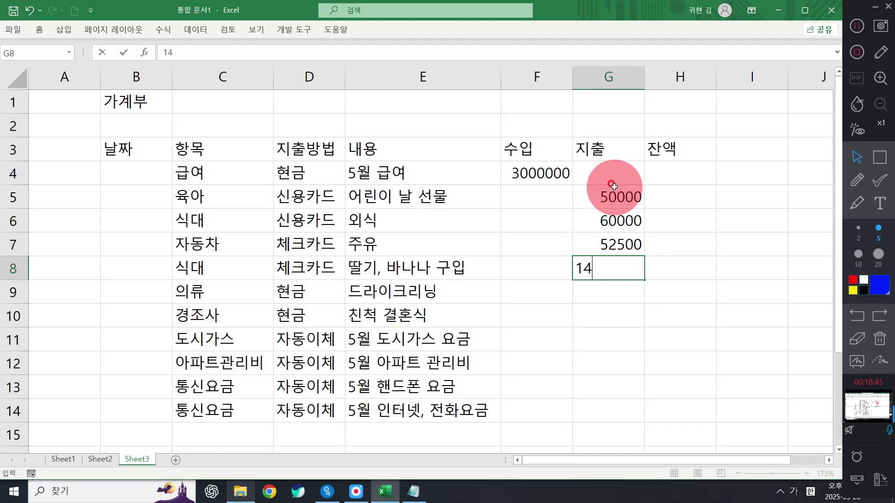
pyautogui.write('00')
pyautogui.press('Return')
pyautogui.write('1000')
pyautogui.press('Return')
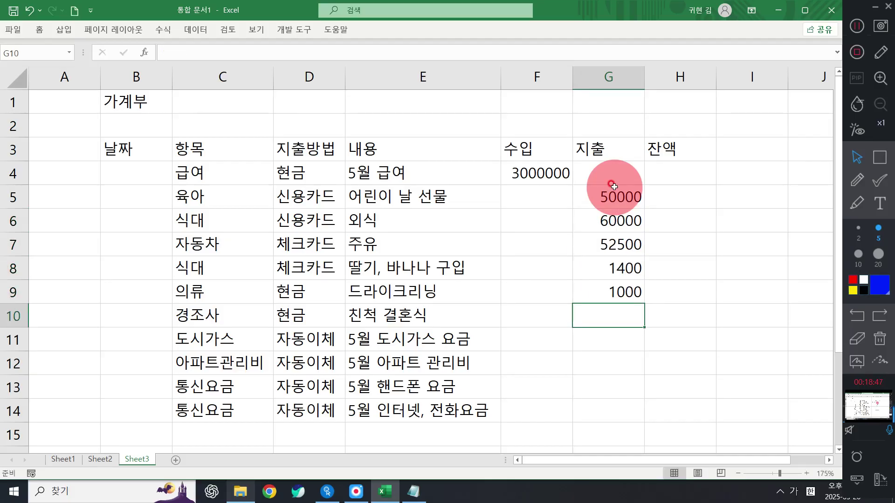
# Enter the 지출 amounts 70000, 98000 and 107800 in cells G10 to G12.
pyautogui.write('70000')
pyautogui.press('Return')
pyautogui.write('98000')
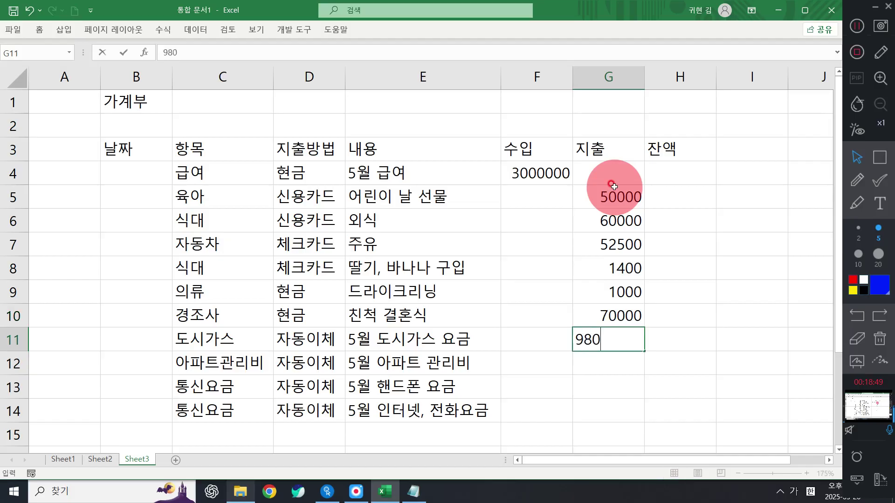
pyautogui.press('Return')
pyautogui.write('107800')
pyautogui.press('Return')
# Enter the 지출 amounts 50000 and 35000 for the two 통신요금 rows, cells G13 and G14.
pyautogui.write('50')
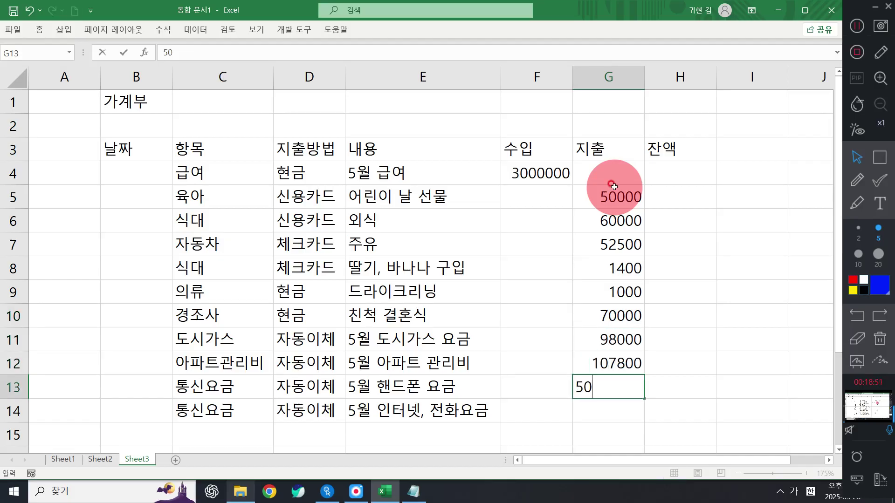
pyautogui.write('000')
pyautogui.press('Return')
pyautogui.write('35000')
pyautogui.press('Return')
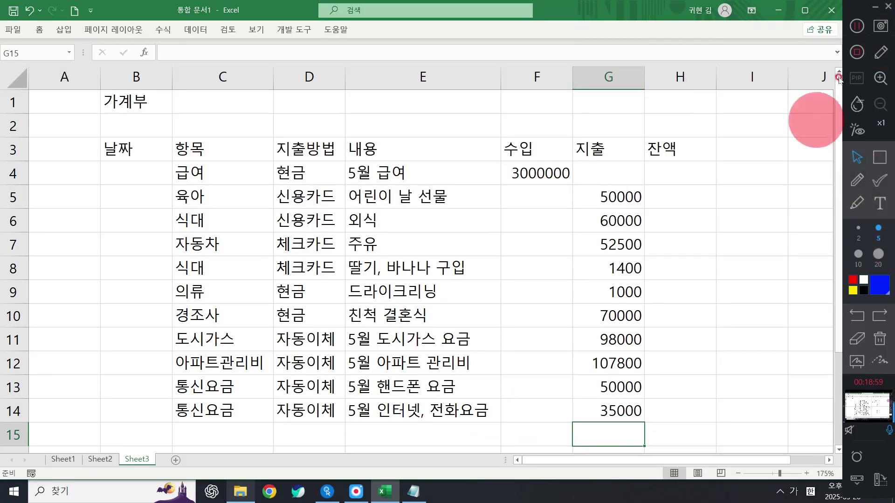
pyautogui.click(856, 26)
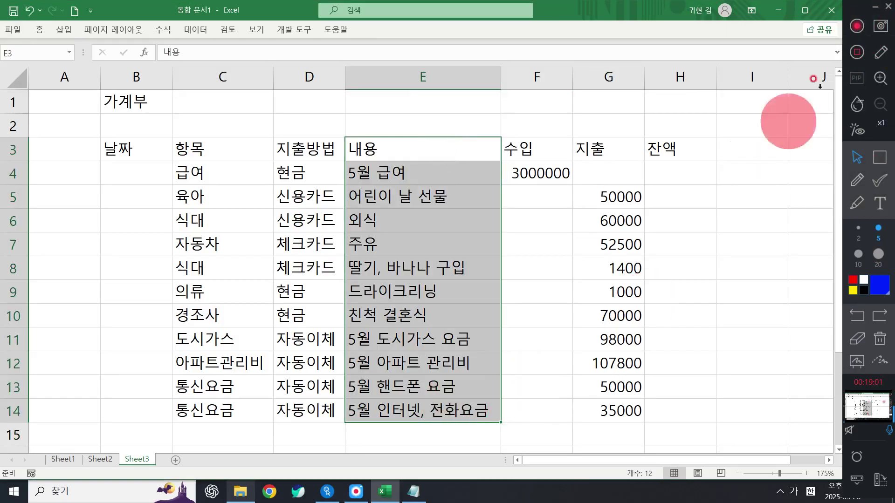
pyautogui.click(856, 26)
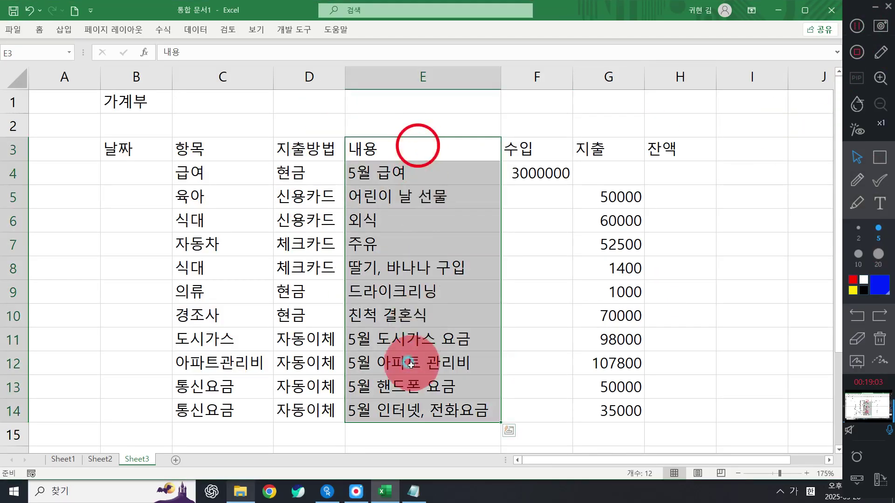
pyautogui.click(400, 217)
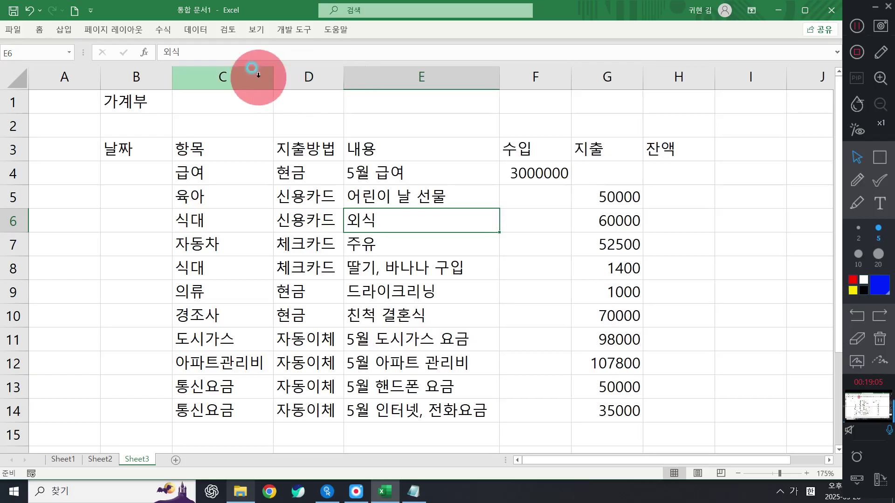
pyautogui.hotkey('ctrl', 'c')
pyautogui.click(495, 152)
pyautogui.press('Escape')
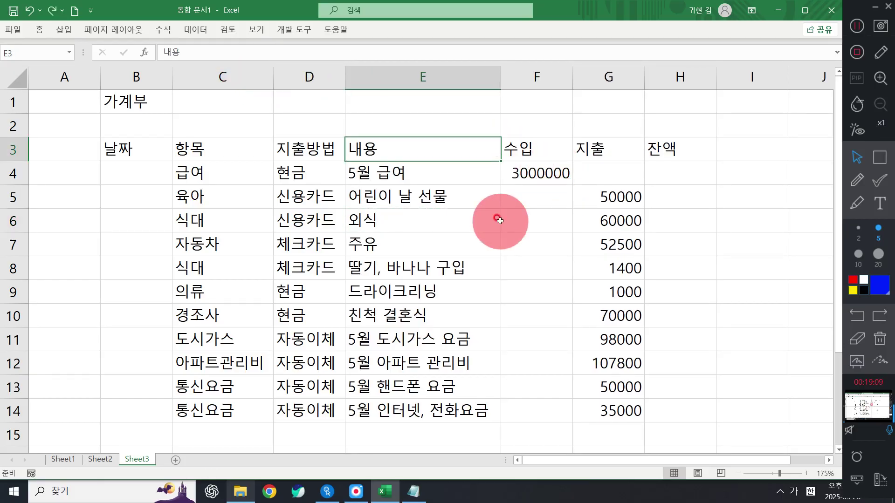
pyautogui.hotkey('ctrl', 'y')
pyautogui.hotkey('ctrl', 'y')
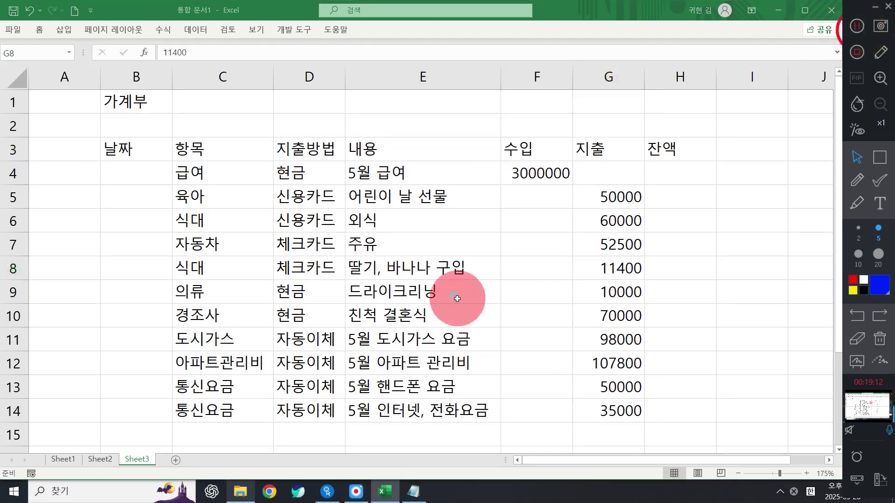
# Merge and center the 가계부 title across cells B1 to H1.
pyautogui.doubleClick(40, 29)
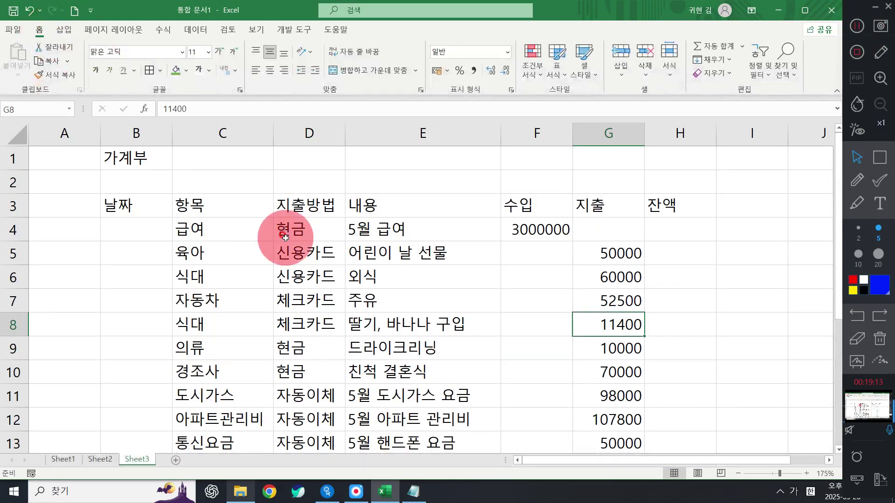
pyautogui.scroll(-2, 285, 237)
pyautogui.click(396, 252)
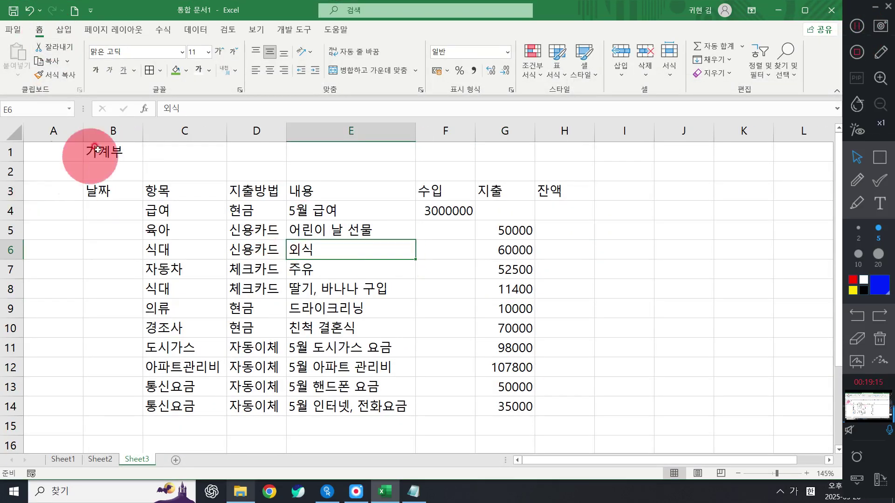
pyautogui.moveTo(98, 150); pyautogui.dragTo(554, 155)
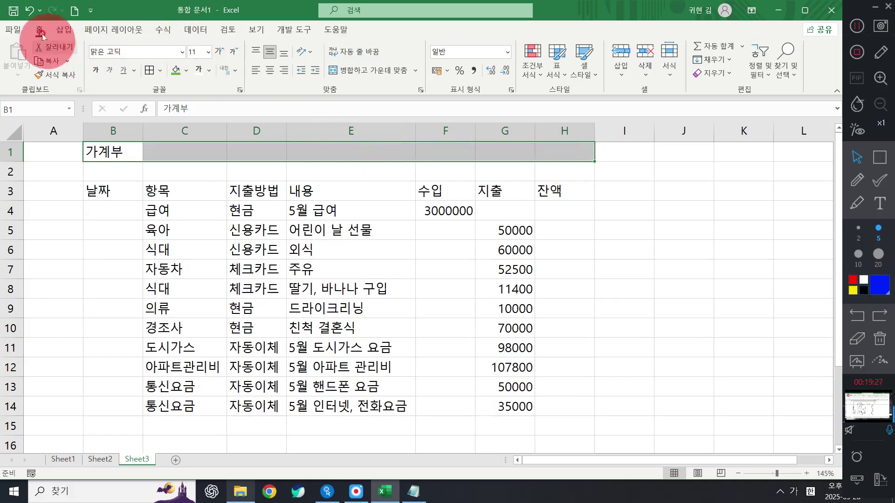
pyautogui.click(345, 71)
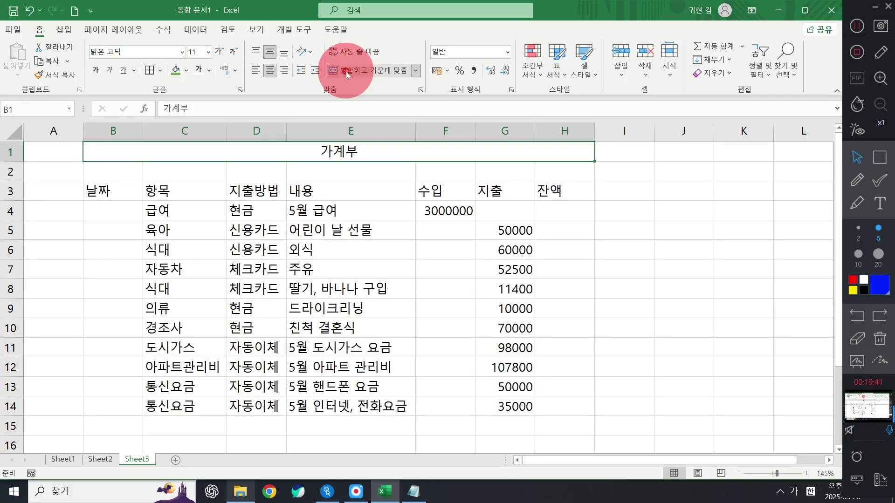
# Change the font of the merged 가계부 title to a시나브로M.
pyautogui.click(181, 51)
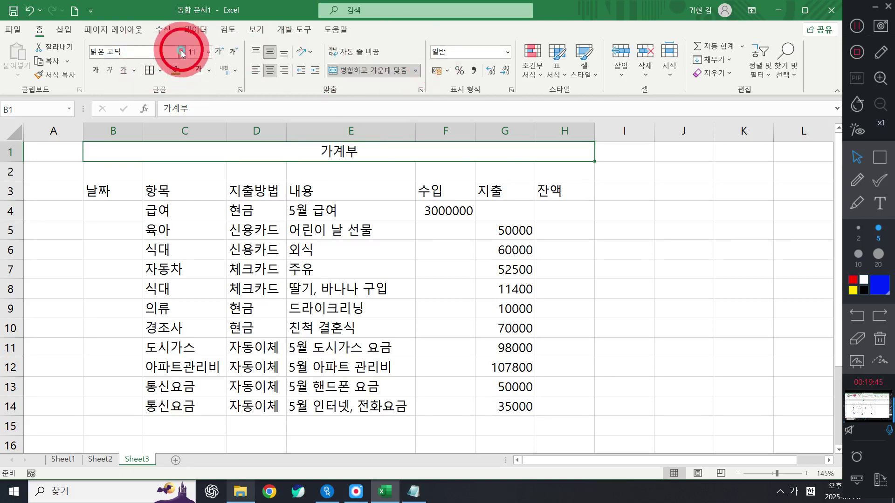
pyautogui.scroll(-5, 205, 270)
pyautogui.scroll(-4, 211, 280)
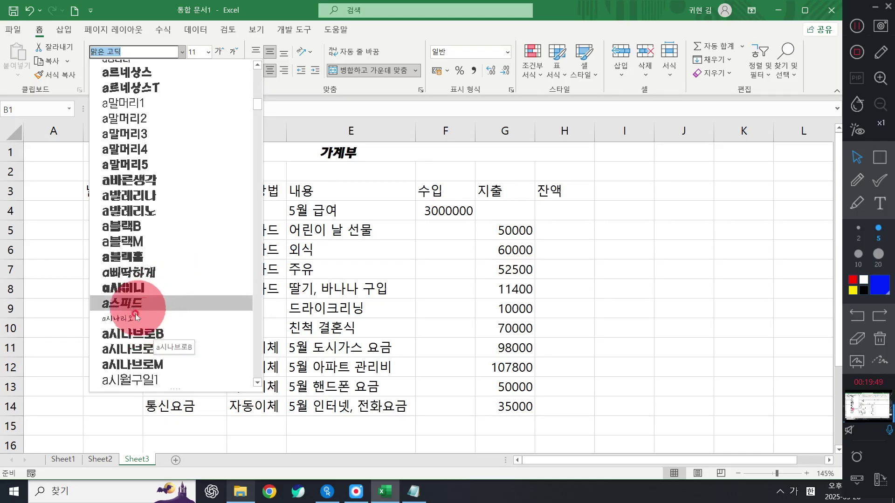
pyautogui.click(151, 367)
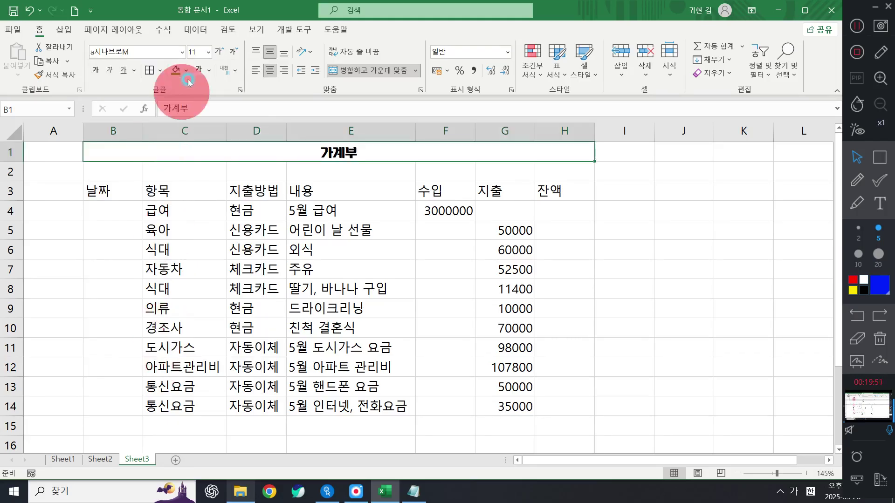
# Set the font size of the 가계부 title to 18.
pyautogui.click(209, 52)
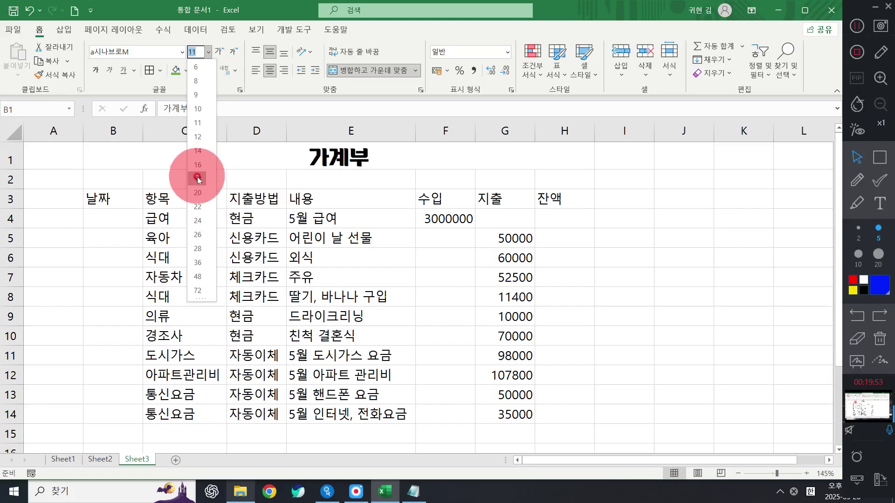
pyautogui.click(196, 178)
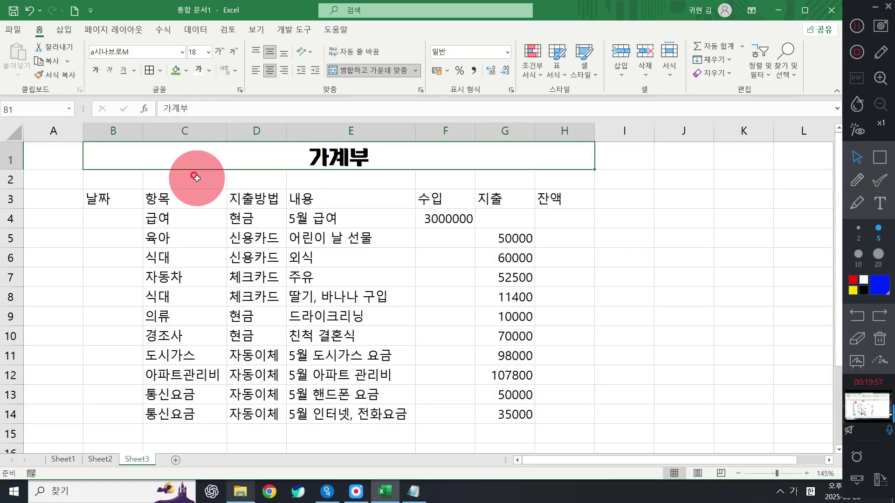
pyautogui.click(208, 52)
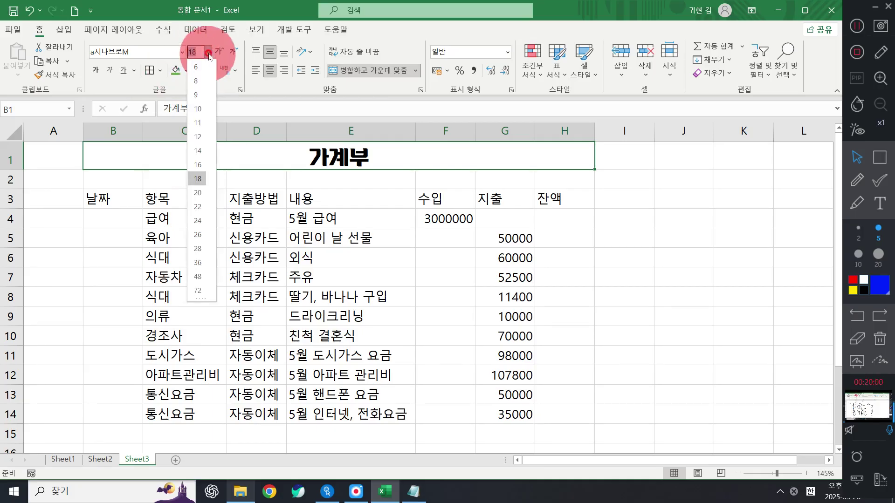
pyautogui.click(196, 178)
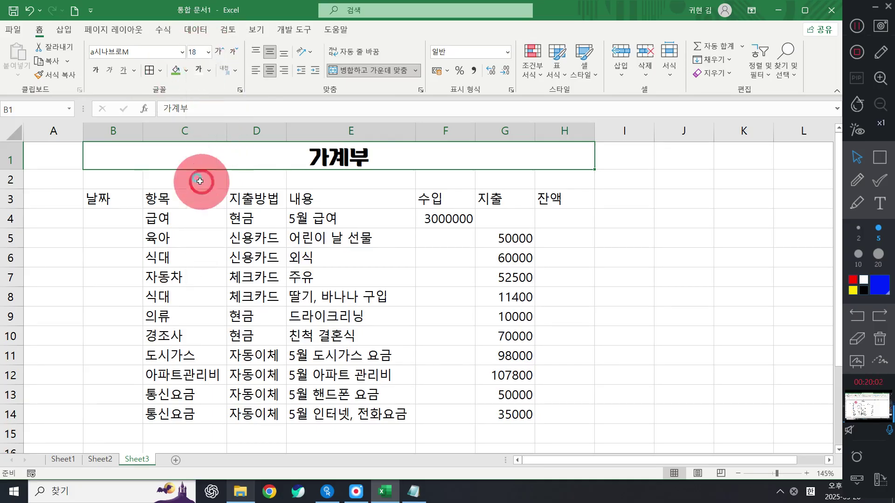
# Format the merged 가계부 title as bold white text on a purple fill.
pyautogui.click(96, 71)
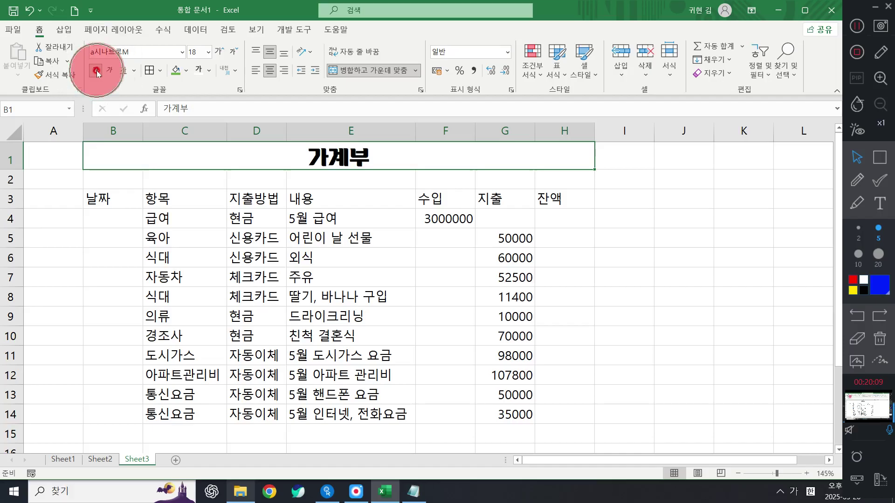
pyautogui.click(187, 70)
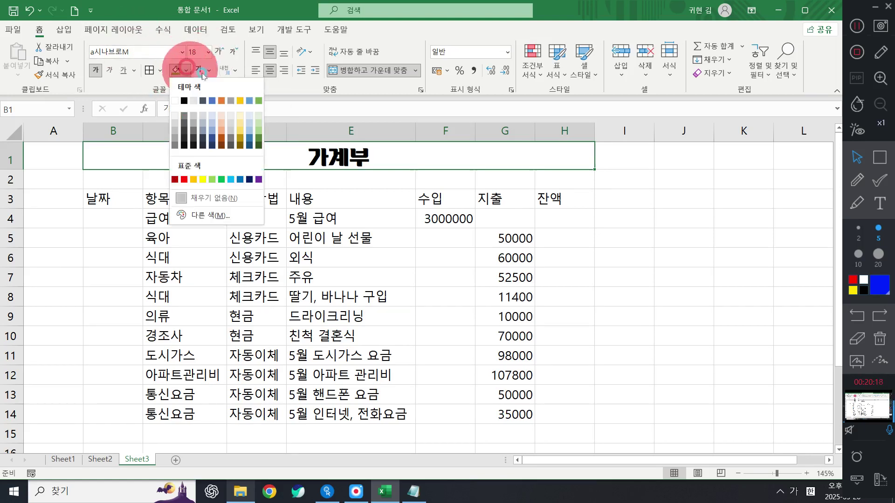
pyautogui.click(262, 180)
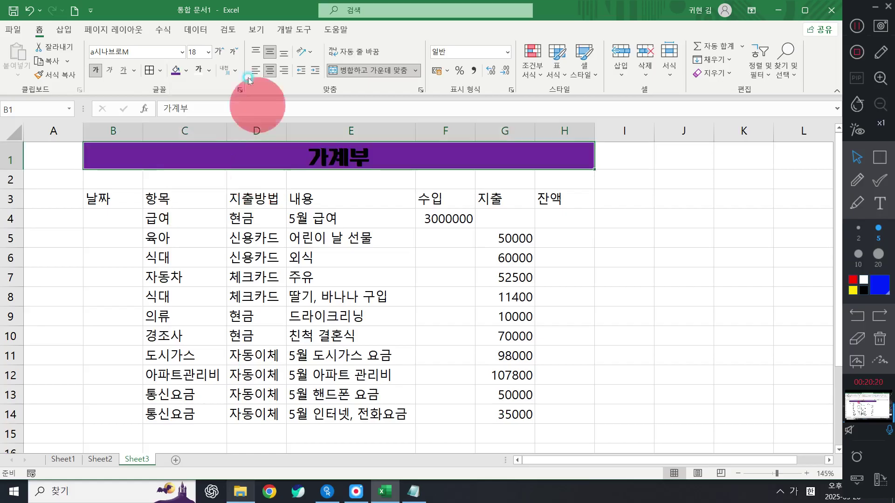
pyautogui.click(210, 71)
pyautogui.click(195, 120)
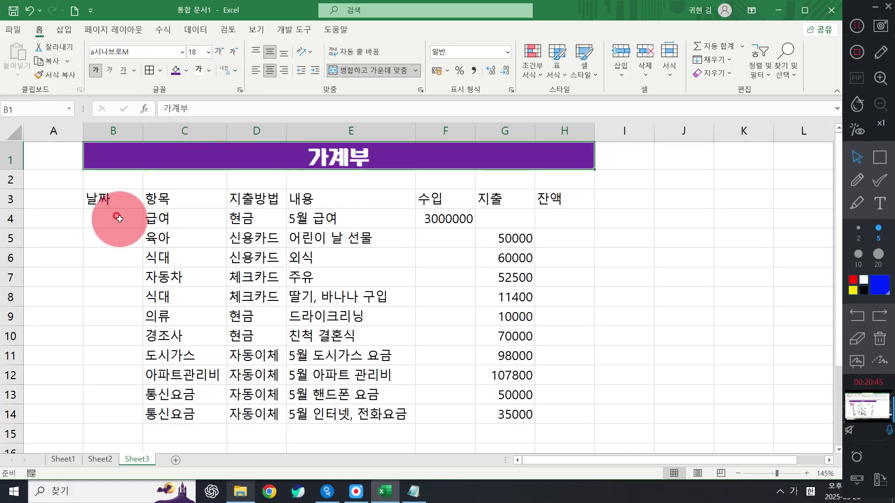
# Apply 모든 테두리 (all borders) to the ledger range B3:H18.
pyautogui.moveTo(113, 195); pyautogui.dragTo(557, 416)
pyautogui.scroll(-2, 536, 345)
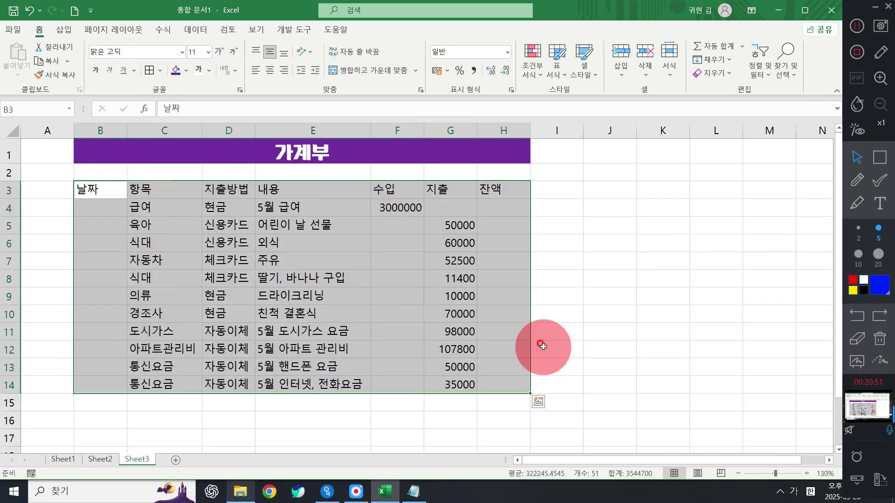
pyautogui.click(317, 350)
pyautogui.moveTo(80, 183); pyautogui.dragTo(432, 410)
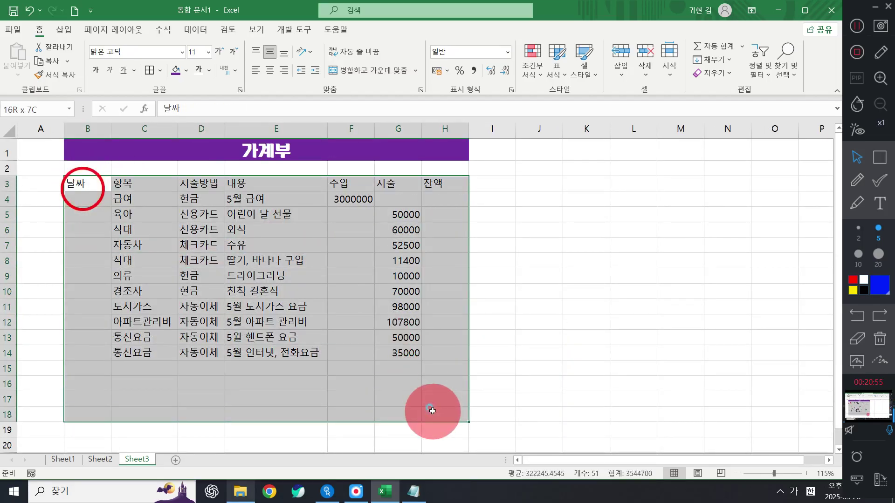
pyautogui.moveTo(431, 411); pyautogui.dragTo(432, 411)
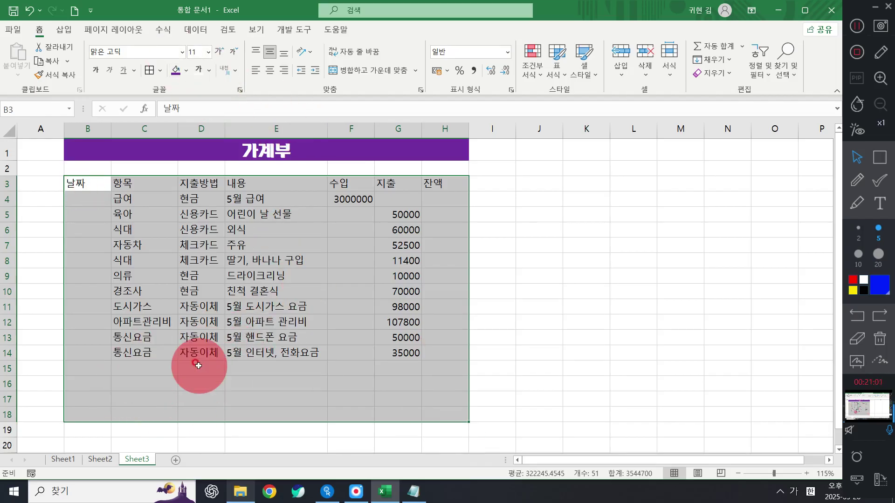
pyautogui.click(160, 70)
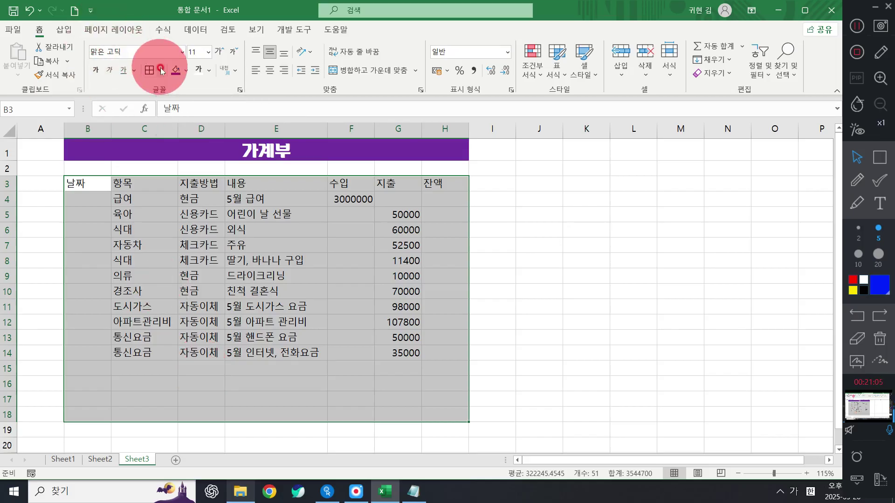
pyautogui.moveTo(161, 70); pyautogui.dragTo(185, 196)
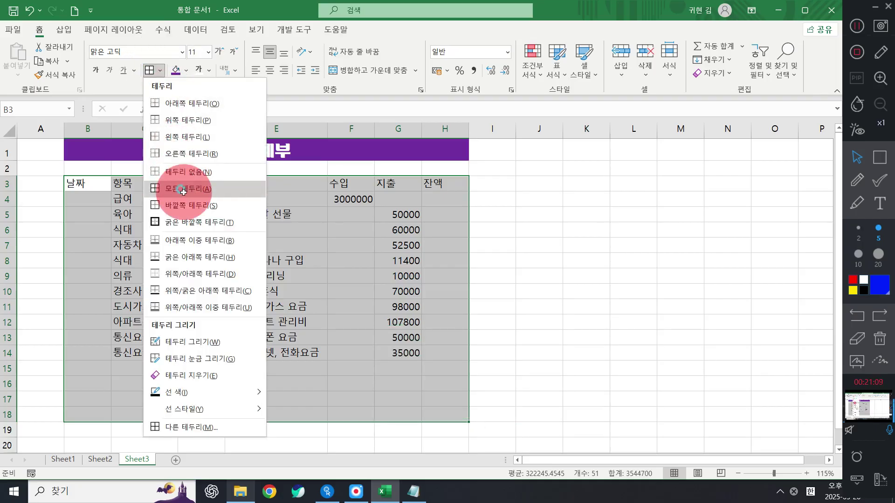
pyautogui.click(184, 192)
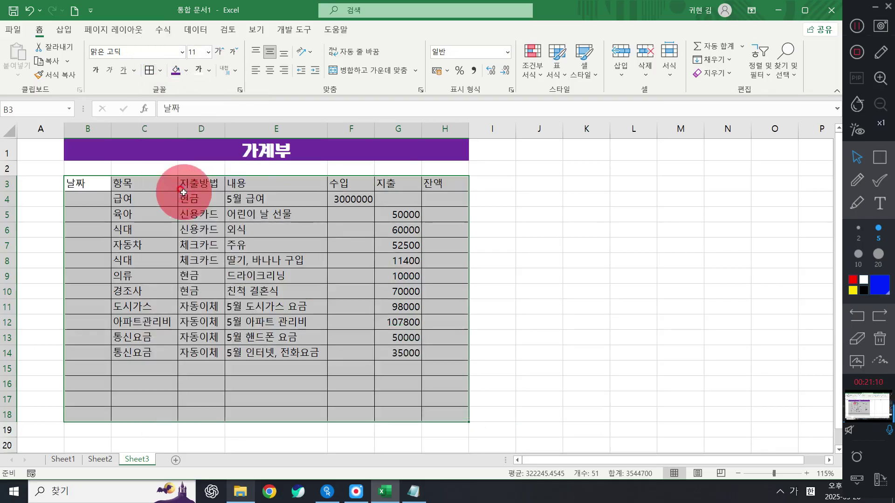
# Center the contents of the ledger range B3:H18 horizontally.
pyautogui.click(271, 70)
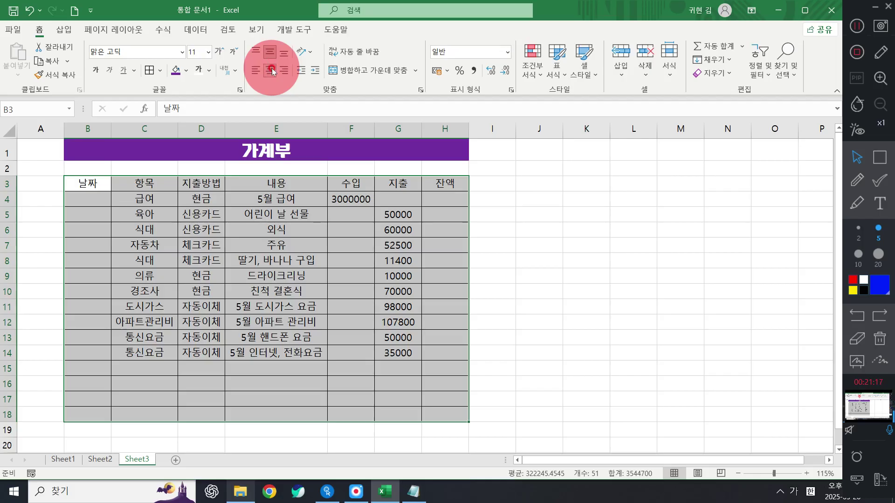
pyautogui.click(160, 70)
pyautogui.click(190, 186)
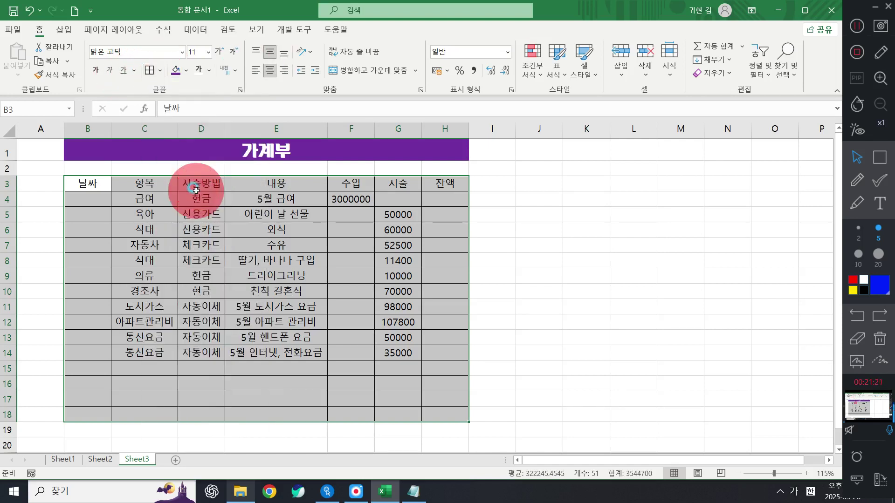
pyautogui.click(275, 70)
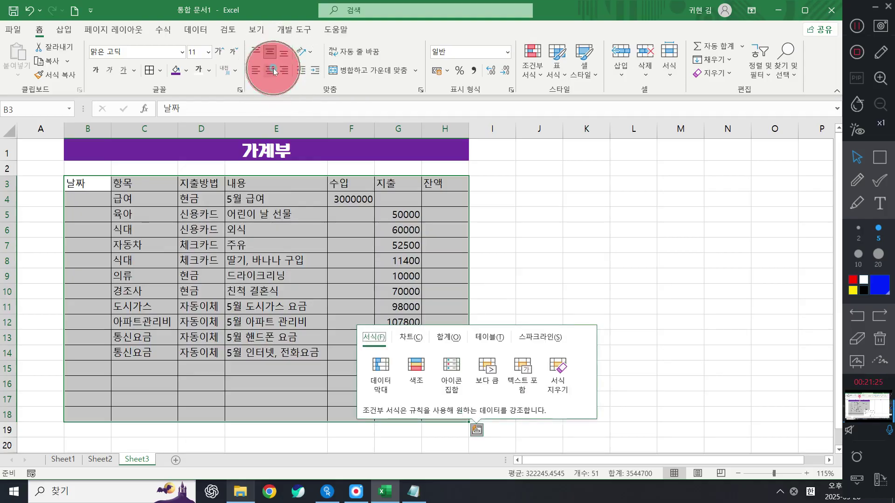
pyautogui.click(273, 70)
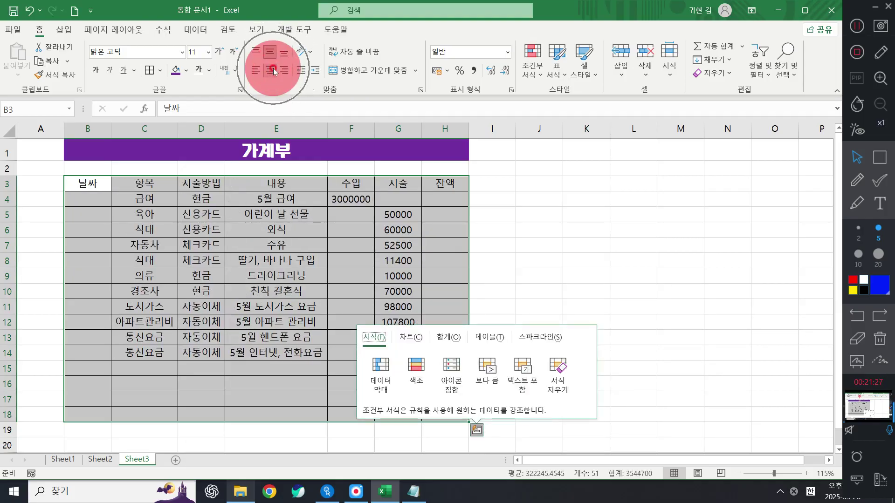
# Apply the comma number style to the ledger range B3:H18 and autofit the width of column C.
pyautogui.click(474, 71)
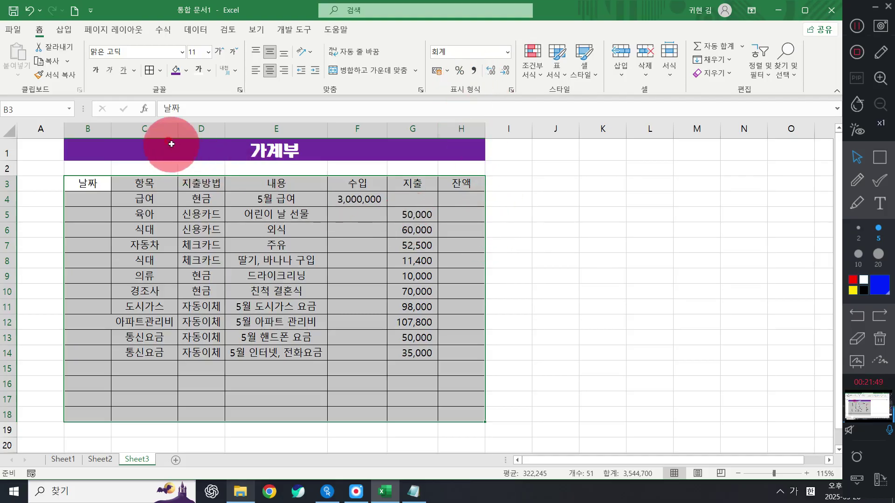
pyautogui.doubleClick(177, 130)
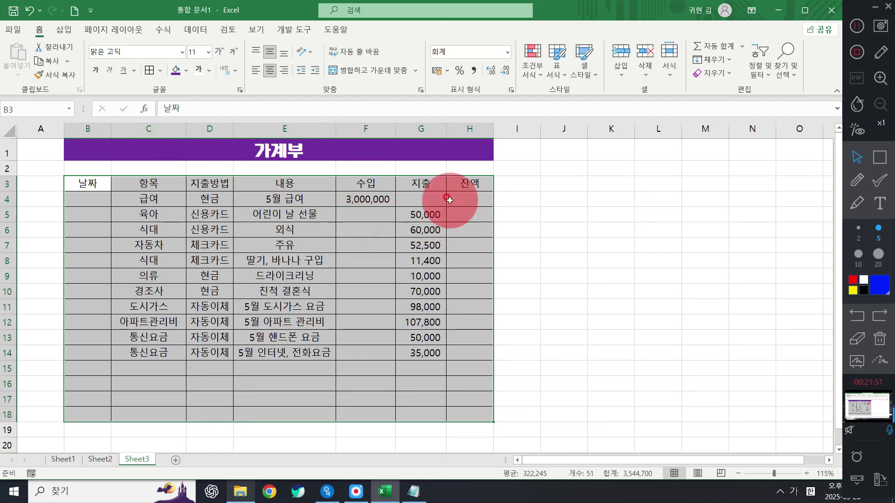
# Fill the header row B3:H3 with a light blue theme color.
pyautogui.moveTo(88, 184); pyautogui.dragTo(466, 188)
pyautogui.click(185, 70)
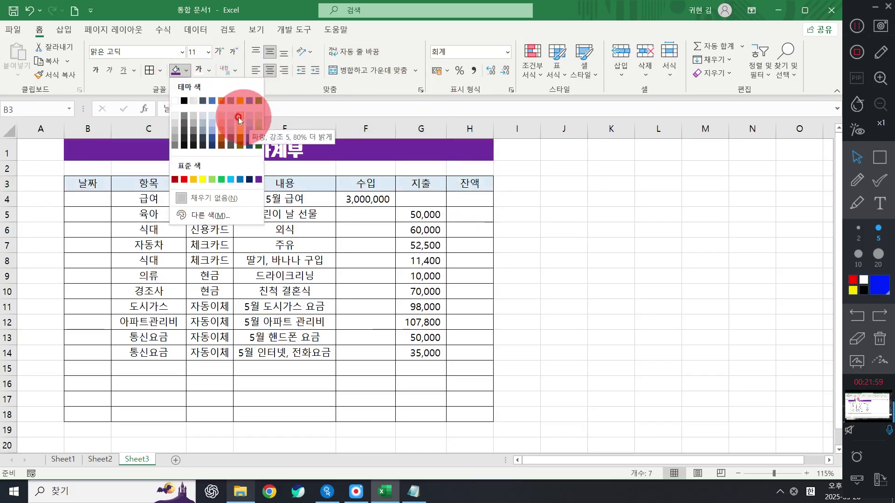
pyautogui.click(213, 119)
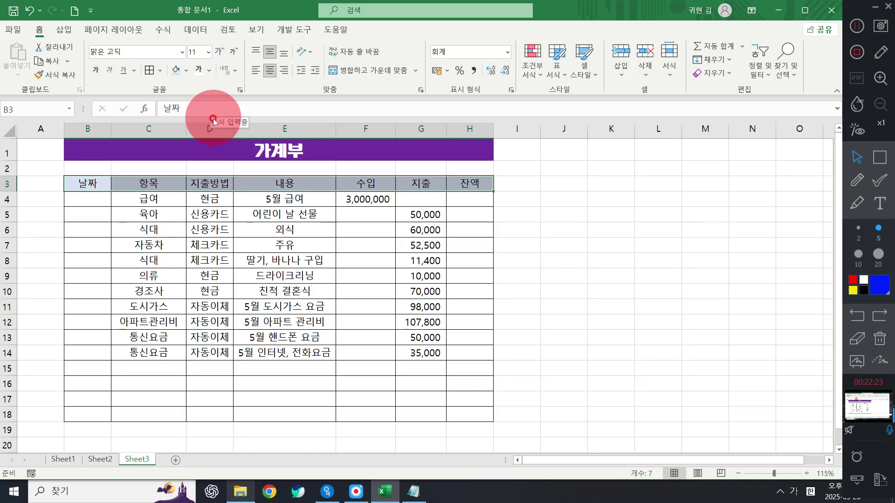
pyautogui.click(303, 275)
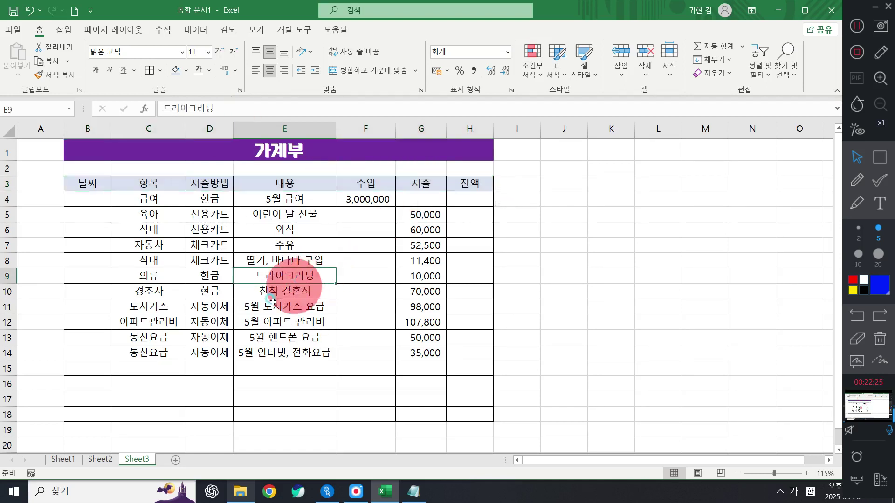
# Enter the date 05/01 for the 급여 row in cell B4.
pyautogui.click(88, 199)
pyautogui.scroll(4, 133, 223)
pyautogui.scroll(-4, 126, 231)
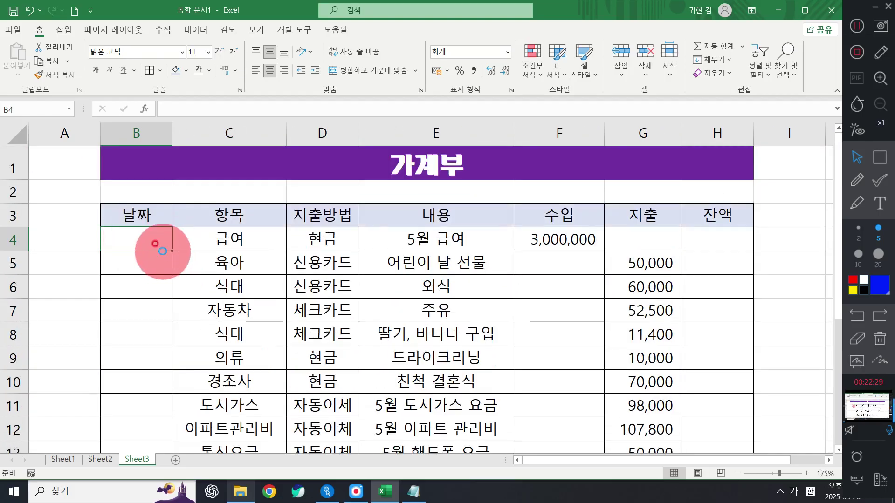
pyautogui.scroll(-1, 158, 280)
pyautogui.scroll(1, 116, 257)
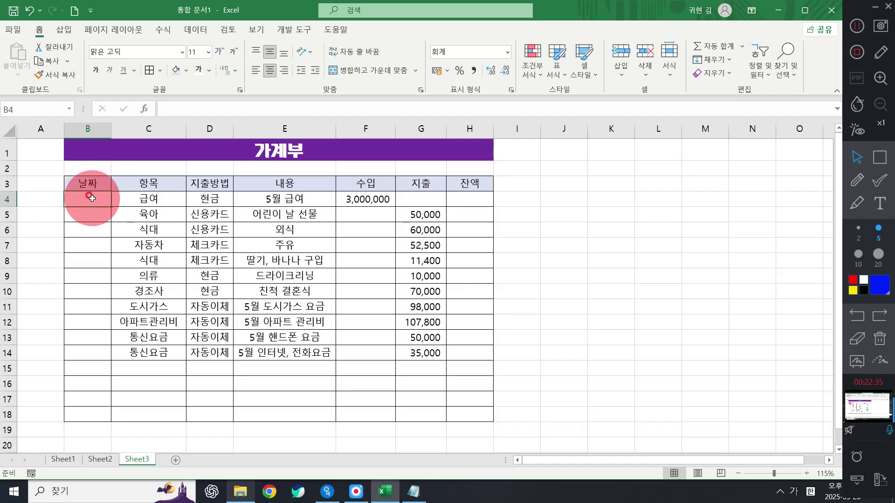
pyautogui.write('05/0')
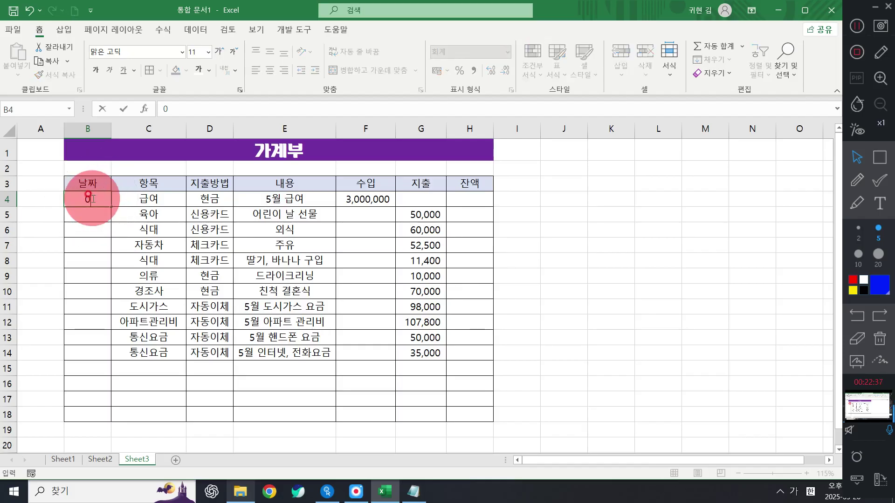
pyautogui.write('1')
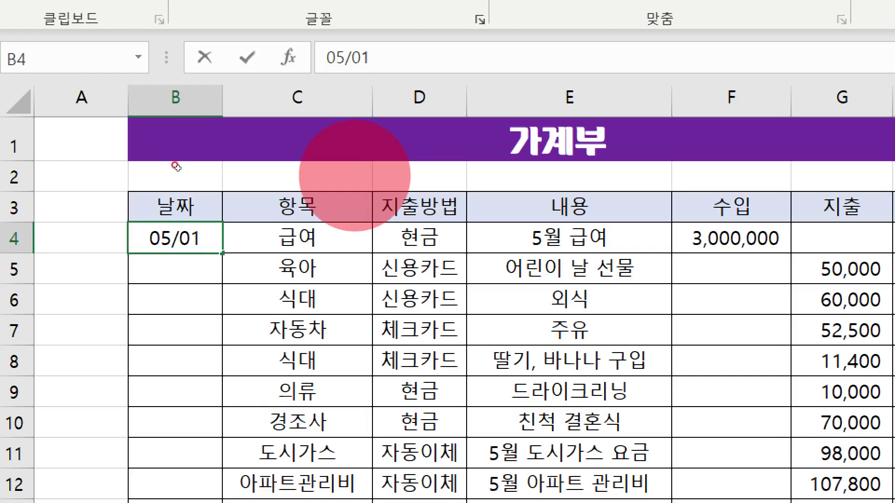
pyautogui.press('Return')
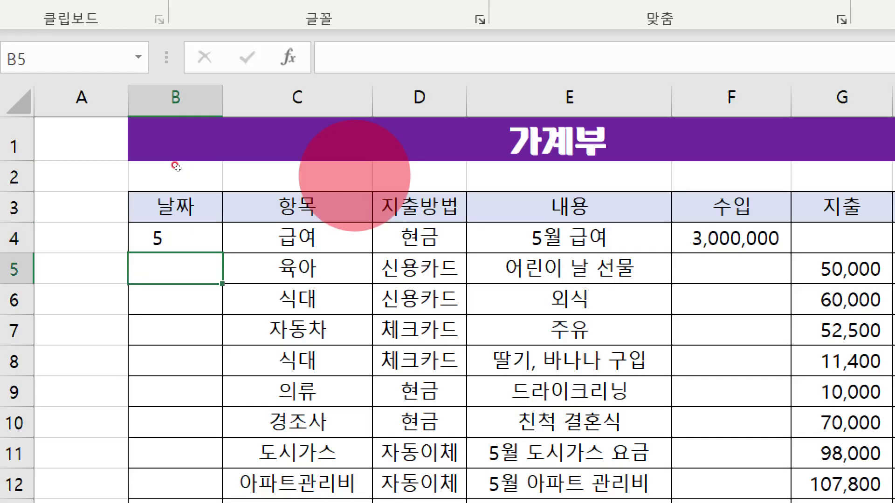
# Replace the content of cell B4 with 05/01 again and close the screen magnifier.
pyautogui.click(160, 233)
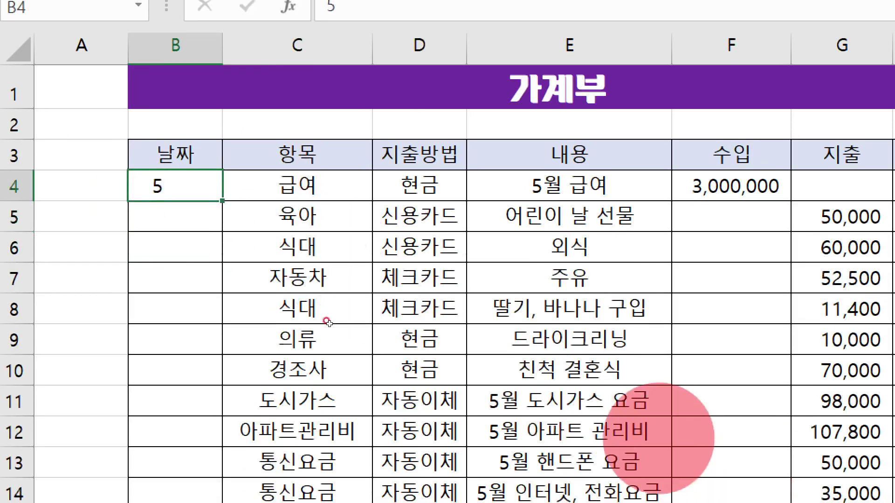
pyautogui.press('F2')
pyautogui.press('BackSpace')
pyautogui.write('05/01')
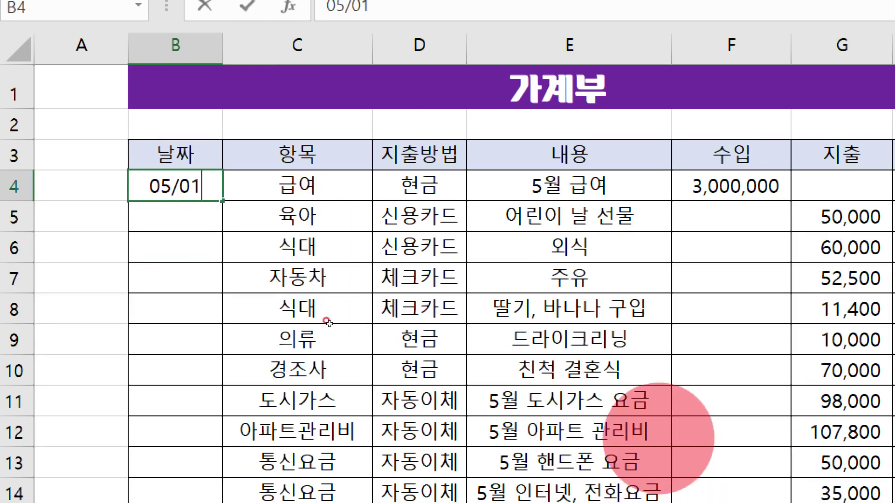
pyautogui.press('Return')
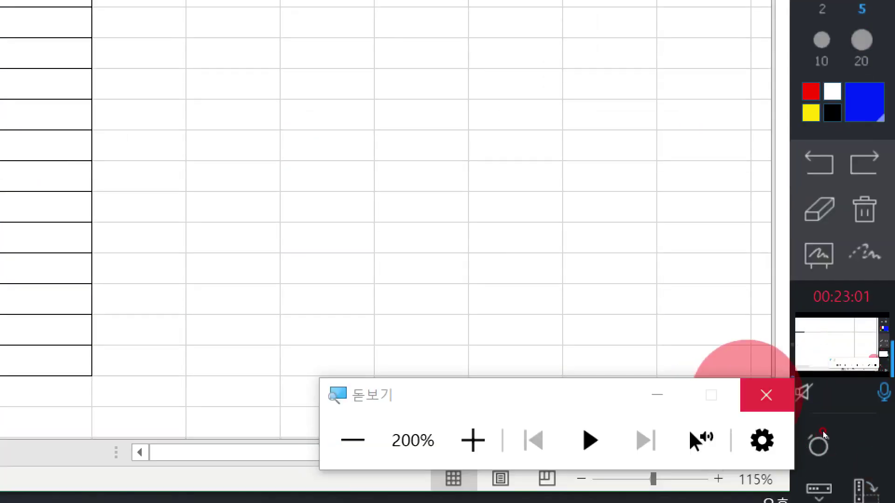
pyautogui.click(765, 395)
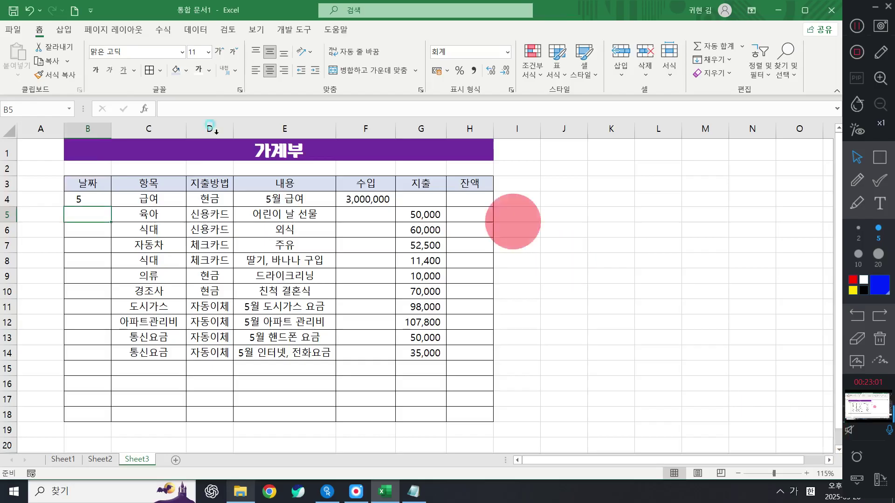
# Try the 간단한 날짜 (short date) number format on cell B4.
pyautogui.click(99, 200)
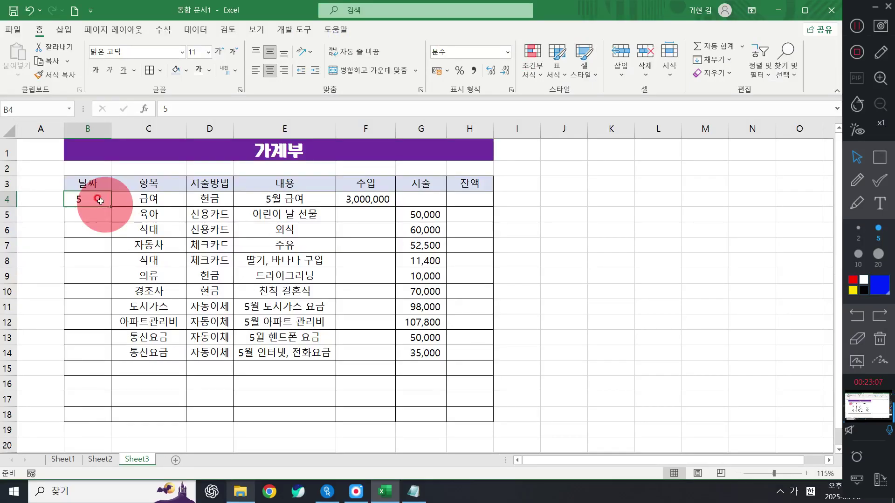
pyautogui.click(508, 52)
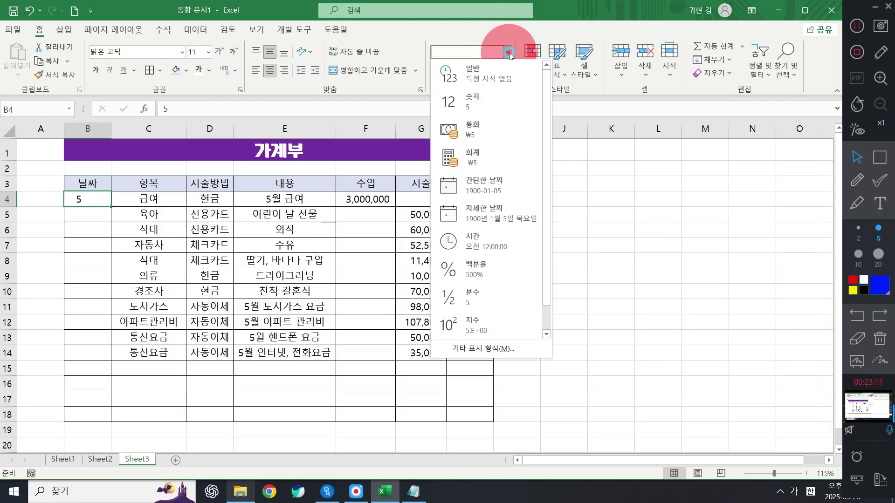
pyautogui.click(497, 187)
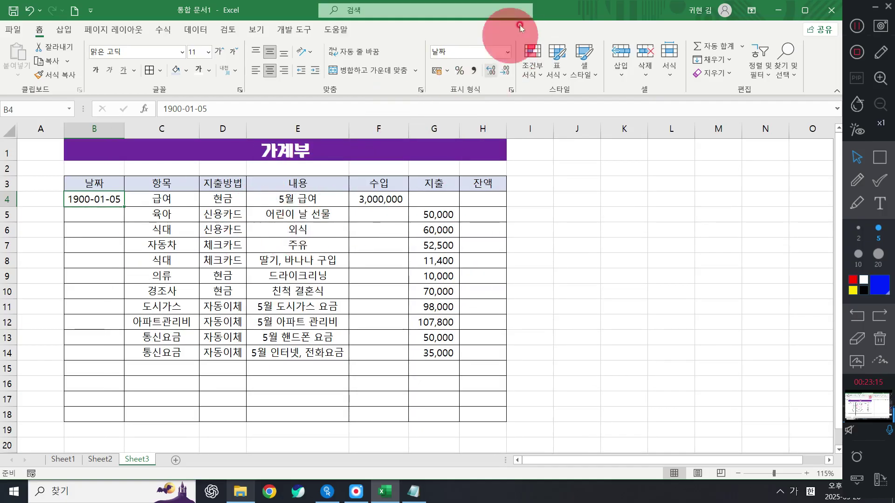
# Set the number format of cell B4 to 일반 (General).
pyautogui.click(507, 52)
pyautogui.click(482, 77)
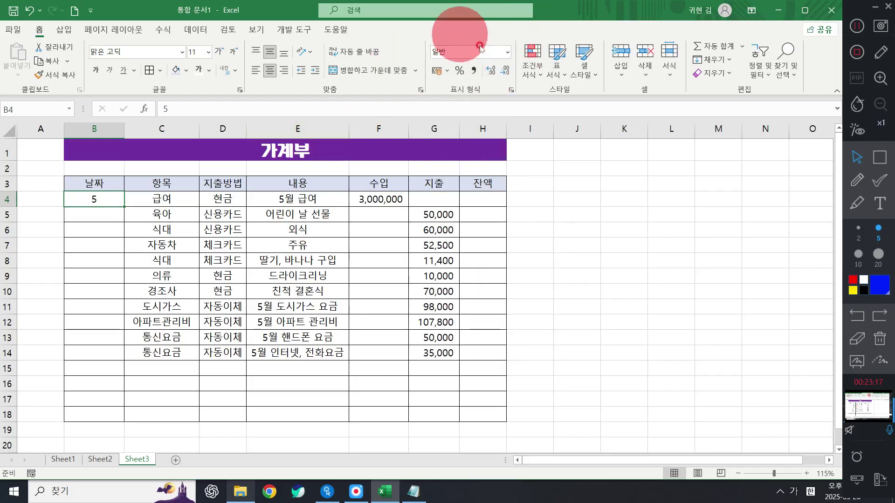
pyautogui.click(507, 52)
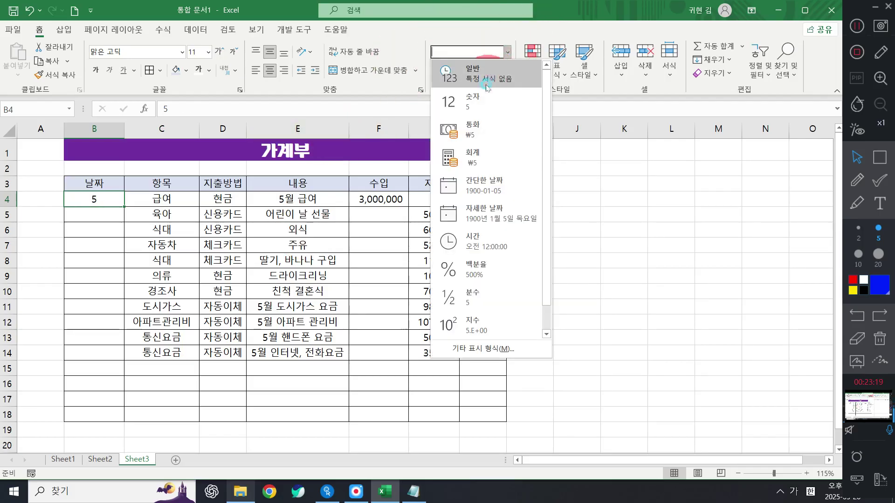
pyautogui.click(486, 86)
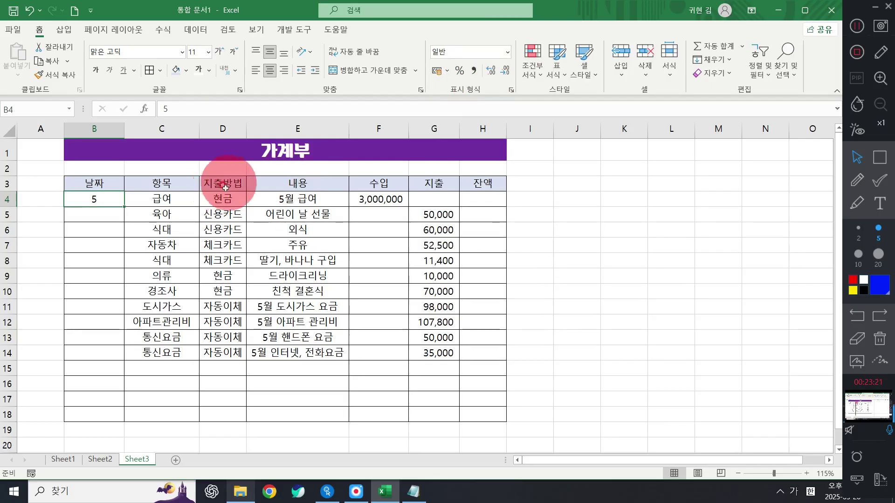
# Enter the date 05/01 in cell B4 of the 날짜 column and reselect the cell.
pyautogui.write('05.')
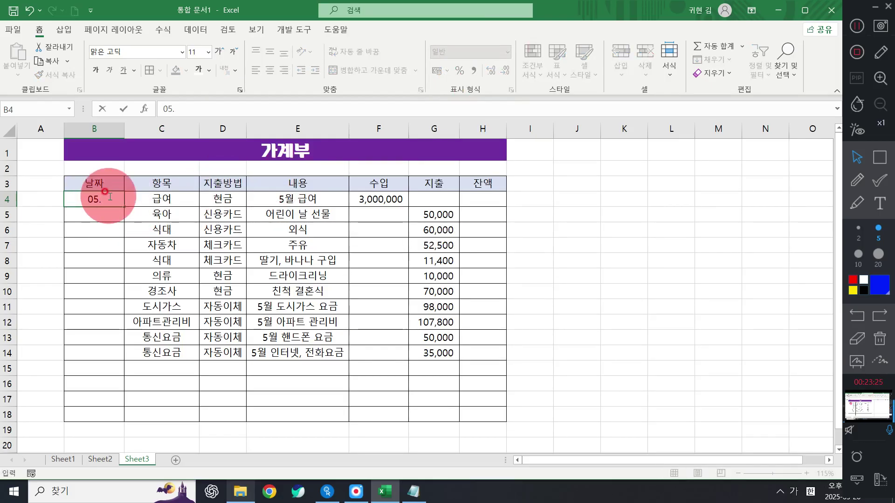
pyautogui.press('BackSpace')
pyautogui.write('/01')
pyautogui.press('Return')
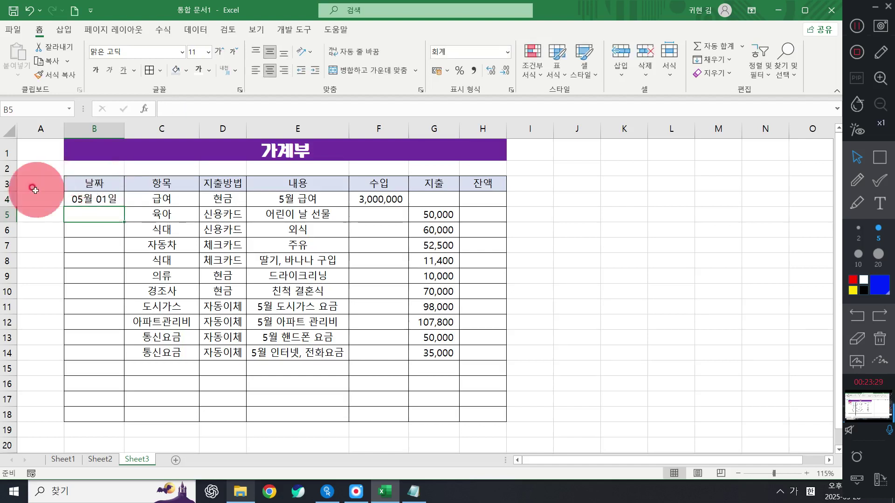
pyautogui.click(104, 202)
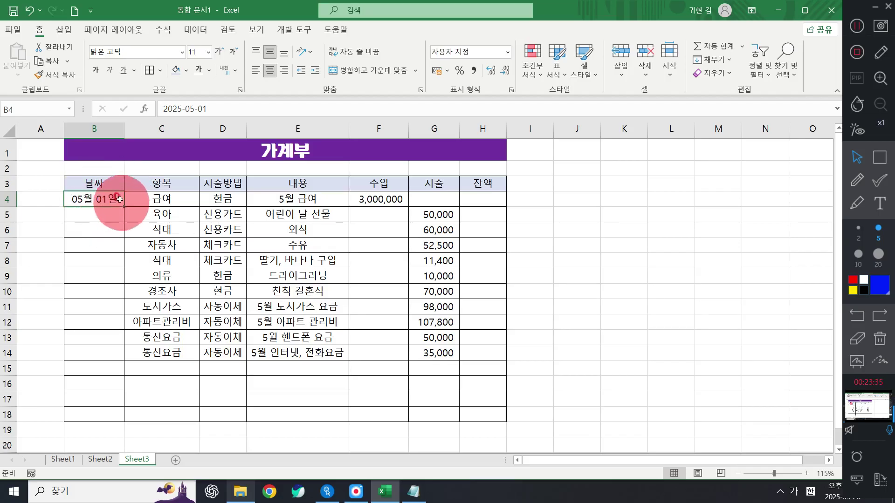
# Restore the 일반 (General) number format on cell B4 and enter 05/01 again.
pyautogui.write('5')
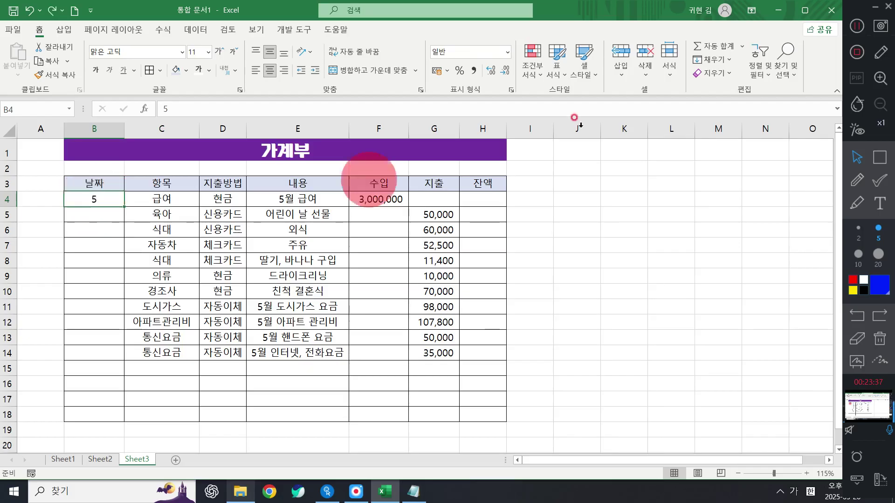
pyautogui.click(506, 52)
pyautogui.click(499, 76)
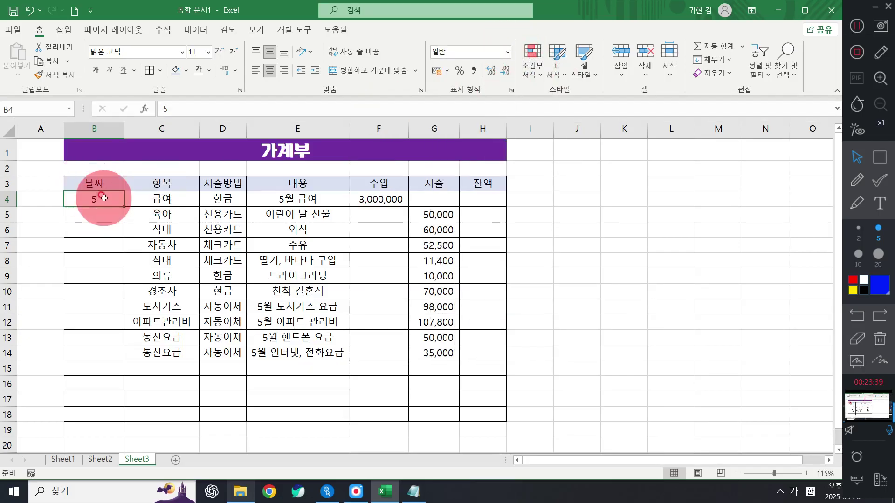
pyautogui.write('0')
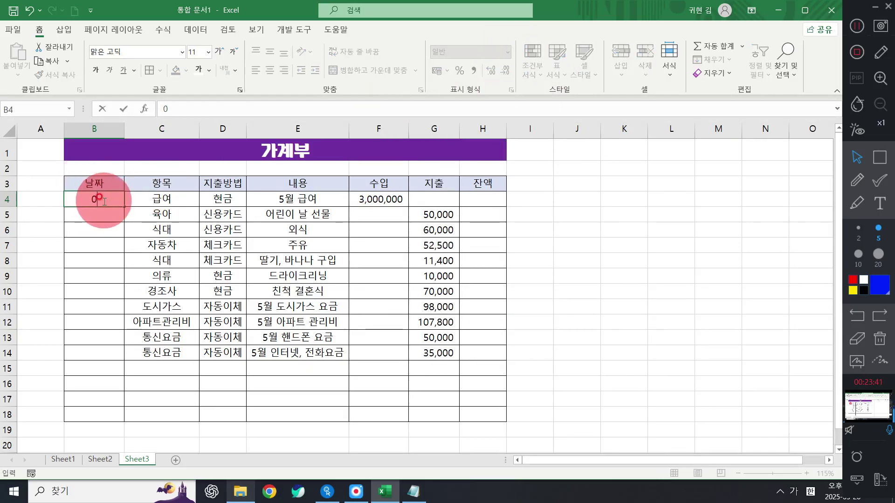
pyautogui.write('5/01')
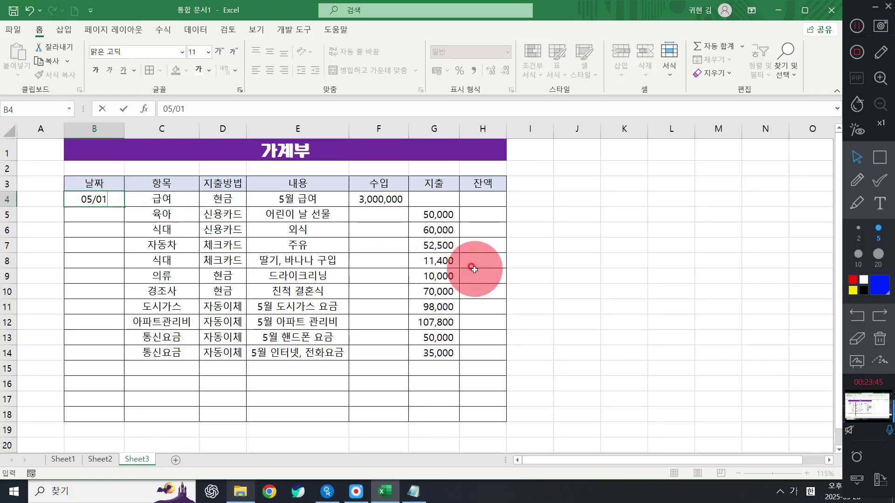
pyautogui.press('Return')
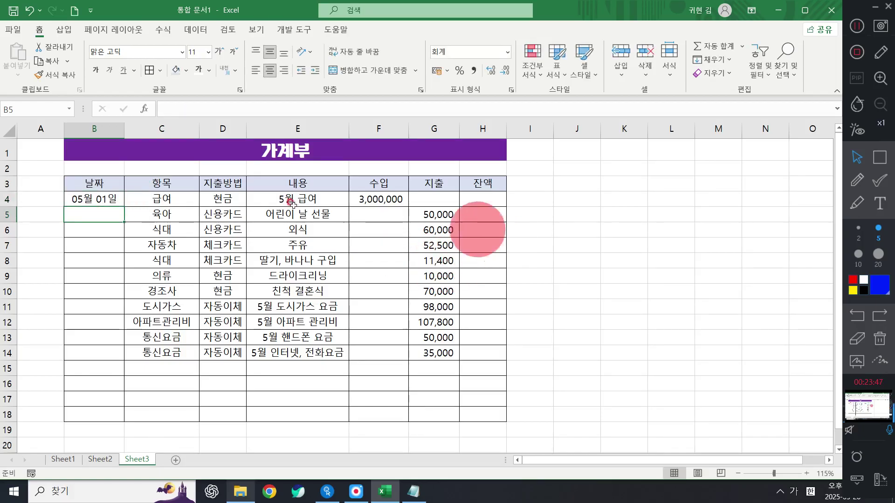
# Fill the date series from cell B4 down to B14, the last row with an entry.
pyautogui.click(80, 201)
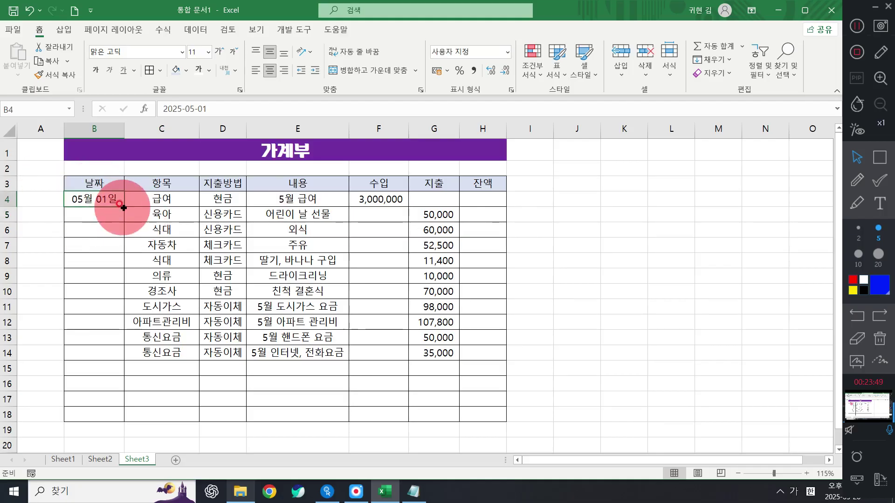
pyautogui.moveTo(123, 207); pyautogui.dragTo(114, 360)
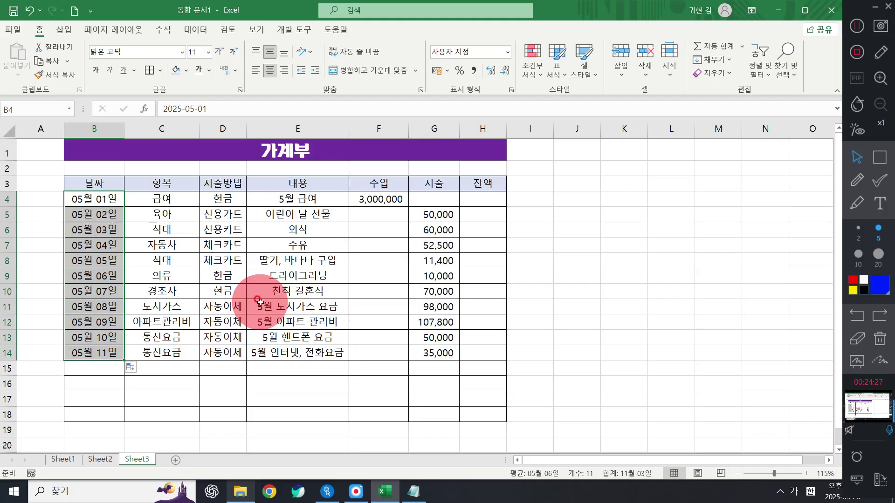
pyautogui.click(434, 183)
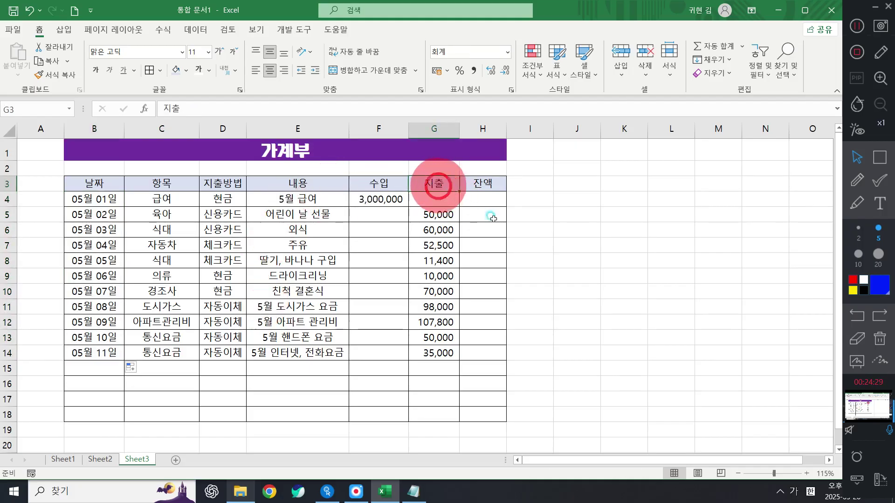
pyautogui.click(260, 234)
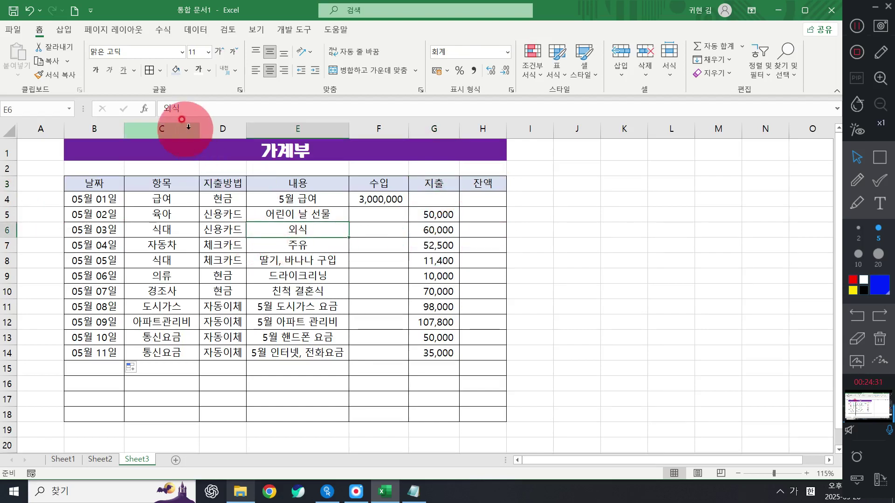
pyautogui.click(252, 290)
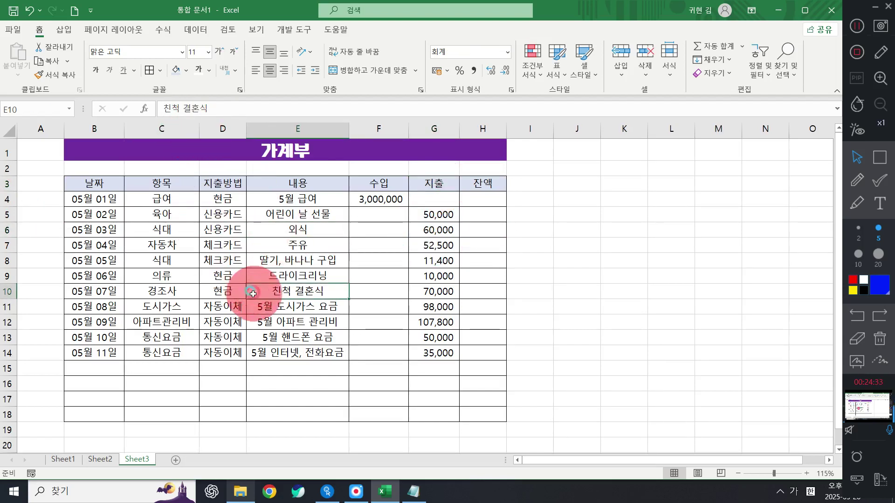
pyautogui.click(184, 126)
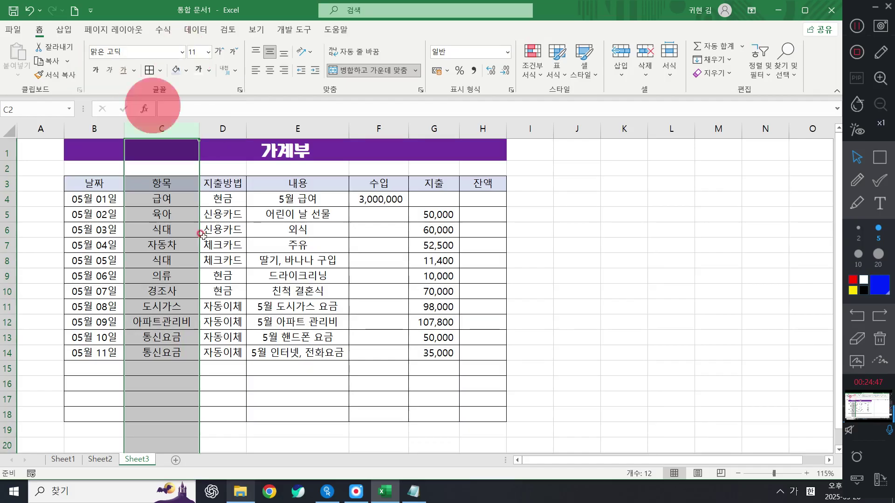
# Auto-fit the width of the 지출방법 column D and make the 내용 column E slightly wider.
pyautogui.doubleClick(246, 129)
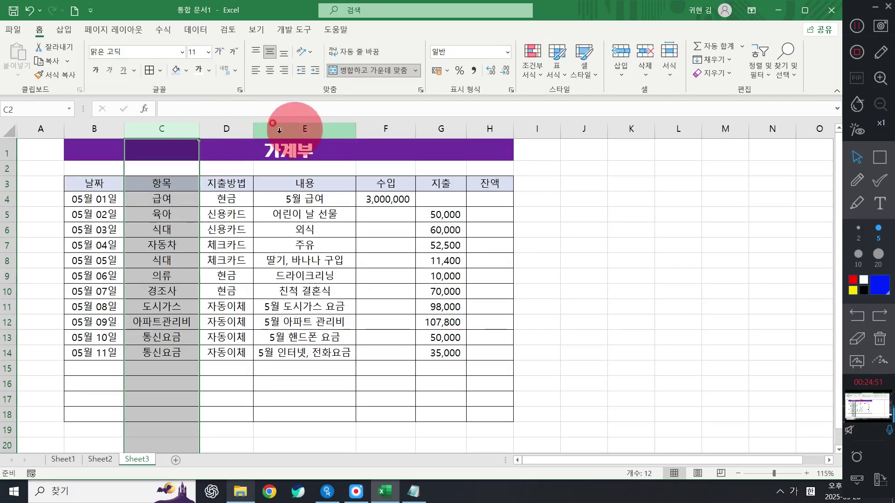
pyautogui.moveTo(254, 132); pyautogui.dragTo(255, 132)
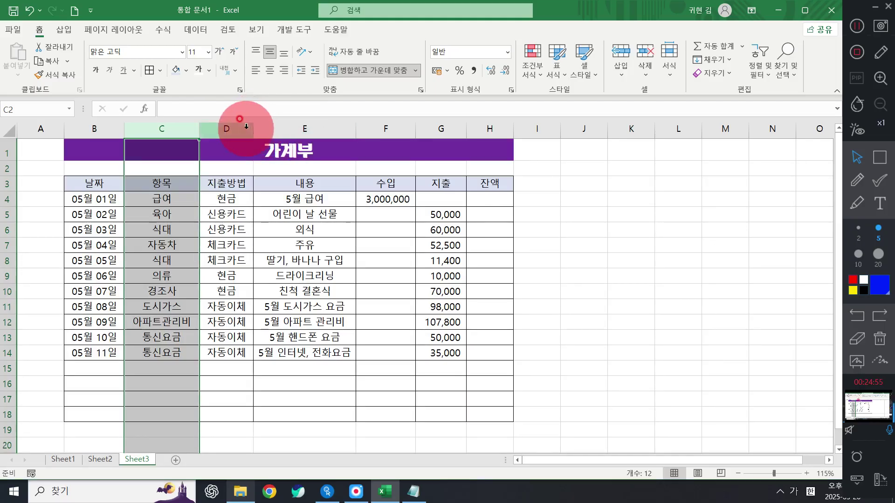
pyautogui.moveTo(255, 125); pyautogui.dragTo(255, 125)
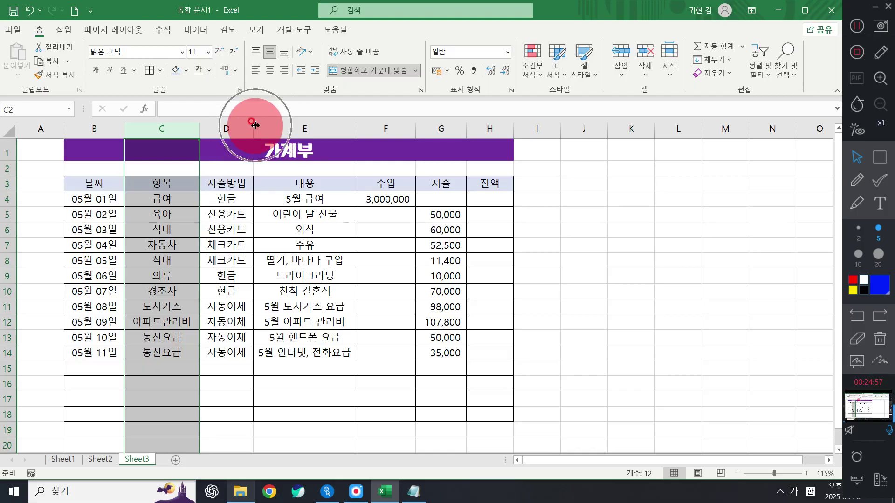
pyautogui.click(313, 125)
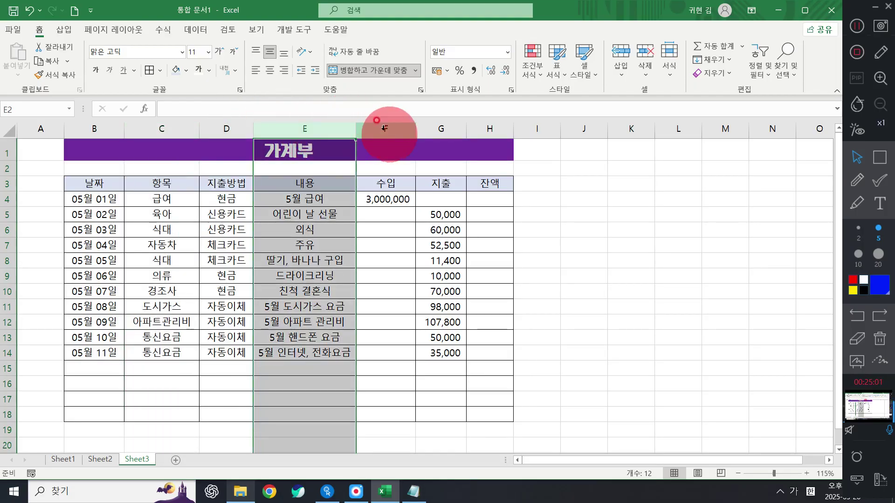
pyautogui.moveTo(364, 121); pyautogui.dragTo(354, 126)
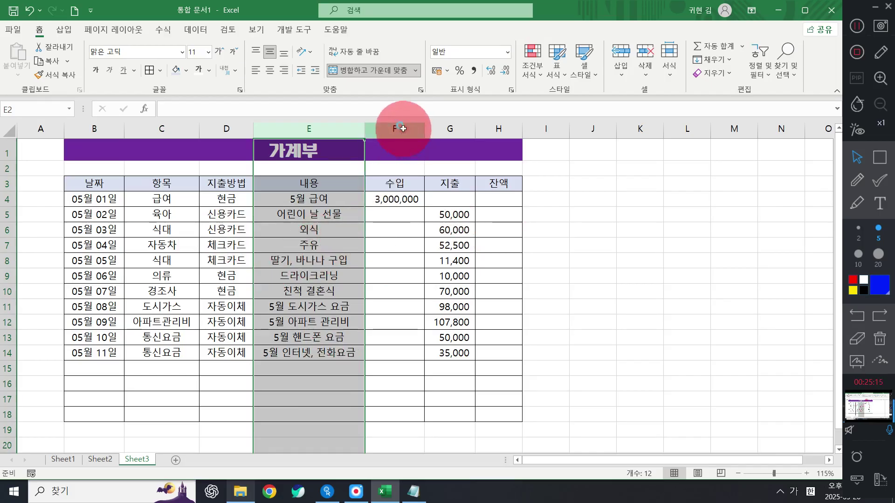
# Try one equal column width for the 수입, 지출 and 잔액 columns F to H.
pyautogui.moveTo(399, 127); pyautogui.dragTo(509, 136)
pyautogui.moveTo(412, 260); pyautogui.dragTo(447, 260)
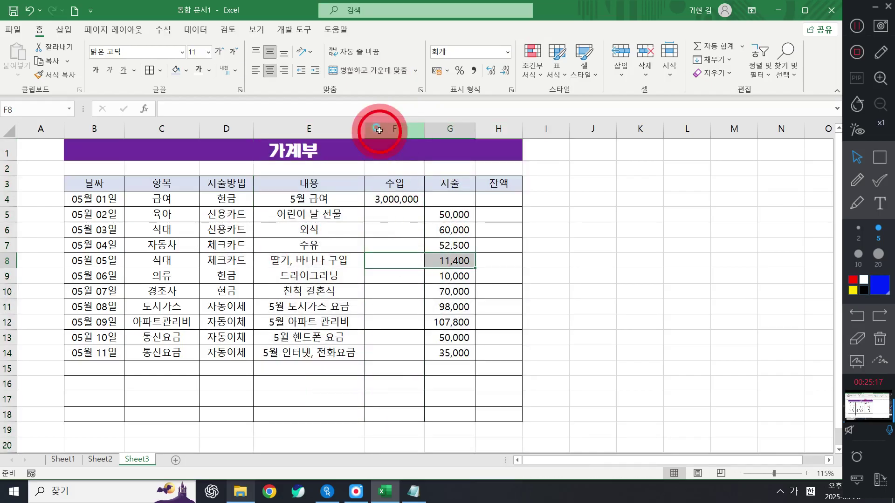
pyautogui.moveTo(379, 128); pyautogui.dragTo(471, 135)
pyautogui.click(395, 229)
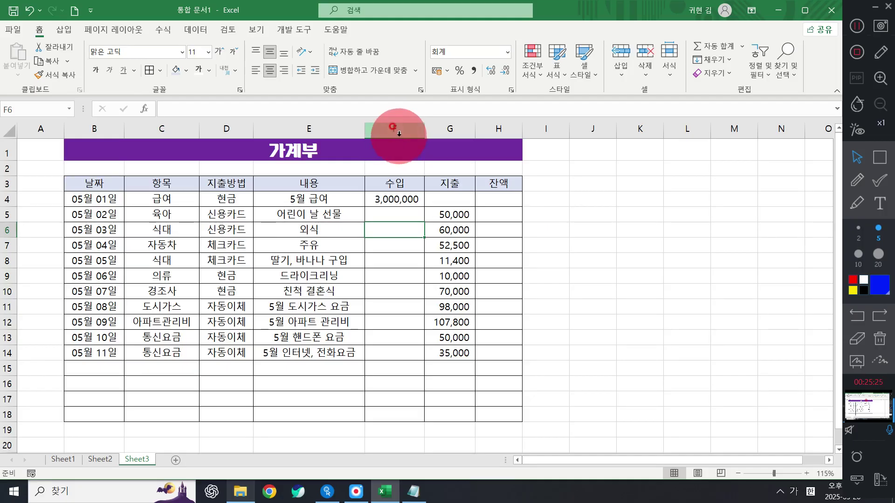
pyautogui.moveTo(393, 131); pyautogui.dragTo(497, 129)
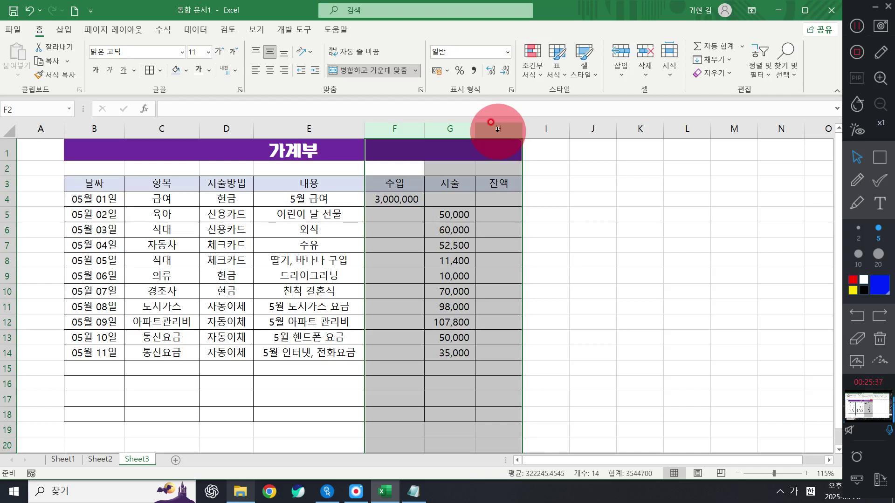
pyautogui.rightClick(497, 129)
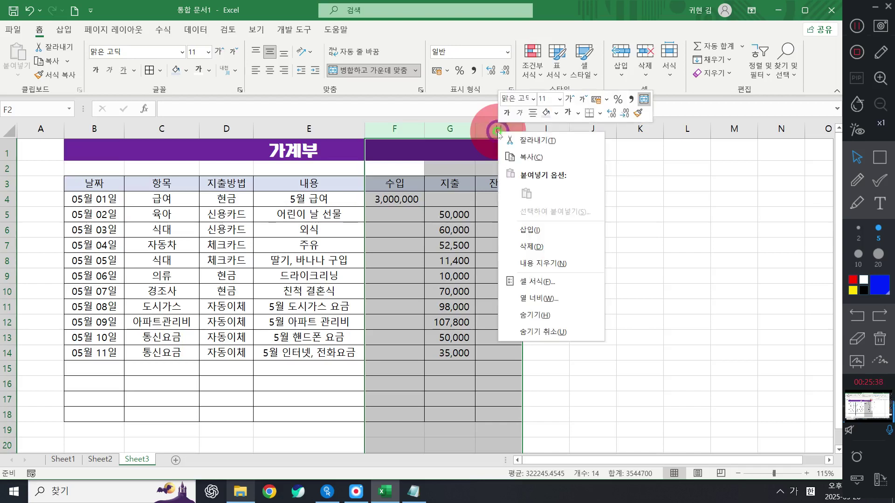
pyautogui.click(548, 301)
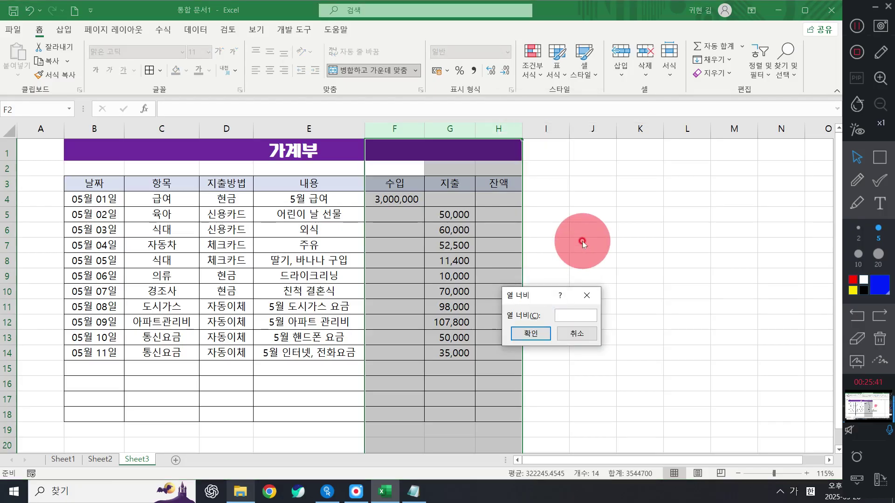
pyautogui.write('15')
pyautogui.press('Return')
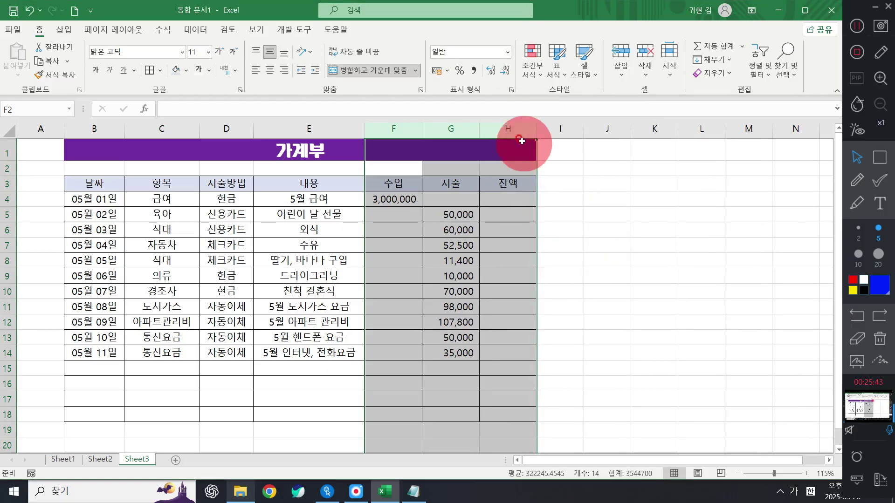
pyautogui.rightClick(512, 129)
pyautogui.click(566, 298)
pyautogui.write('13')
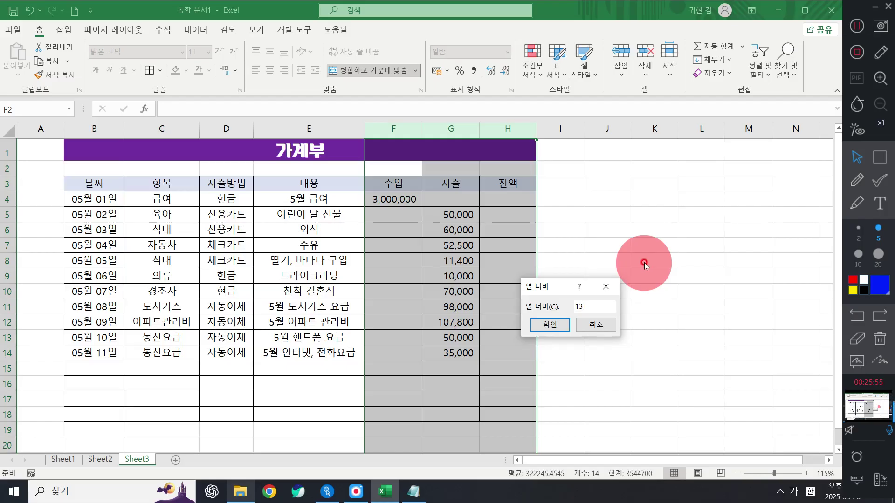
pyautogui.click(595, 324)
# Set the column width of the 수입, 지출 and 잔액 columns F to H to 13.
pyautogui.moveTo(405, 130); pyautogui.dragTo(528, 126)
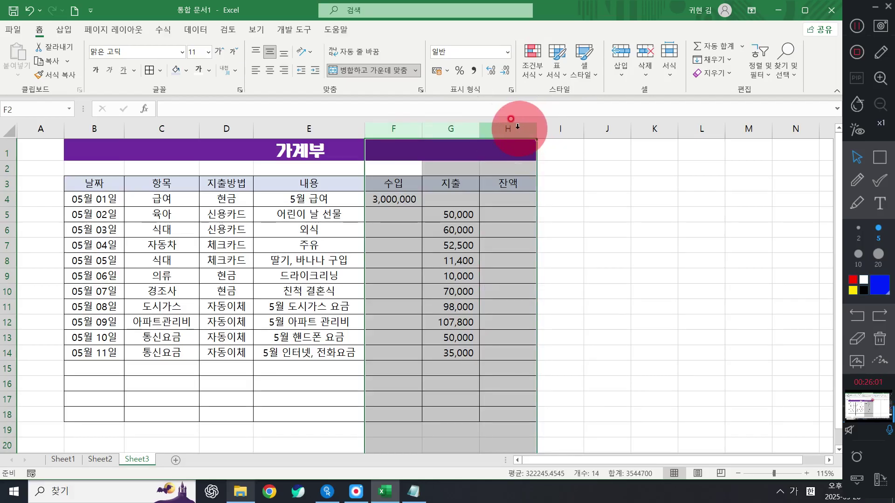
pyautogui.rightClick(508, 128)
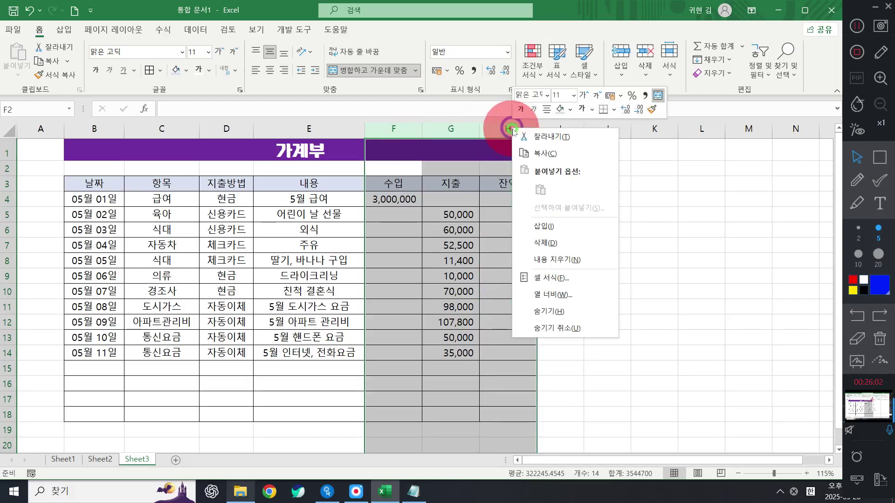
pyautogui.click(564, 294)
pyautogui.click(555, 326)
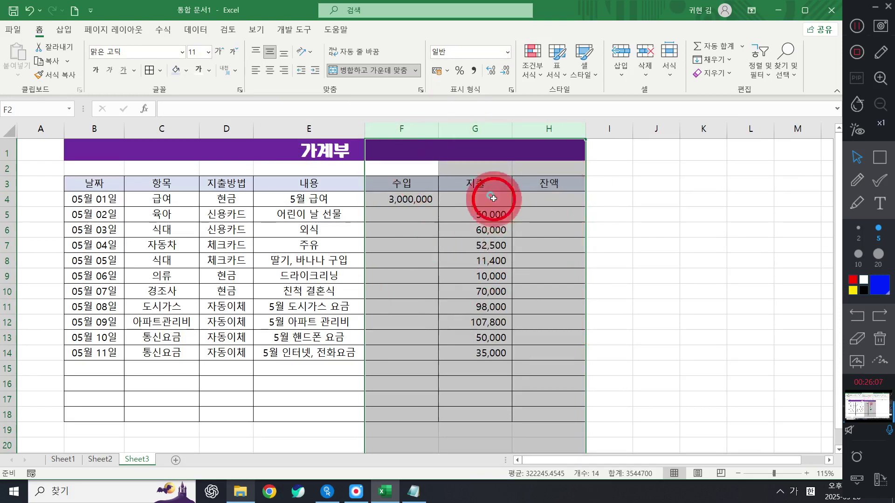
pyautogui.click(519, 213)
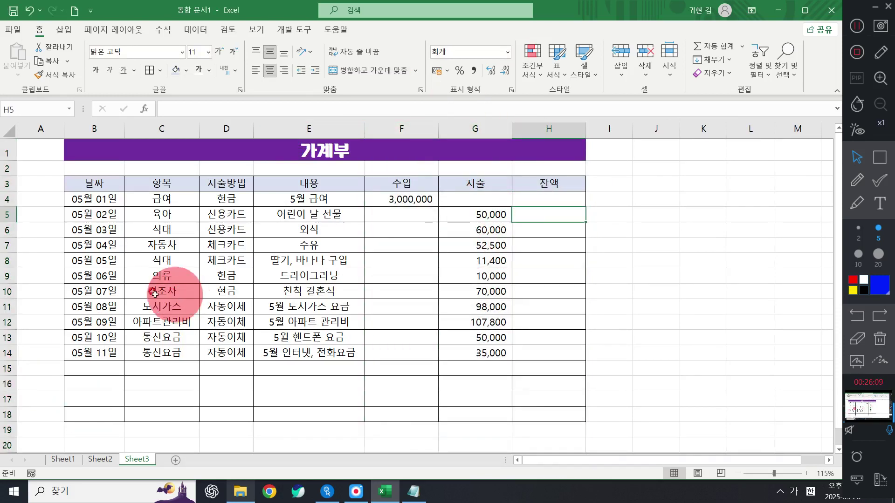
# Merge and center cells B18:E18 in the table's last row and enter 합계 as the label.
pyautogui.moveTo(86, 419); pyautogui.dragTo(314, 412)
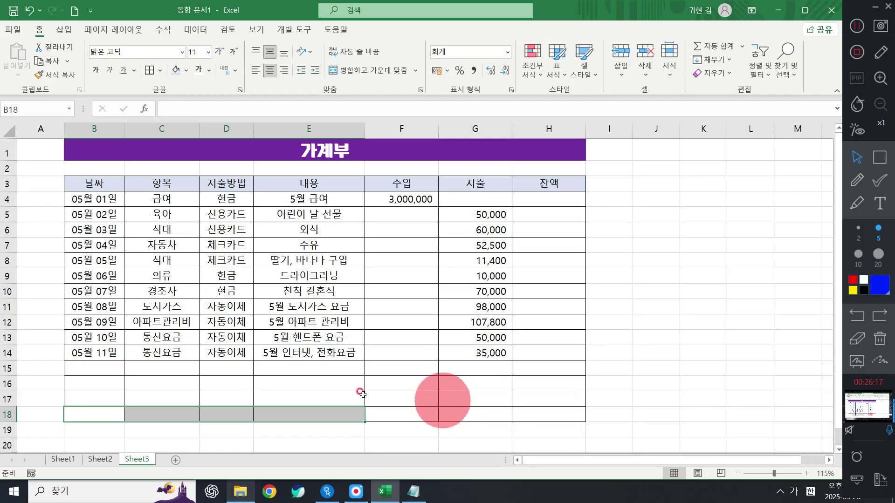
pyautogui.moveTo(103, 415); pyautogui.dragTo(304, 416)
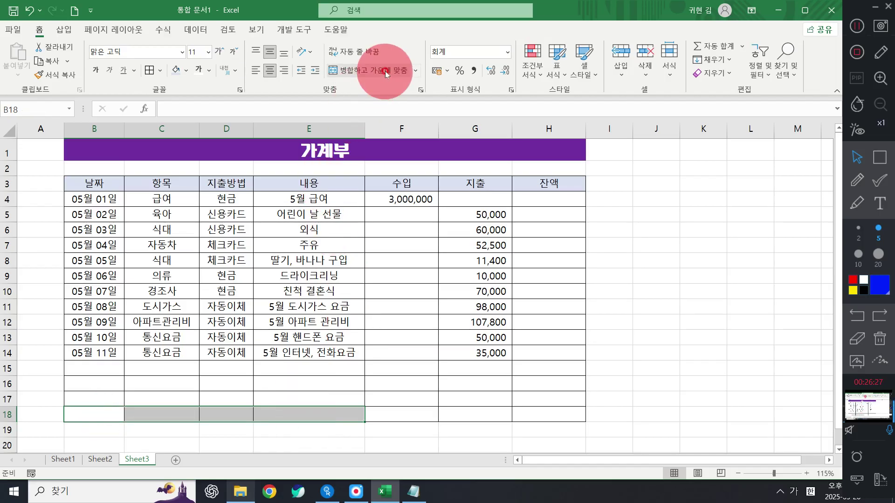
pyautogui.click(361, 70)
pyautogui.write('합계')
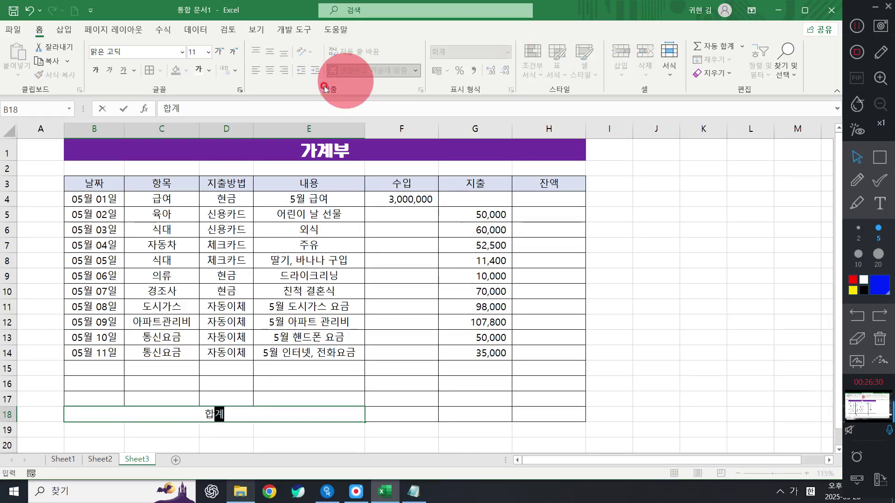
pyautogui.press('Return')
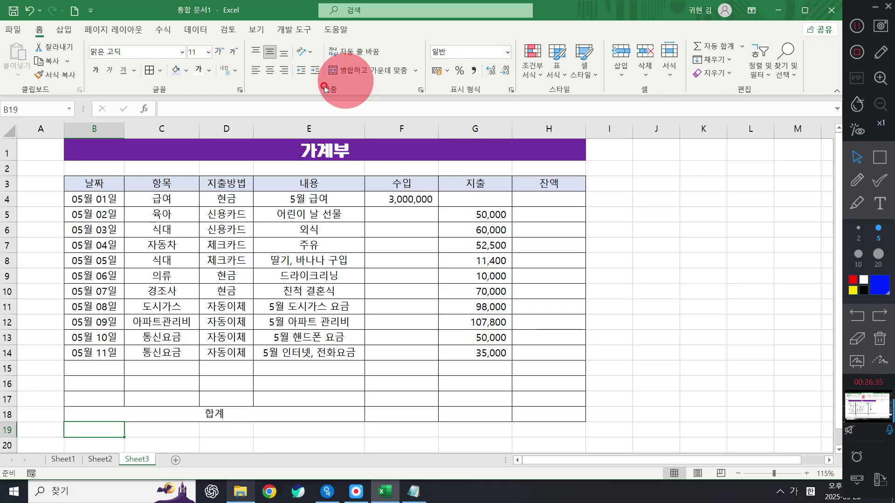
pyautogui.click(174, 416)
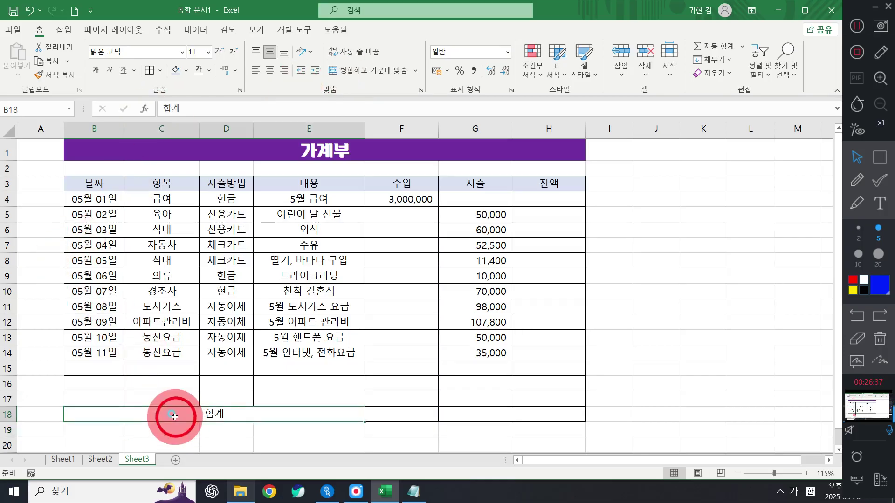